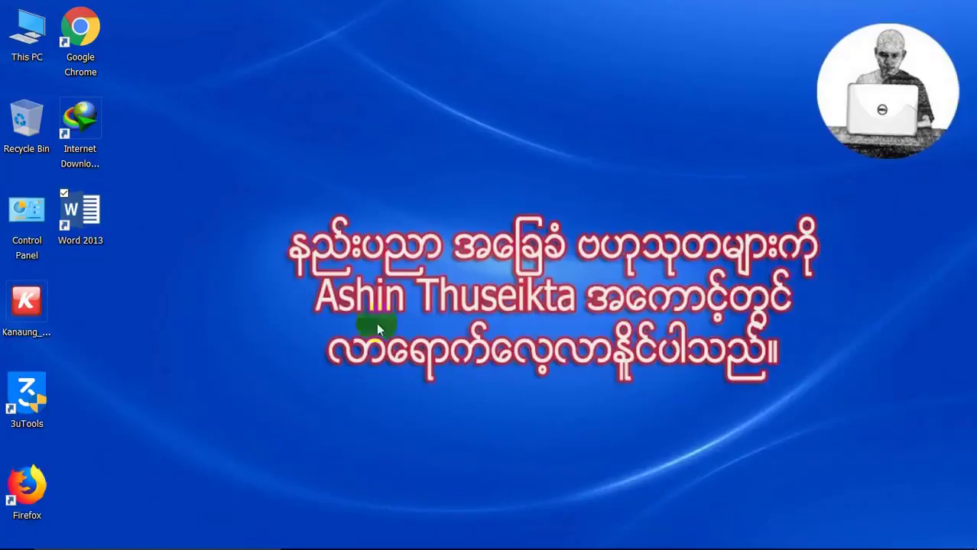
Restore the minimized Document1 Word window from the taskbar.
click(424, 538)
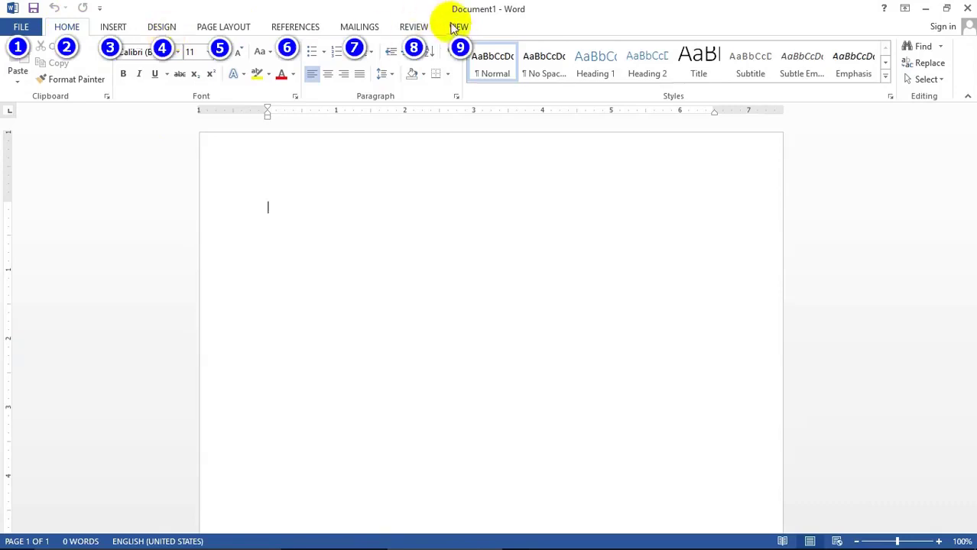
Insert the picture Lesson-14 (4).jpg from the pictures folder on Special (F:).
click(112, 27)
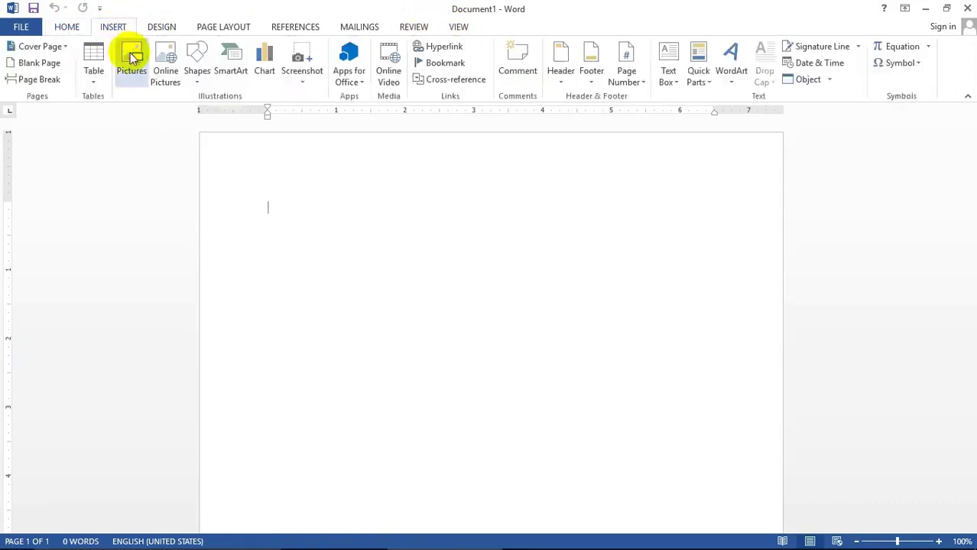
click(131, 57)
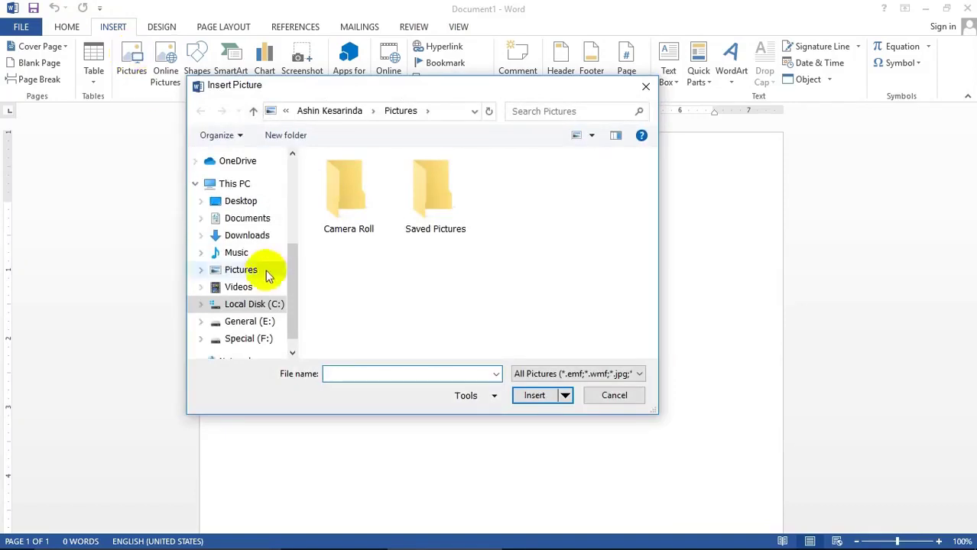
drag(290, 261, 295, 295)
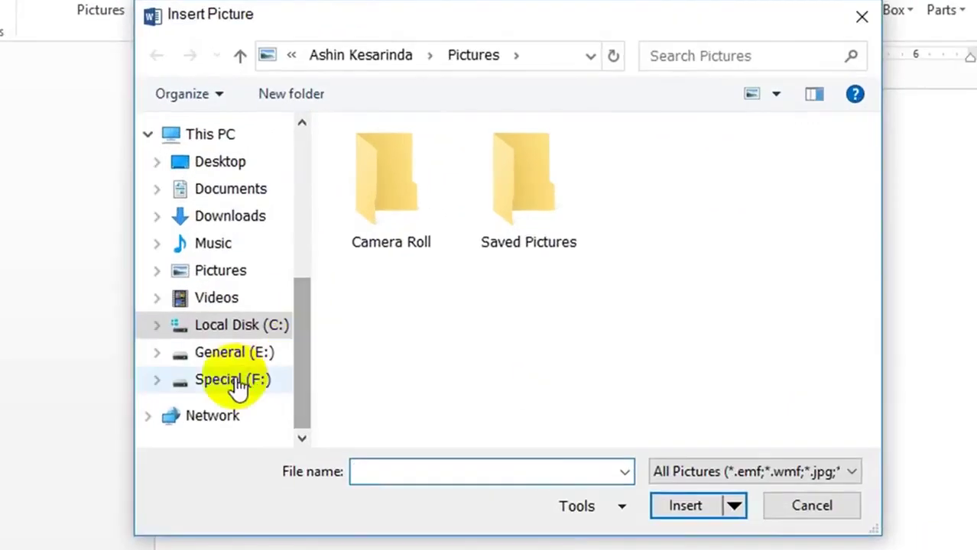
click(232, 372)
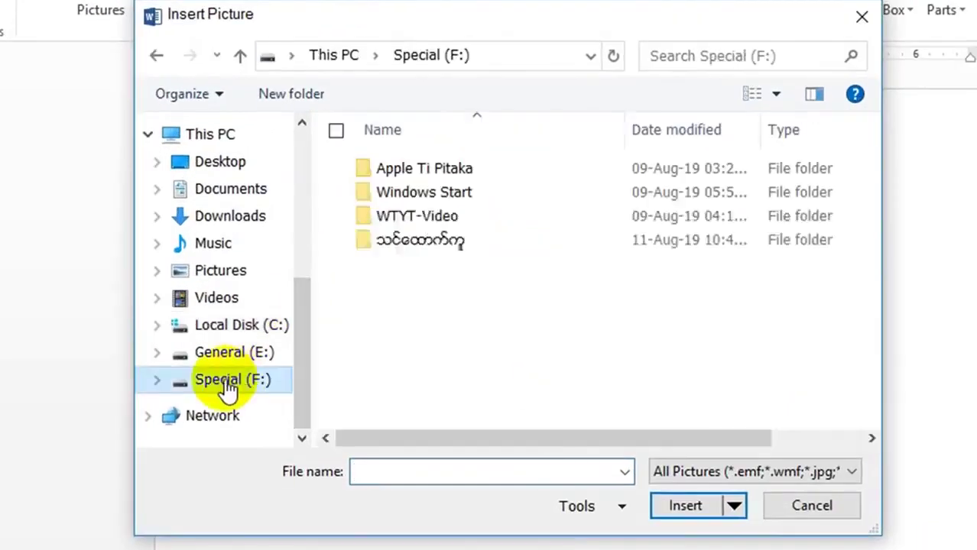
double_click(427, 242)
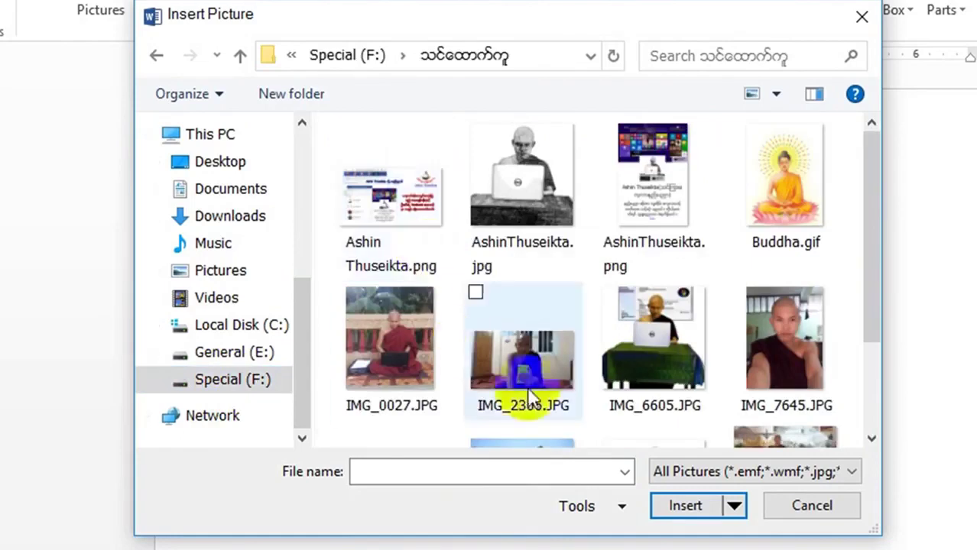
click(870, 277)
drag(867, 270, 858, 380)
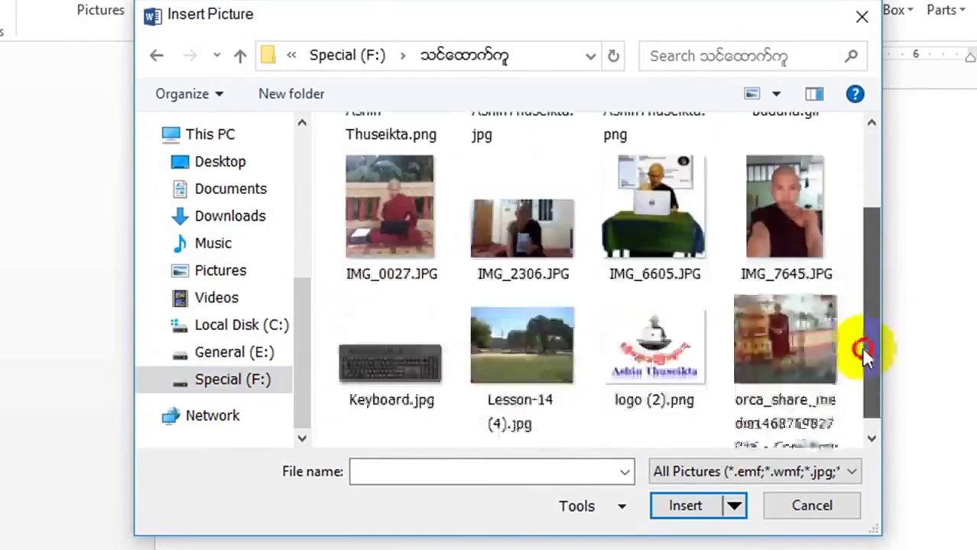
click(511, 333)
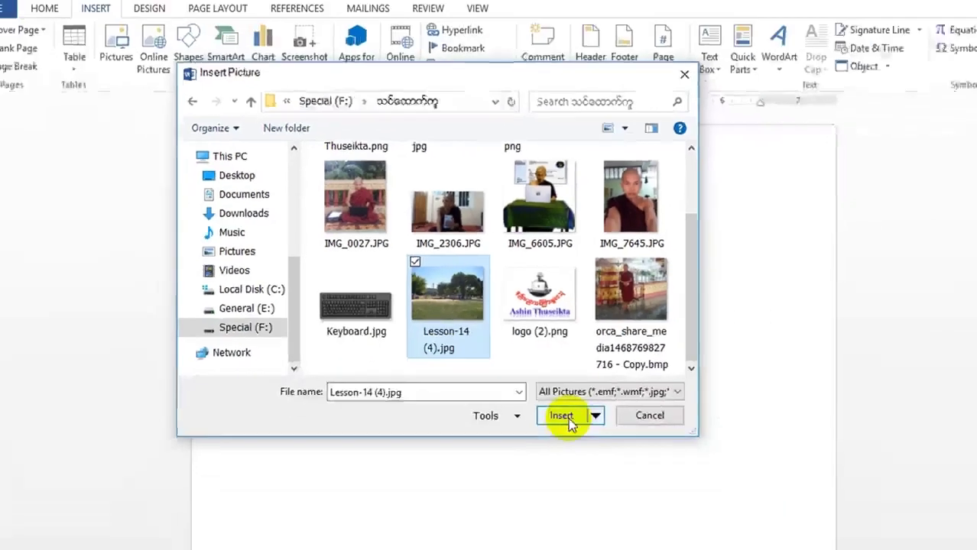
click(537, 396)
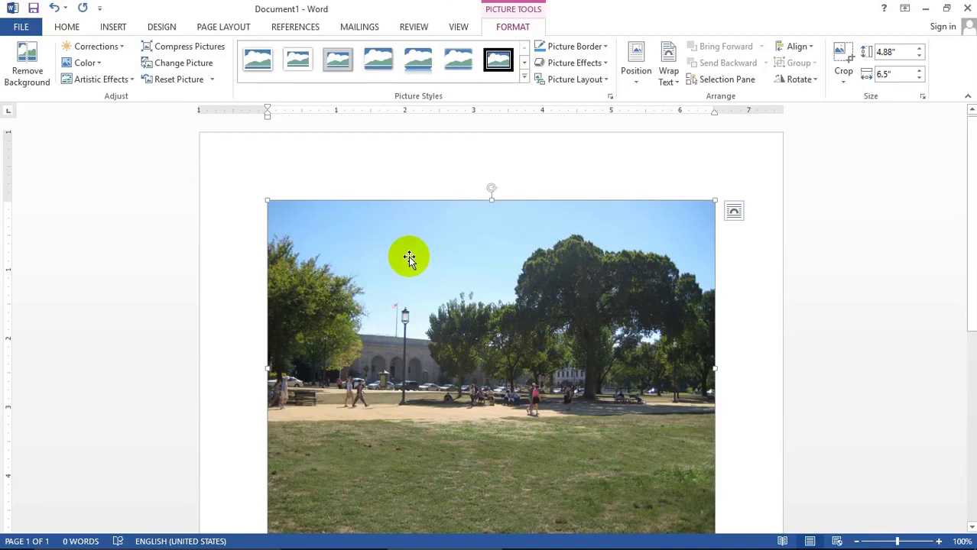
Remove the photo's background, stretching the kept area to the left and right edges, and keep changes.
click(23, 60)
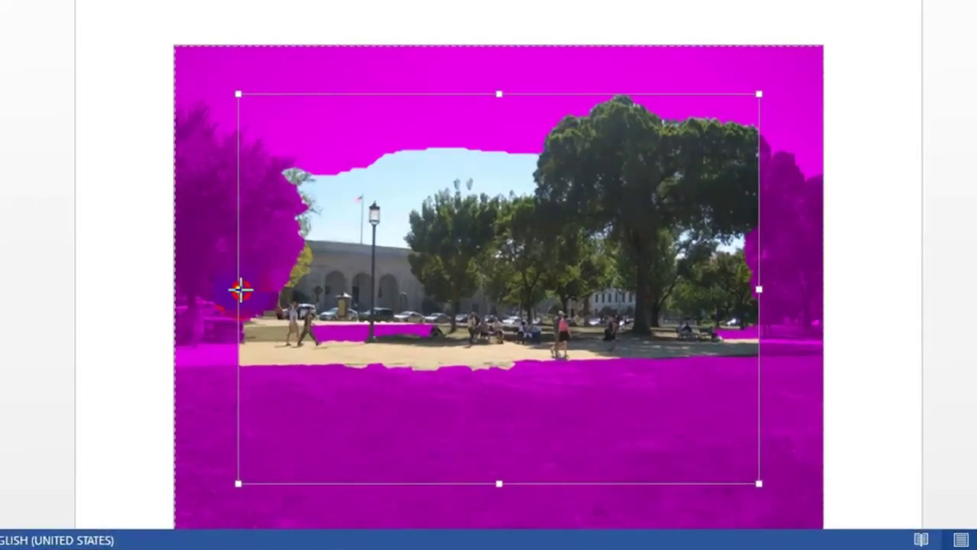
drag(239, 291, 170, 287)
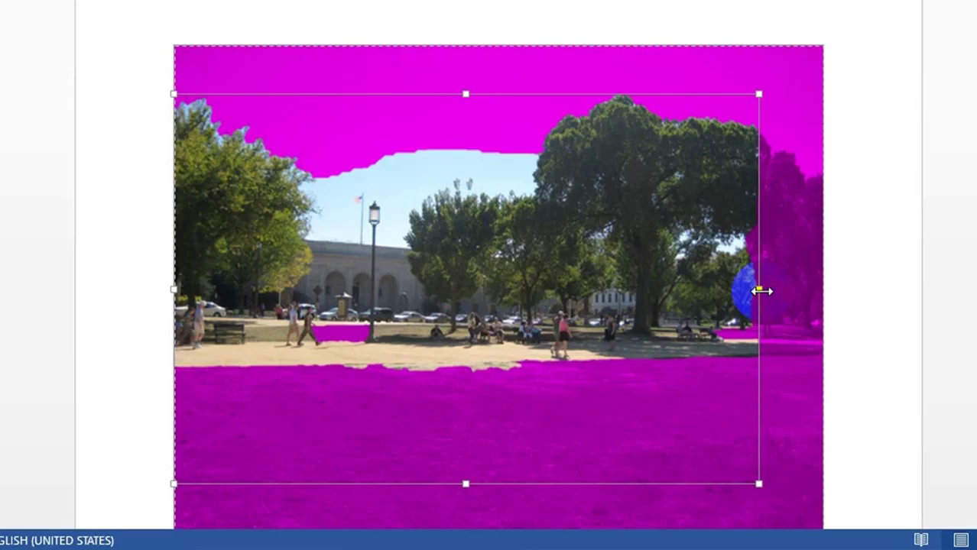
drag(762, 290, 844, 293)
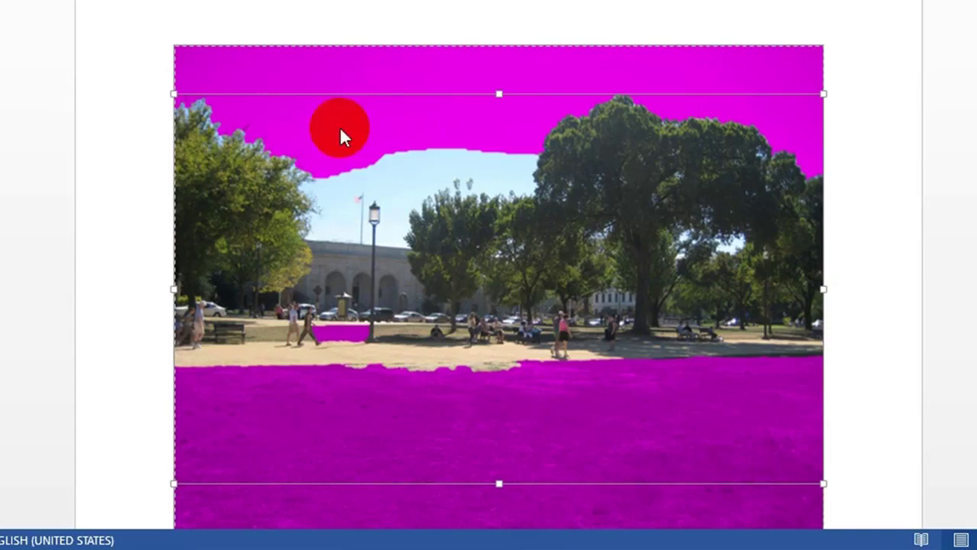
drag(301, 157, 382, 172)
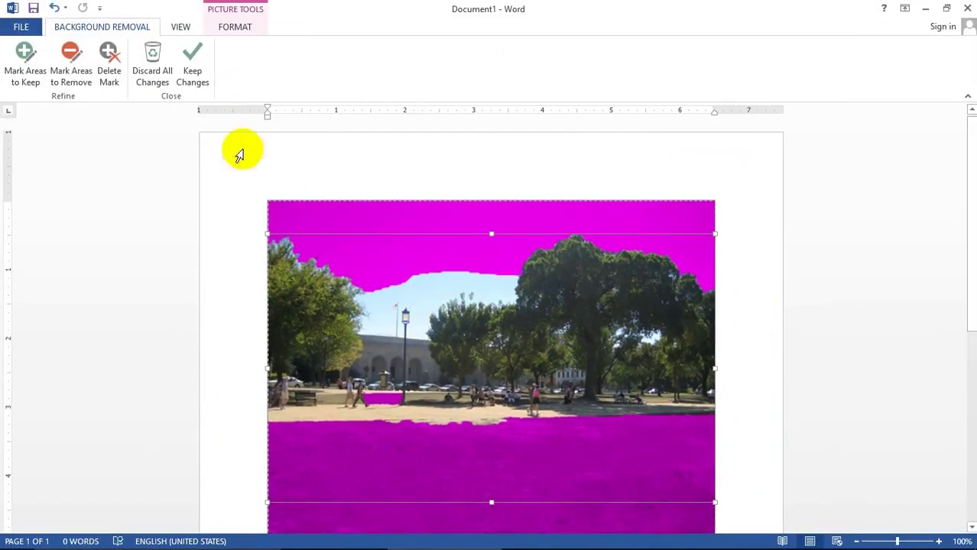
click(192, 65)
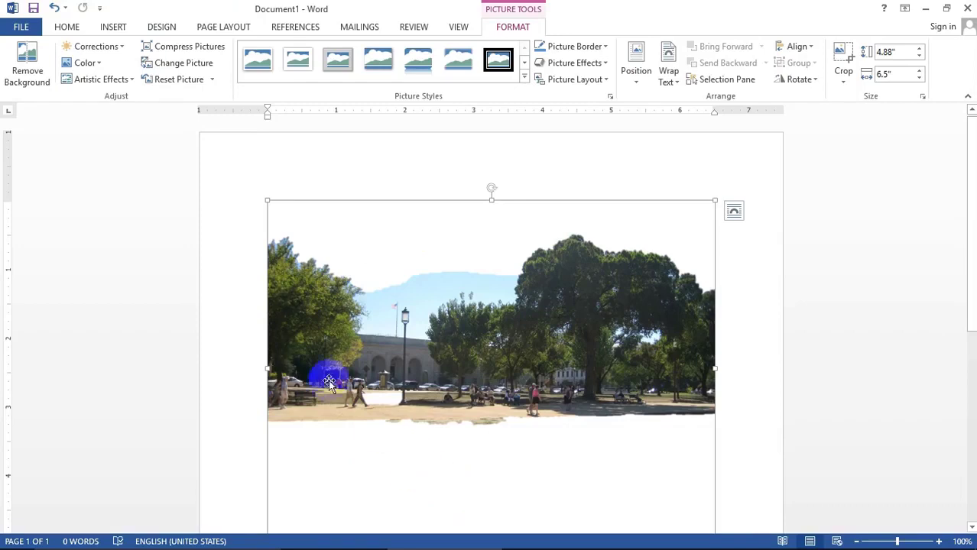
Reopen Remove Background and mark the blue sky and a strip by the lamppost for removal.
click(27, 65)
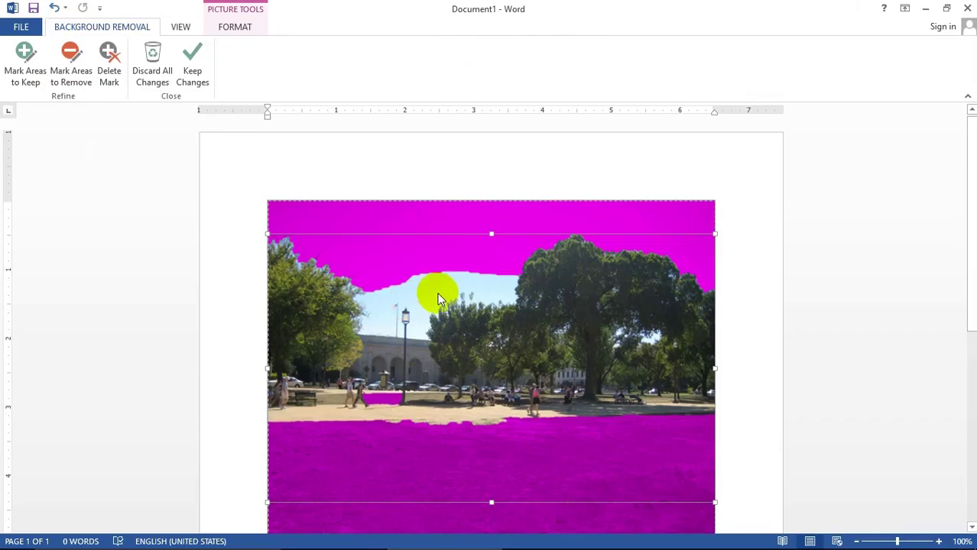
drag(378, 307, 400, 298)
click(65, 56)
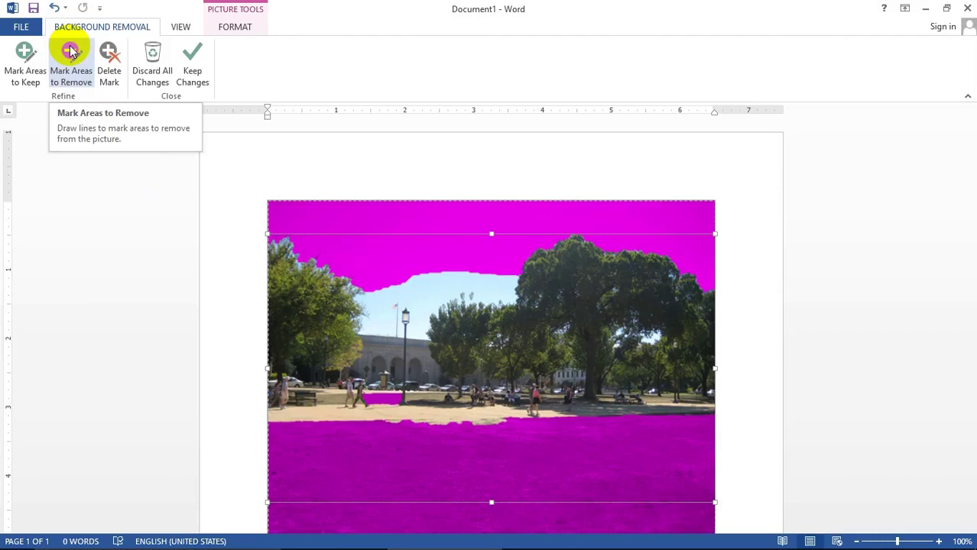
click(68, 58)
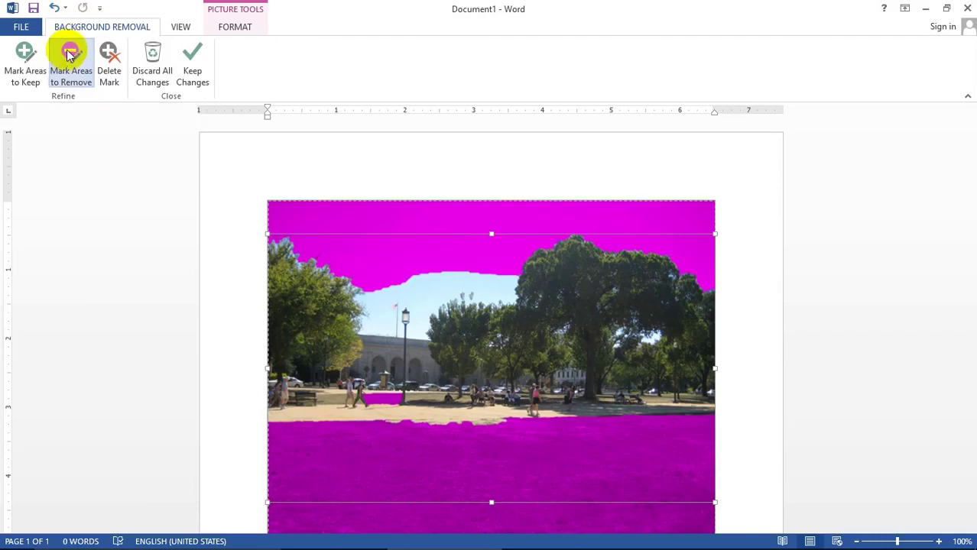
click(329, 276)
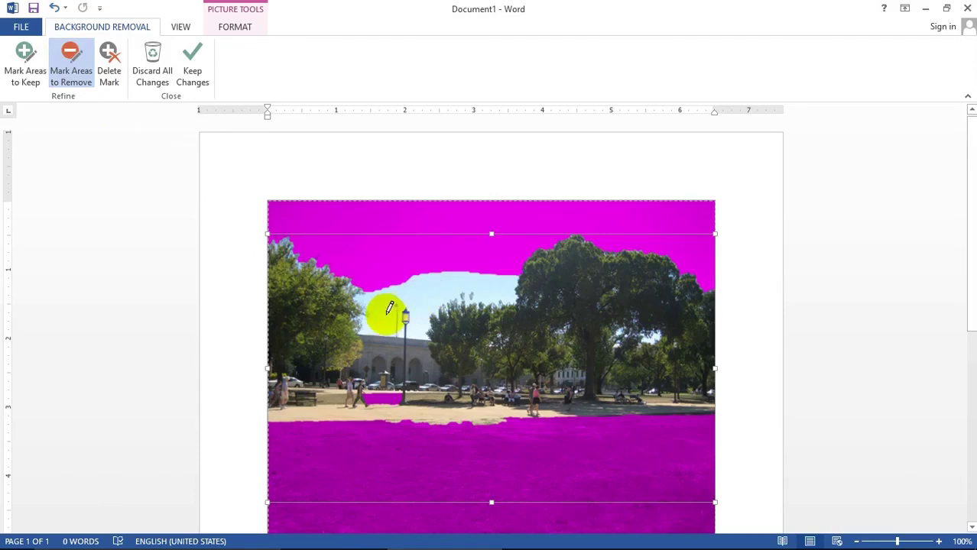
click(386, 314)
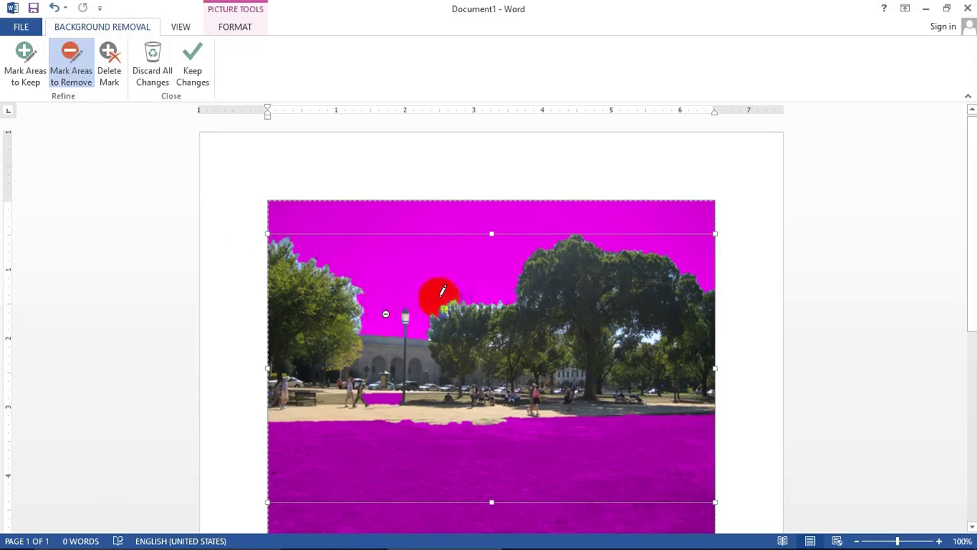
mouse_move(387, 309)
mouse_down()
mouse_move(428, 319)
mouse_move(388, 310)
mouse_up()
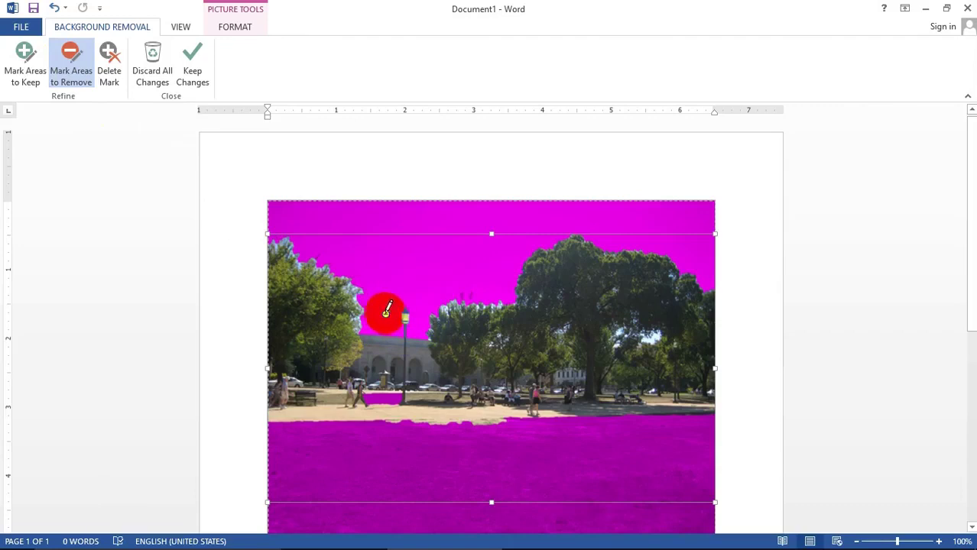
drag(388, 310, 388, 321)
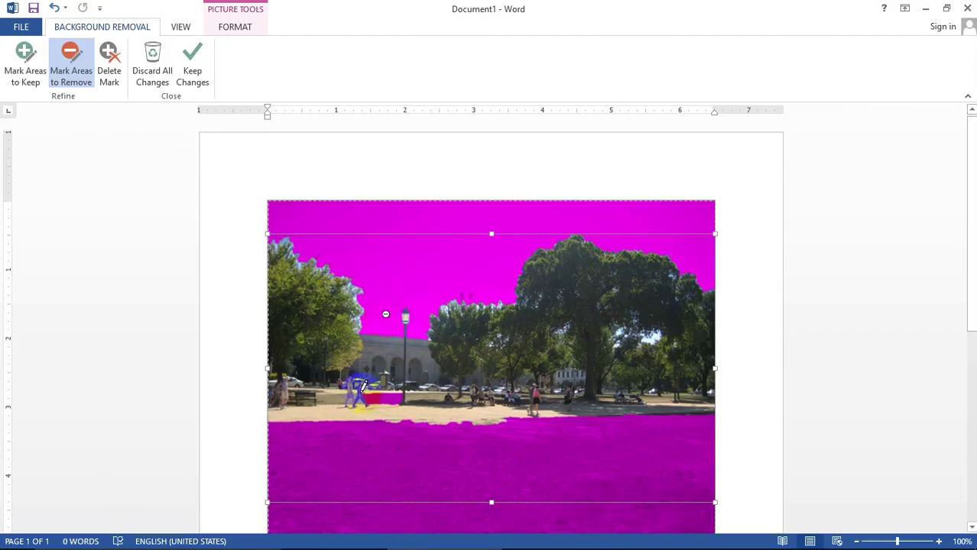
drag(406, 316, 403, 395)
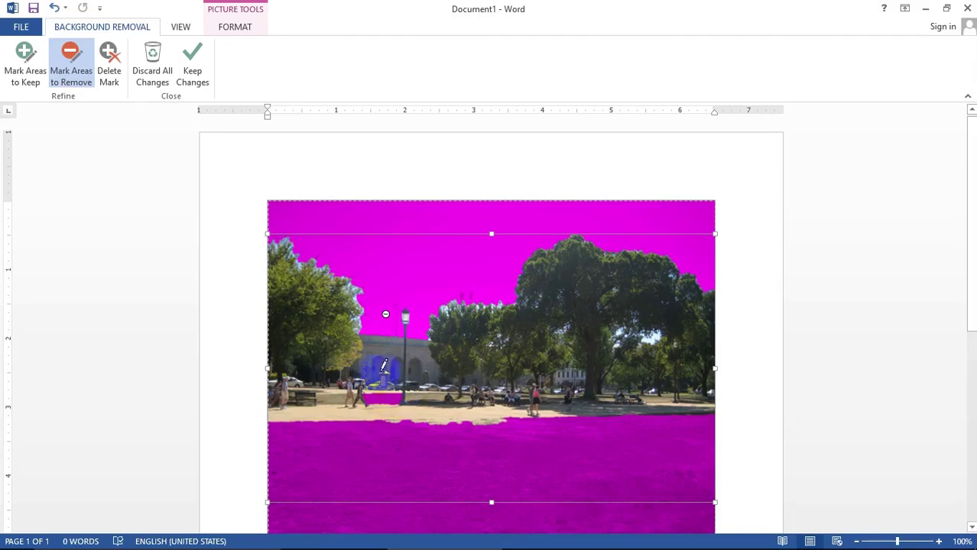
click(389, 391)
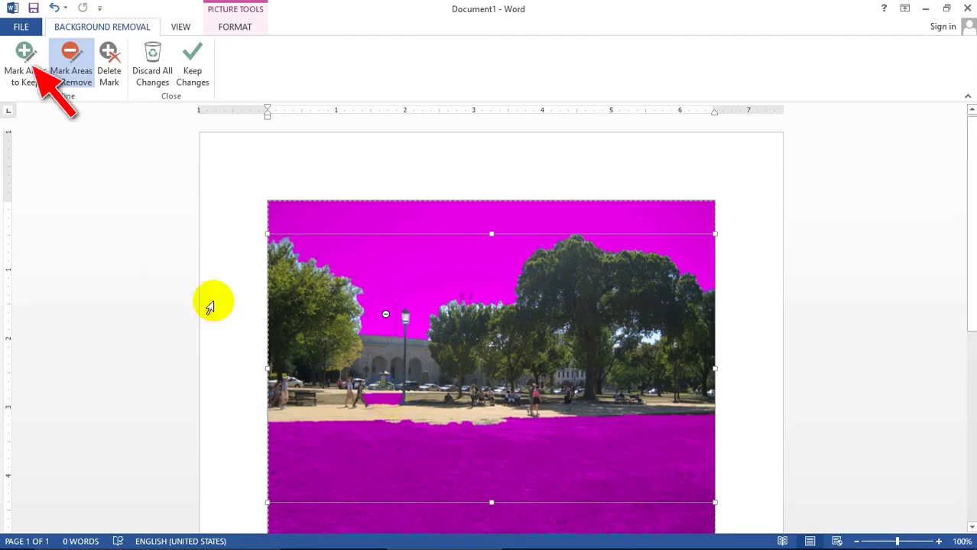
Mark the people, lamp post, path and ground below the path as areas to keep.
click(24, 55)
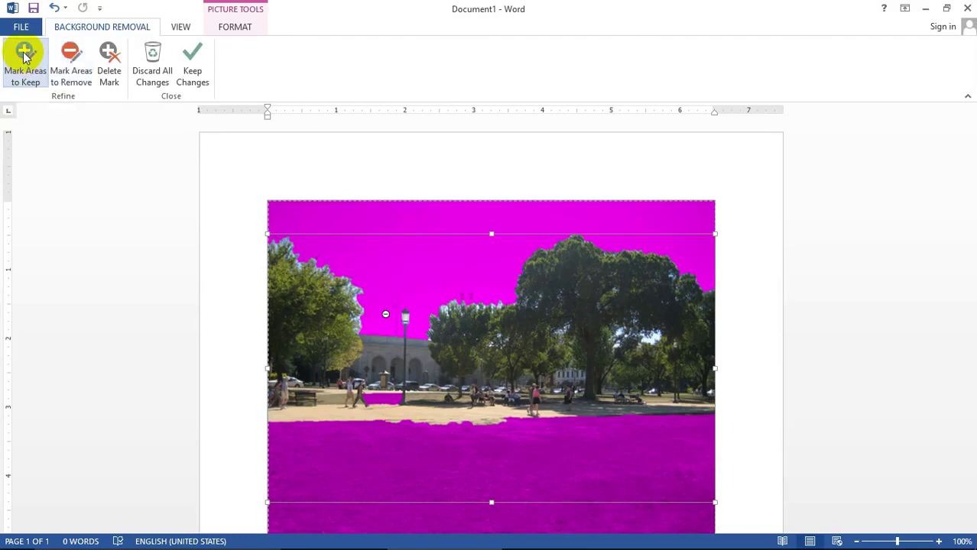
click(378, 398)
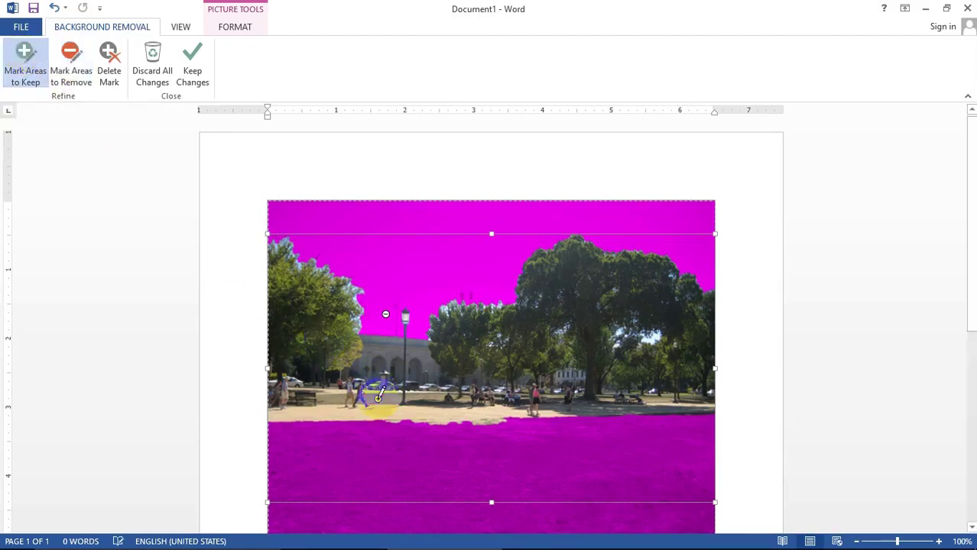
drag(392, 397, 420, 392)
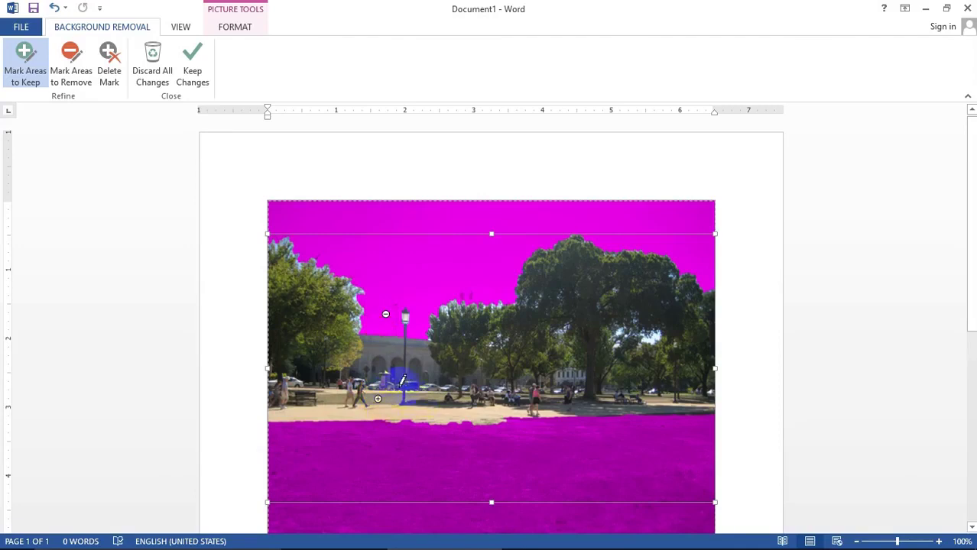
drag(419, 393, 386, 392)
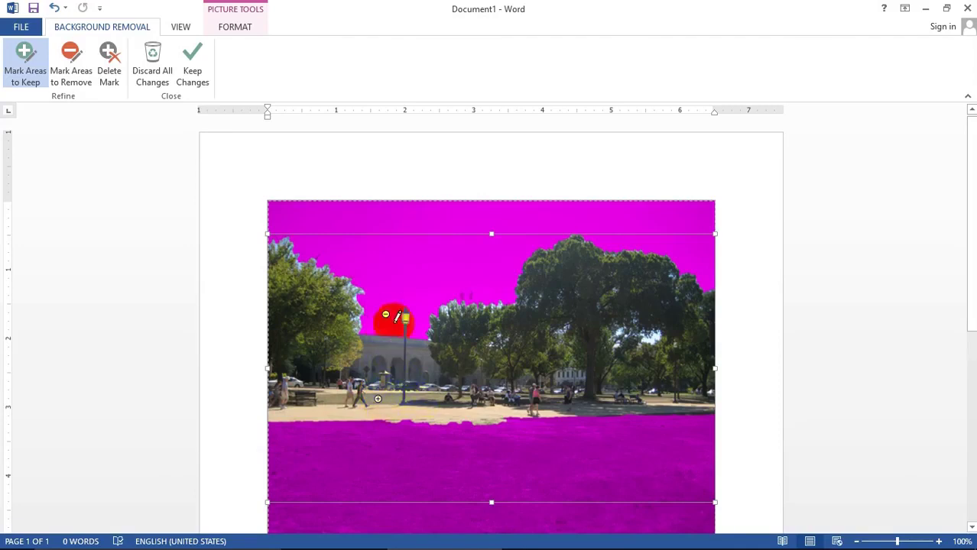
drag(446, 372, 464, 421)
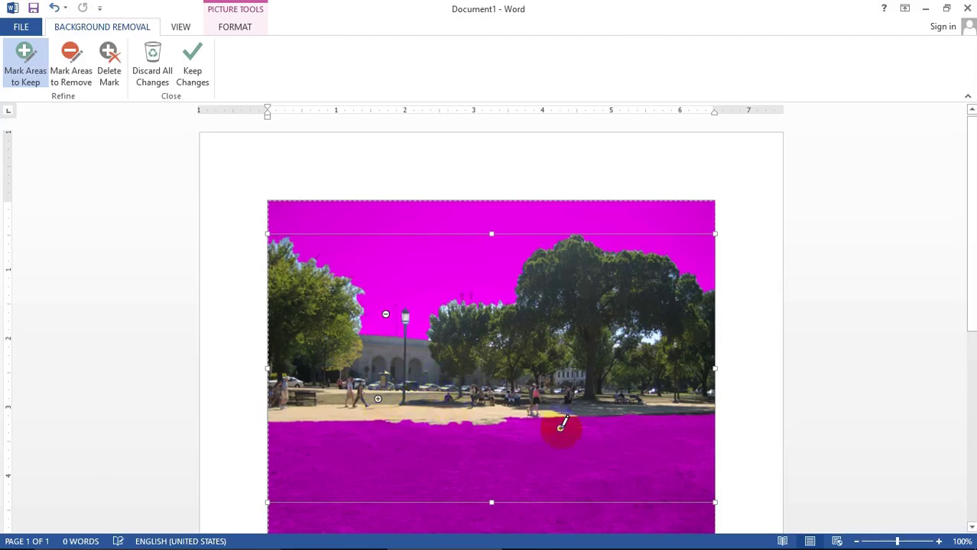
drag(561, 426, 511, 421)
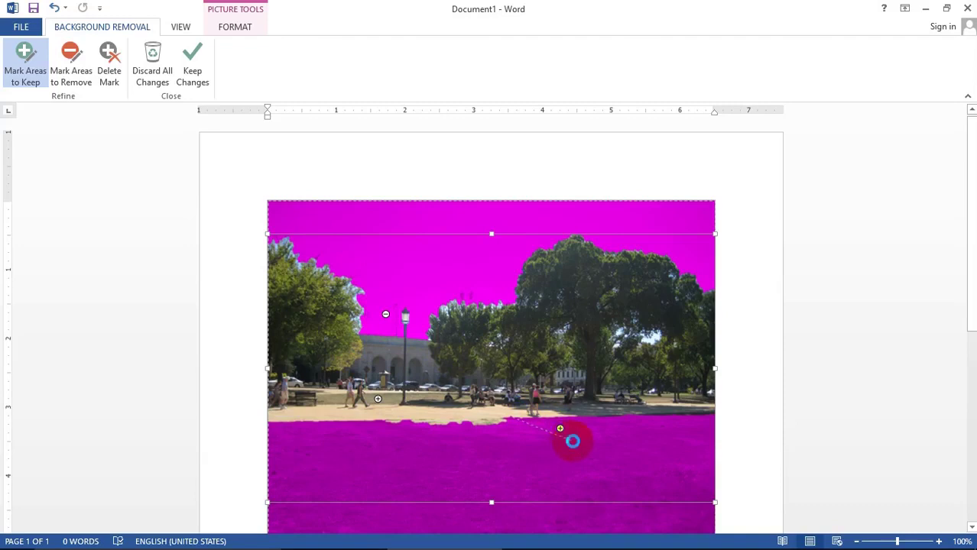
drag(569, 445, 576, 434)
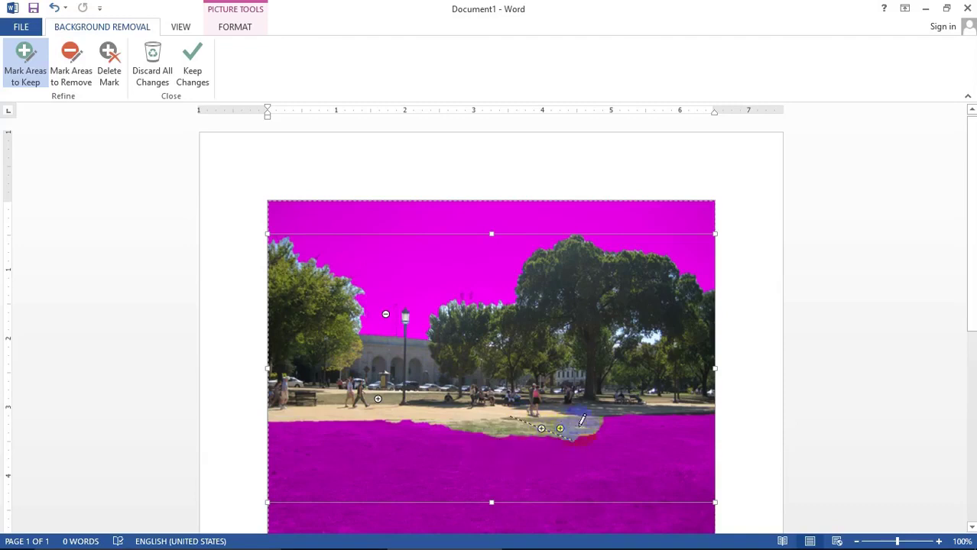
drag(581, 420, 641, 412)
drag(544, 480, 544, 480)
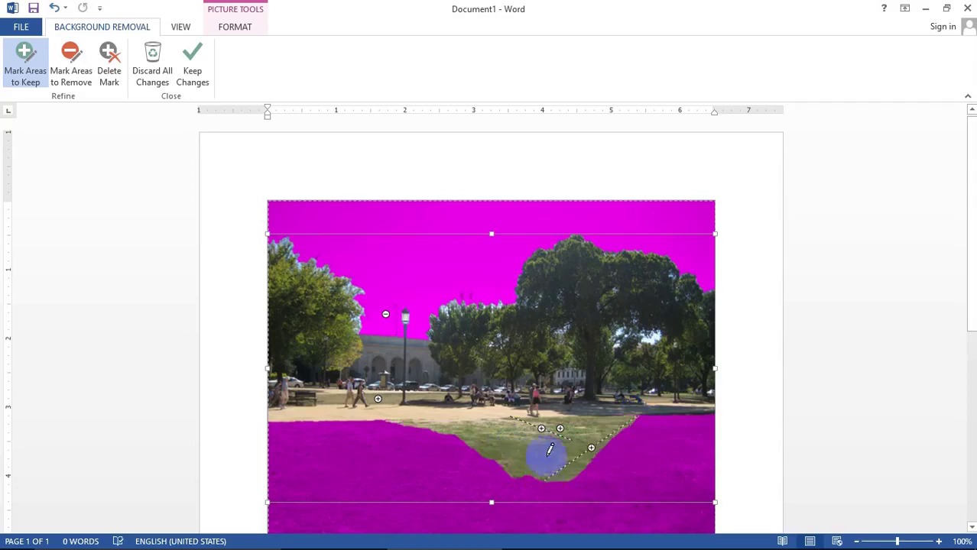
mouse_move(601, 453)
mouse_down()
mouse_move(594, 444)
mouse_move(573, 451)
mouse_up()
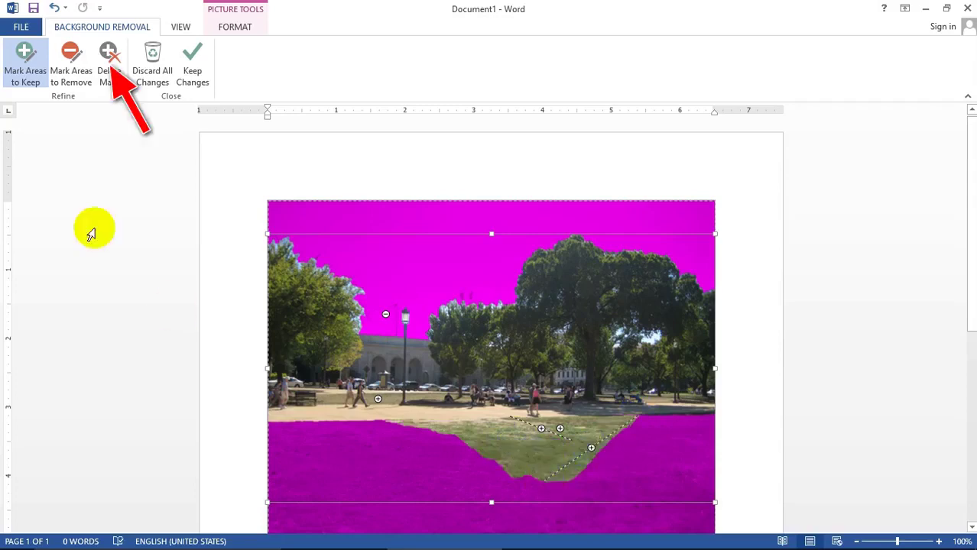
Delete the keep marks on the grass and apply the refined background removal.
click(109, 59)
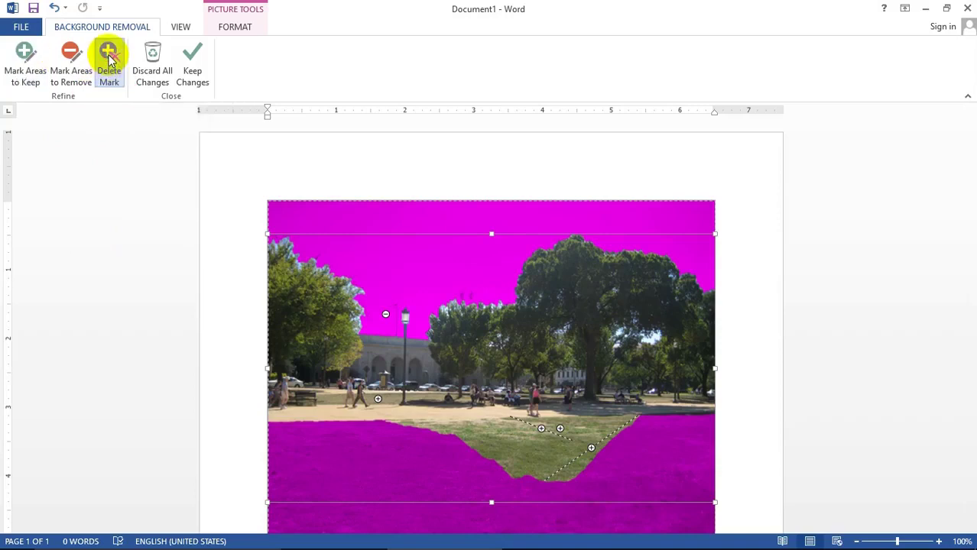
click(541, 428)
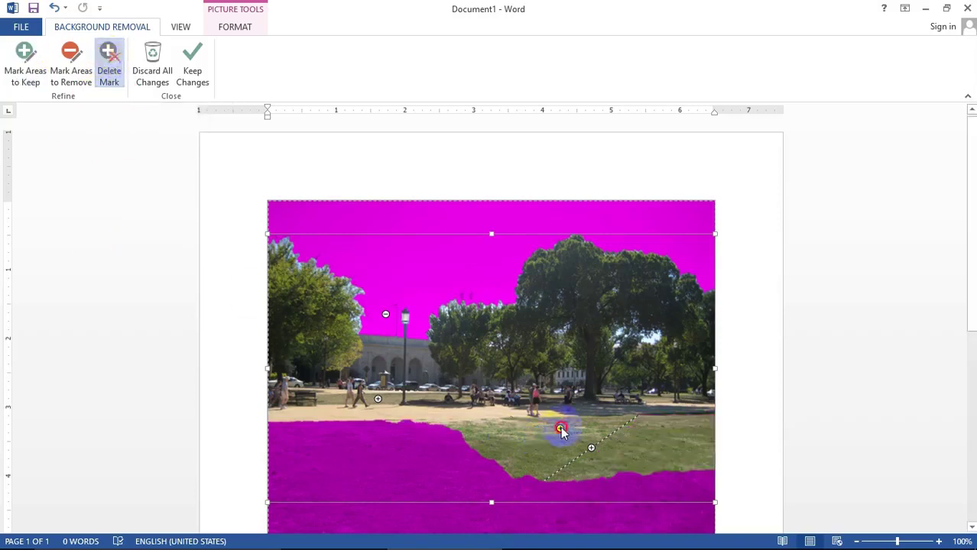
click(560, 427)
click(591, 449)
click(501, 435)
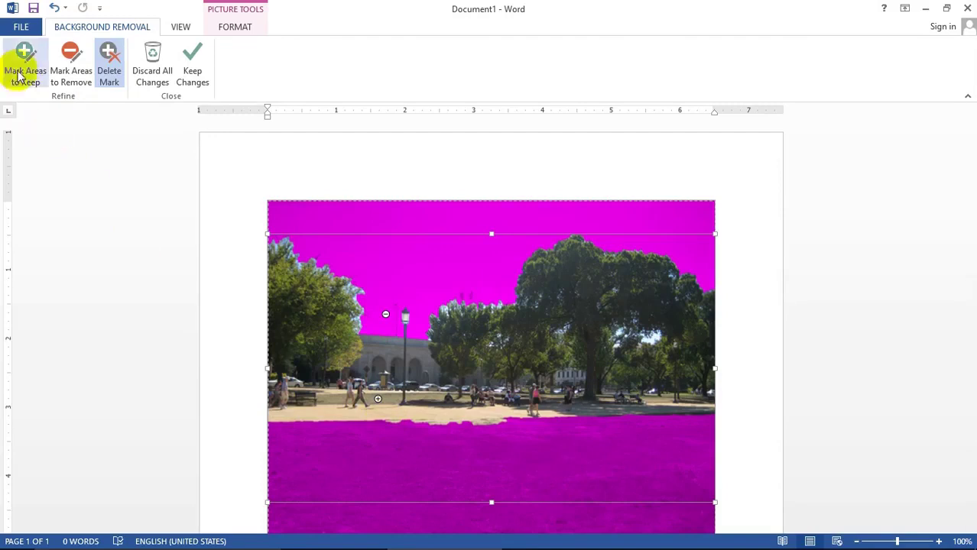
click(380, 322)
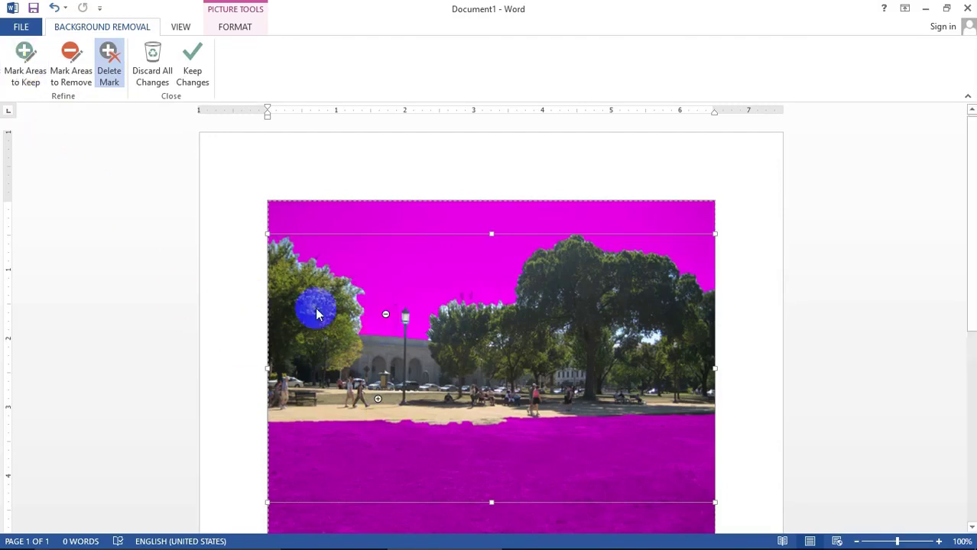
click(475, 271)
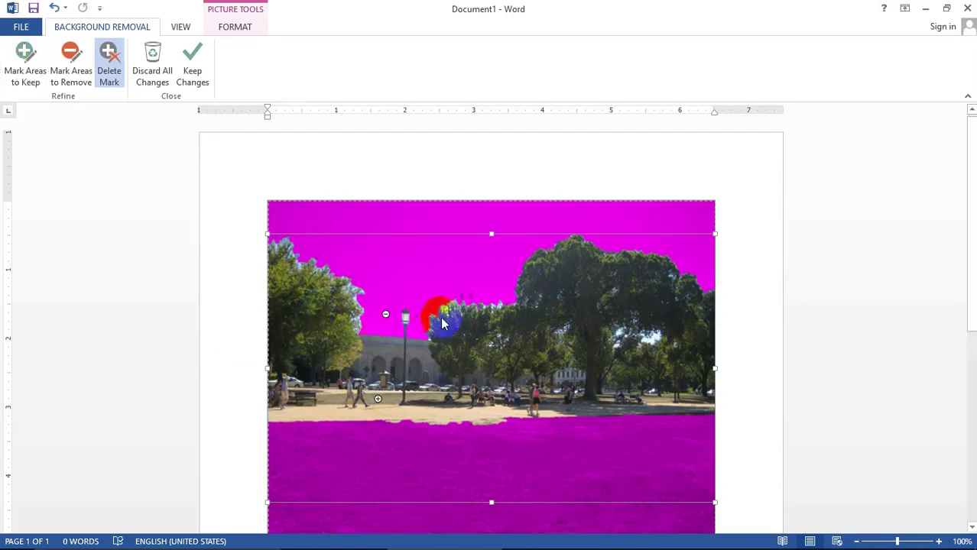
click(190, 59)
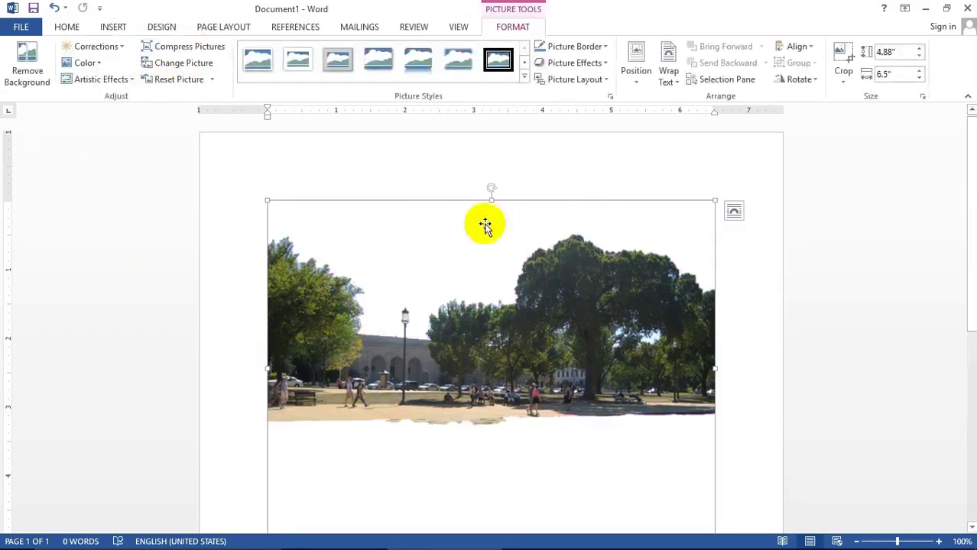
Reopen Remove Background and discard all changes to restore the original park photo.
click(305, 345)
click(578, 359)
click(372, 398)
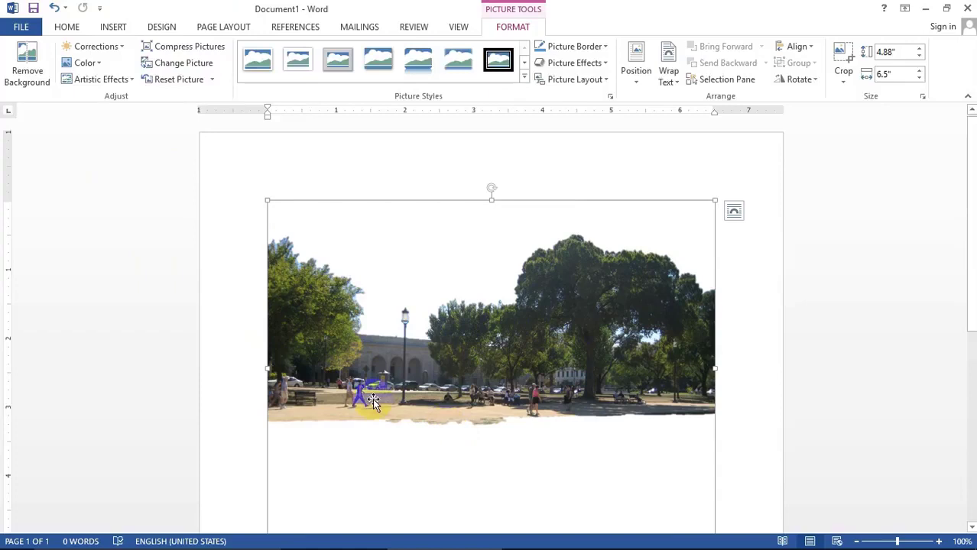
click(501, 399)
click(362, 327)
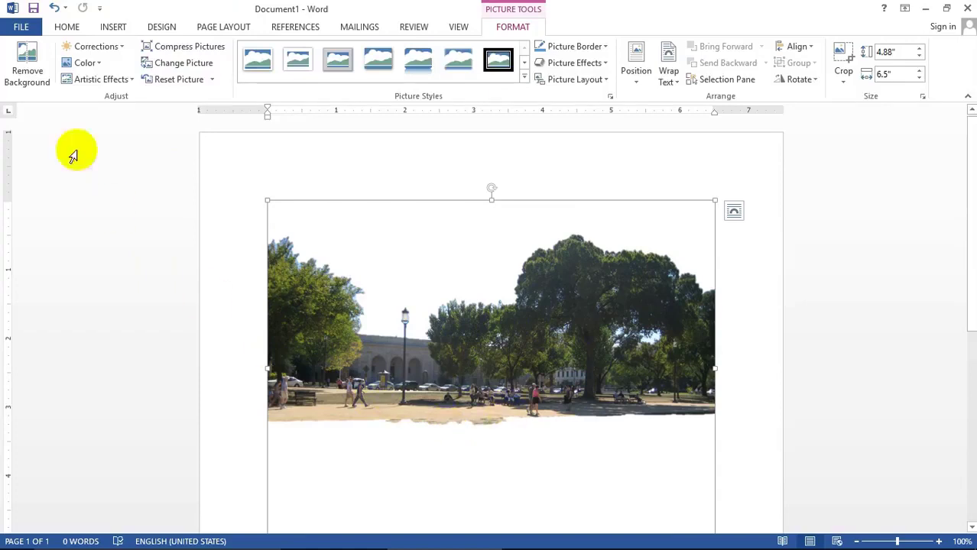
click(27, 61)
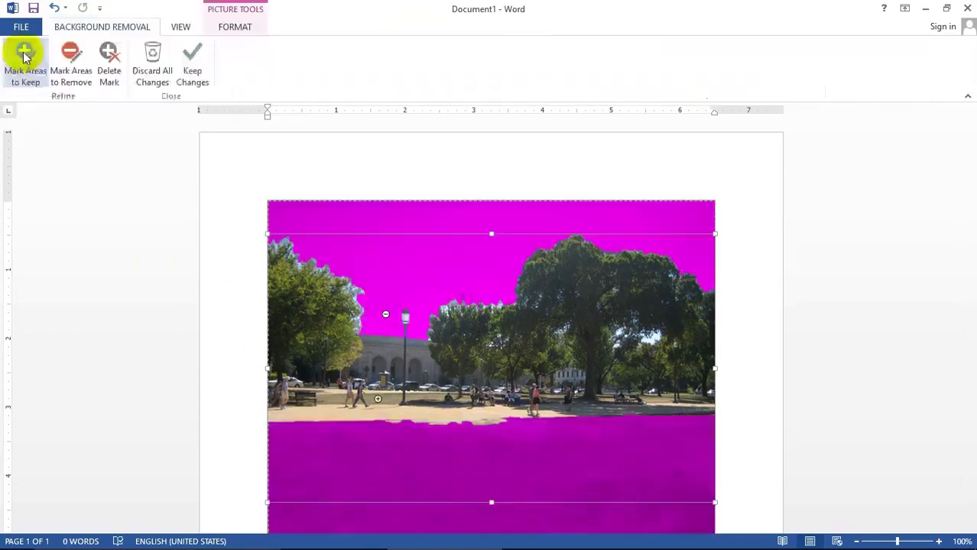
click(366, 358)
click(451, 328)
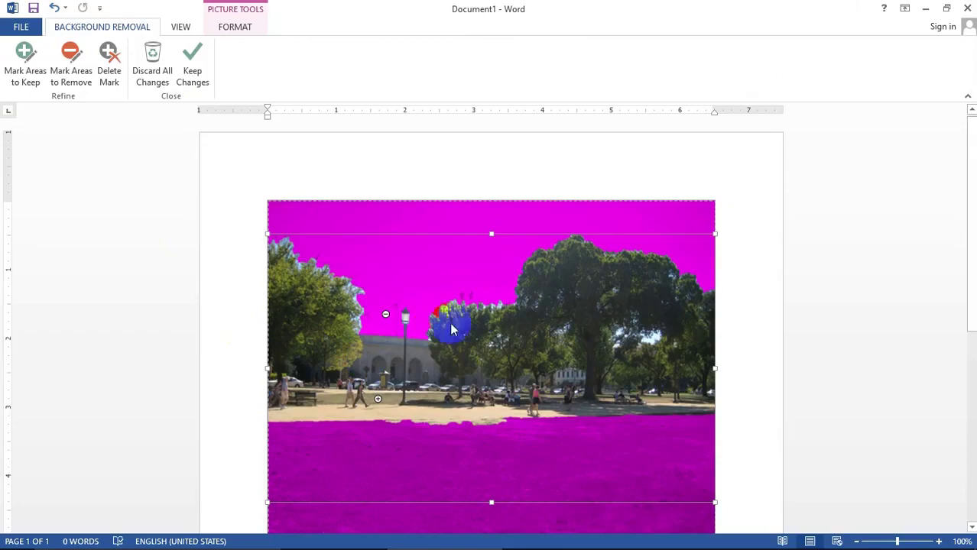
click(432, 407)
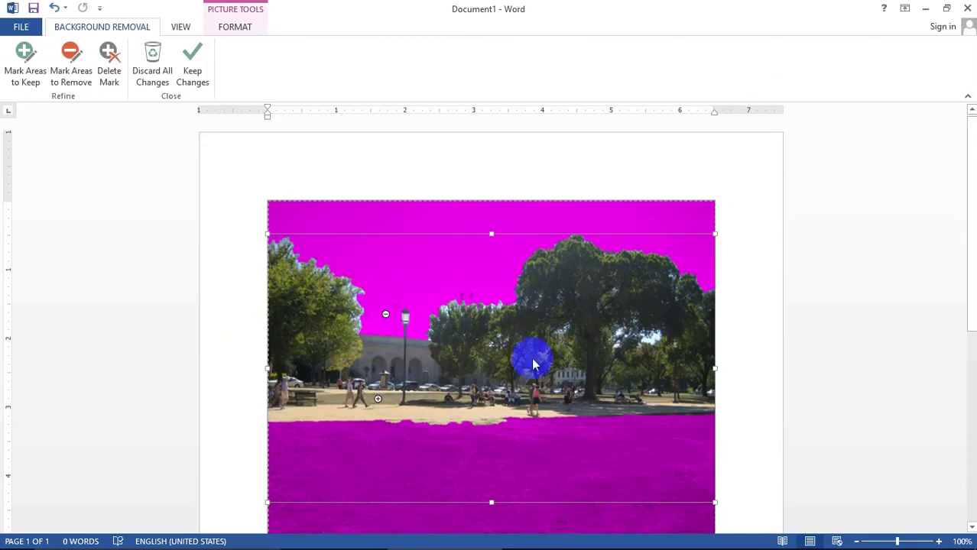
click(461, 457)
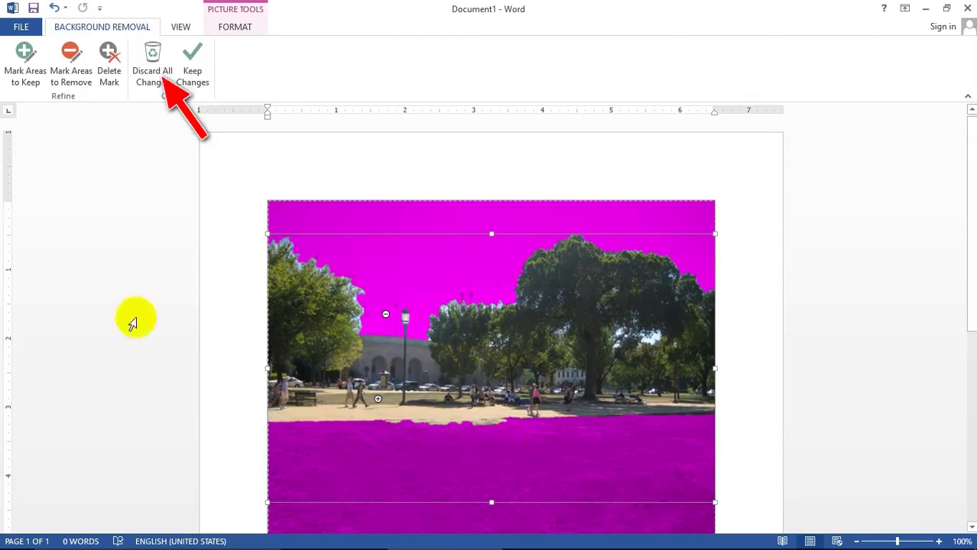
click(153, 60)
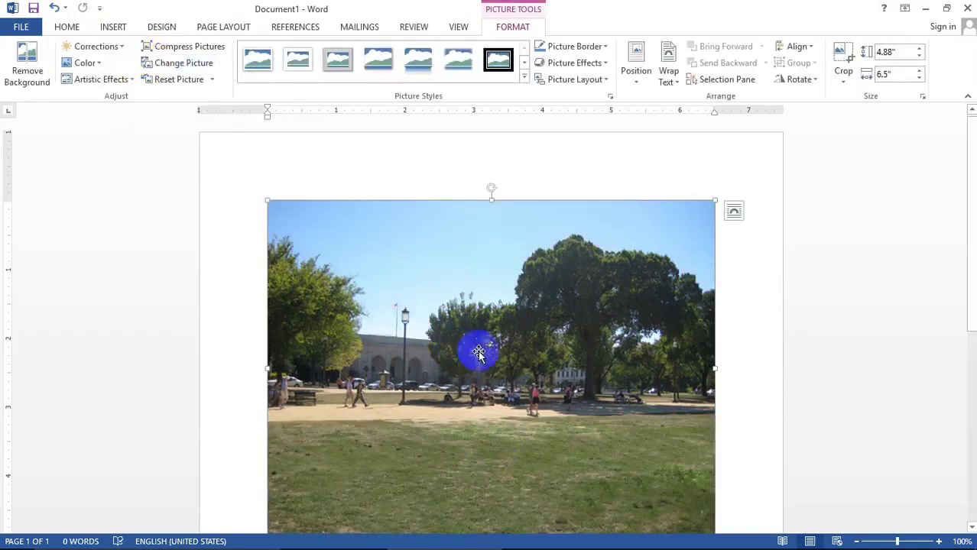
Apply the Brightness -40% Contrast -40% correction preset to the park photo.
scroll(479, 373, down, 1)
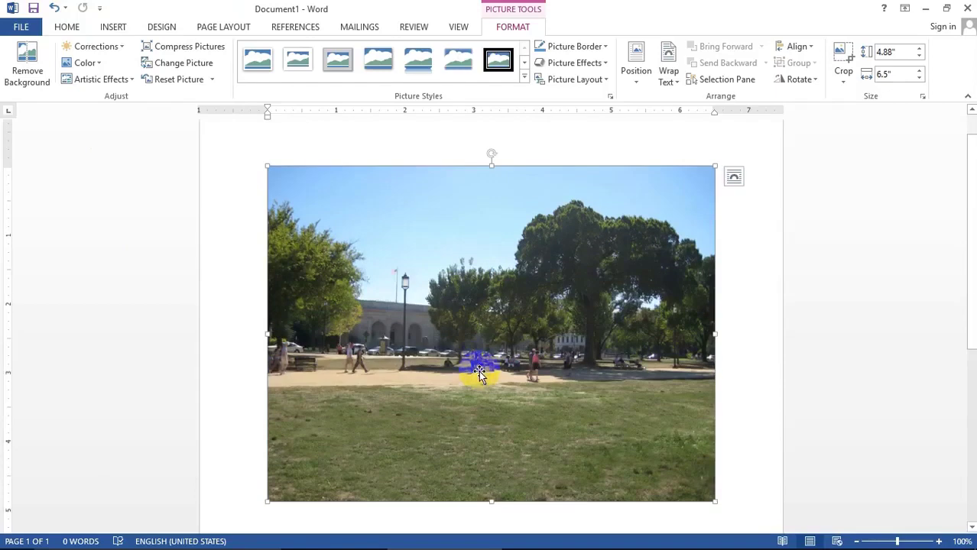
click(113, 48)
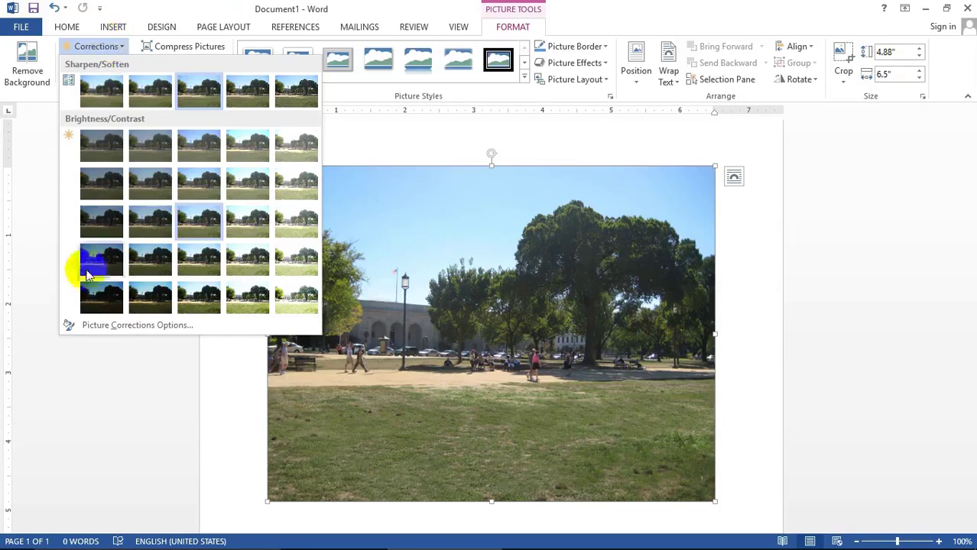
click(99, 298)
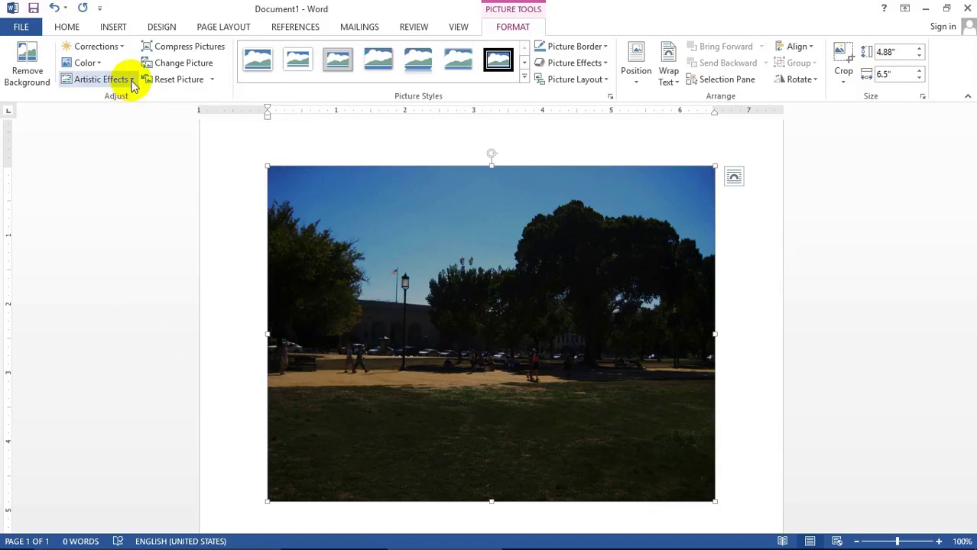
Apply a scratchy sketch-style effect from the fourth row of Artistic Effects.
click(132, 81)
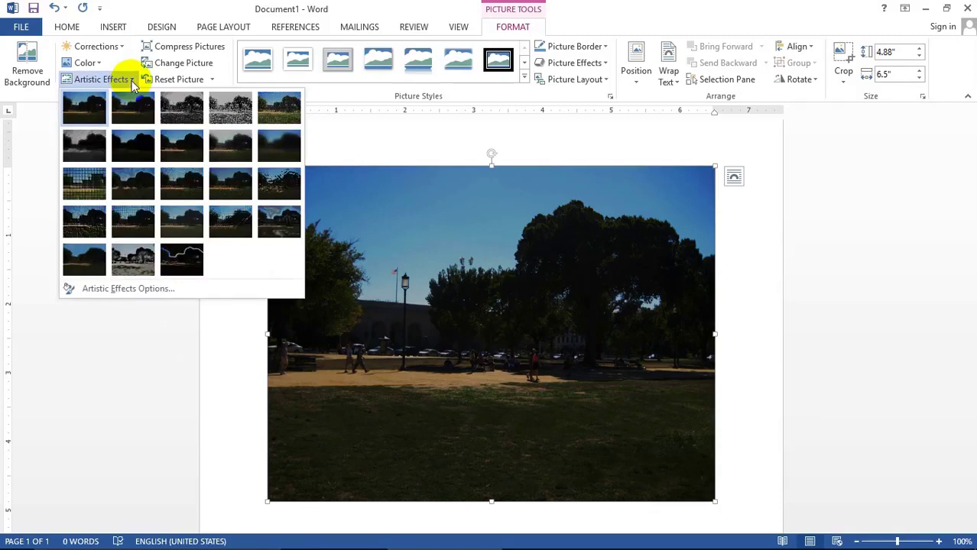
click(233, 221)
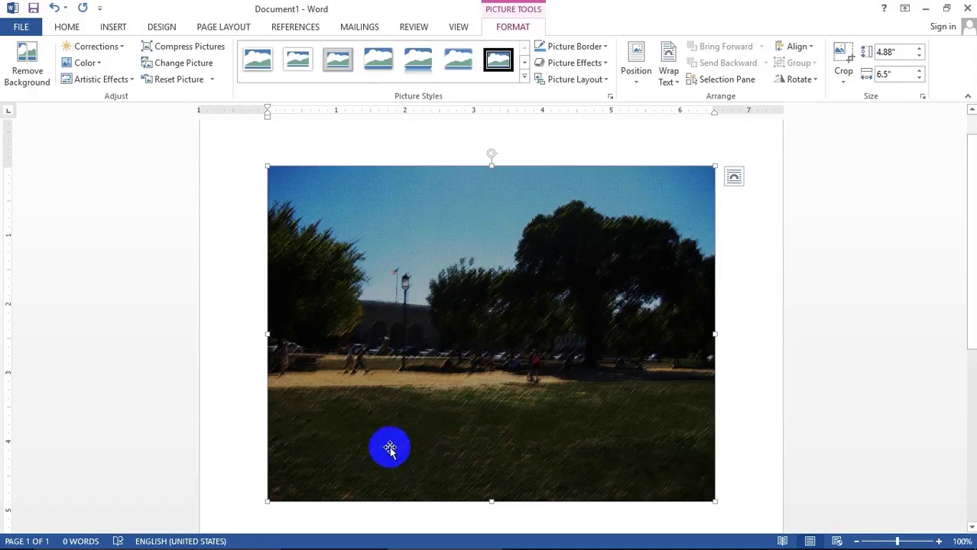
Recolour the photo gold, then reset the picture to its original formatting.
click(95, 65)
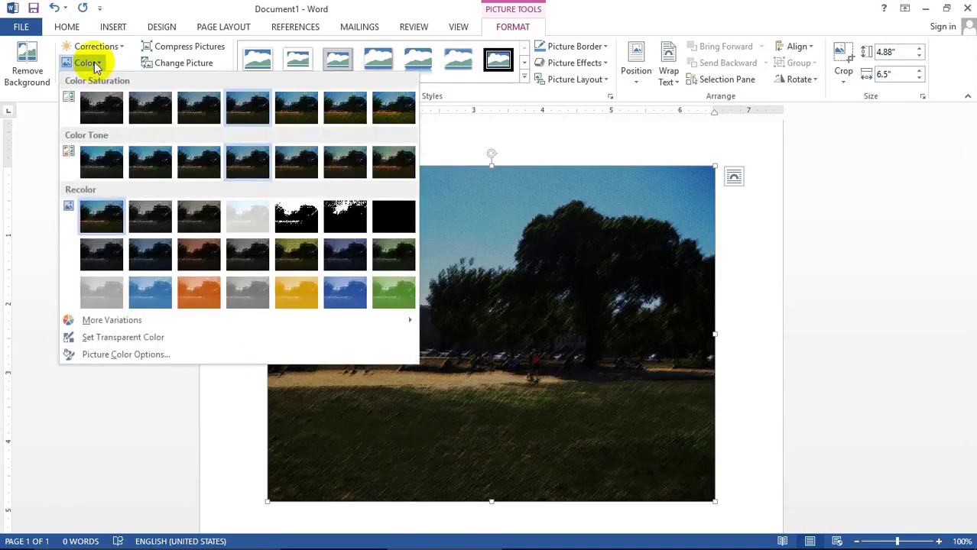
click(300, 301)
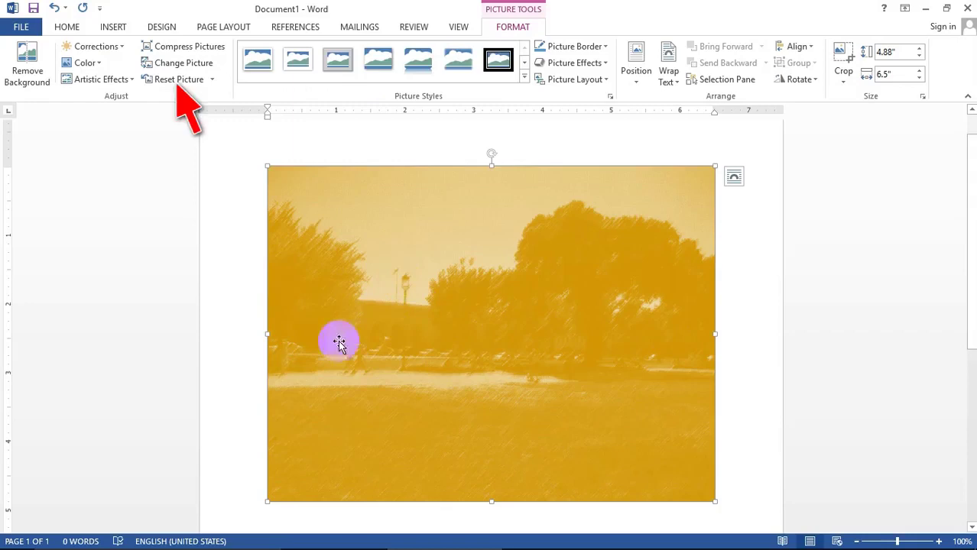
click(179, 80)
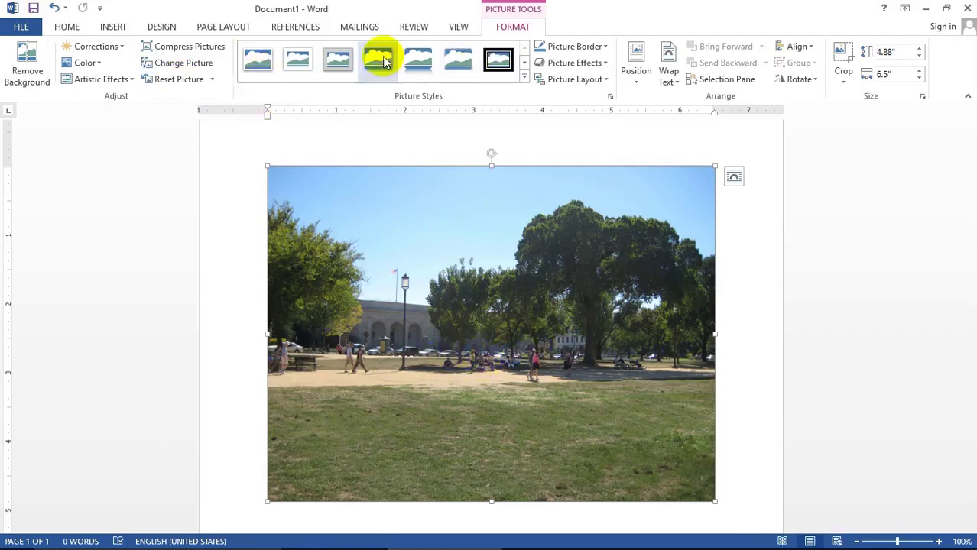
Apply the last oval picture style, framing the park photo with a beige bevelled border.
click(333, 61)
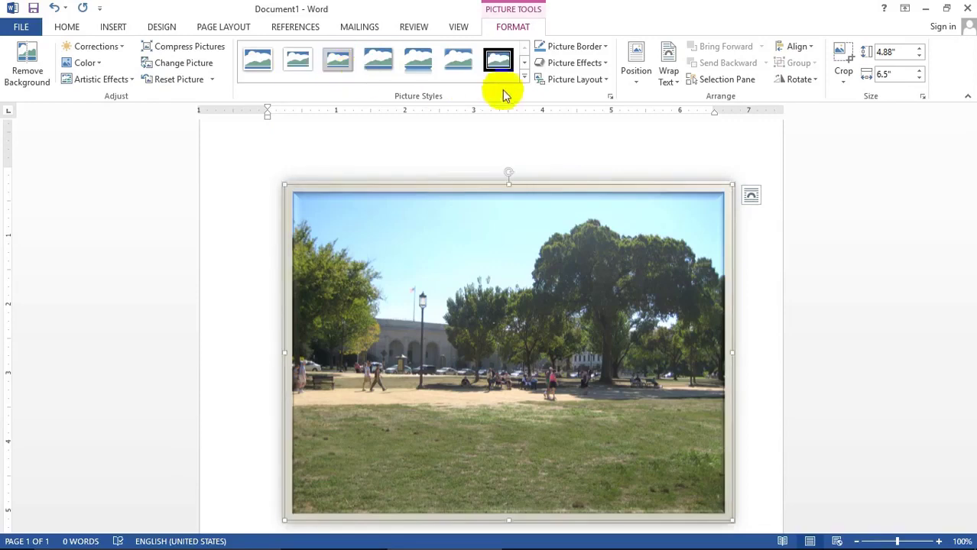
click(524, 79)
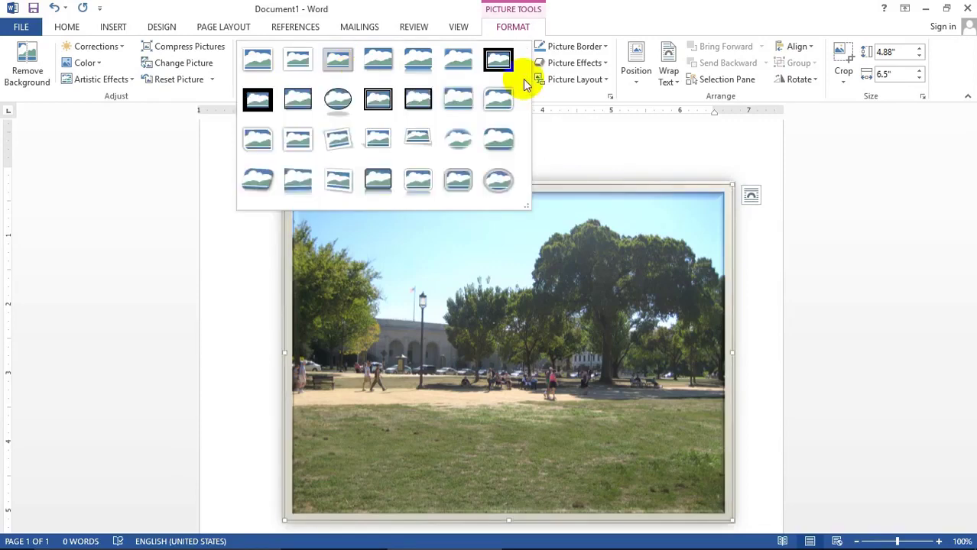
click(501, 181)
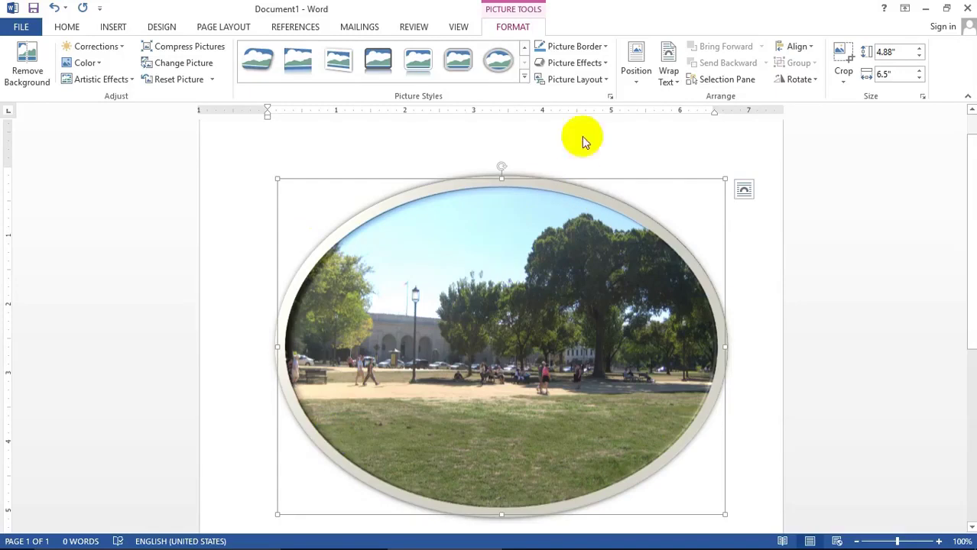
Change the oval photo's picture border from red to yellow.
click(603, 47)
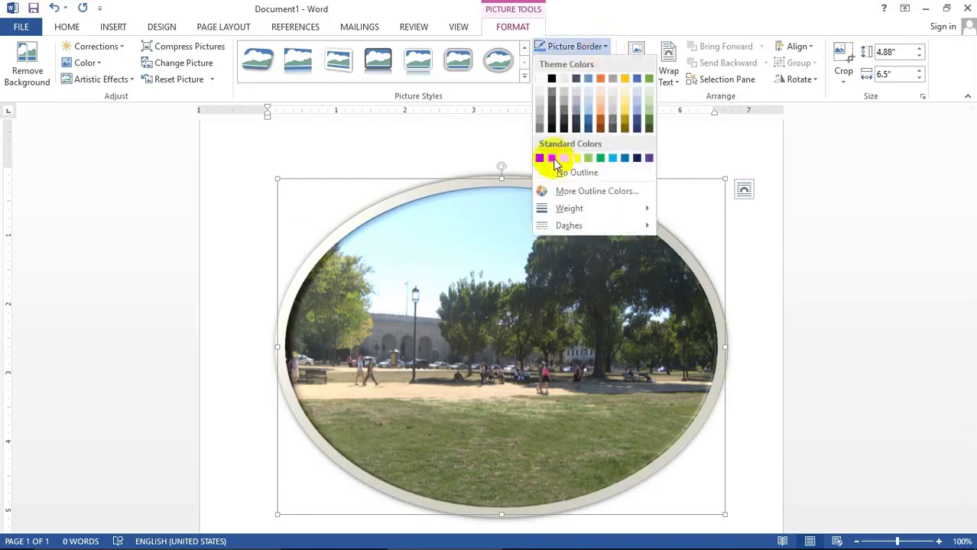
click(552, 161)
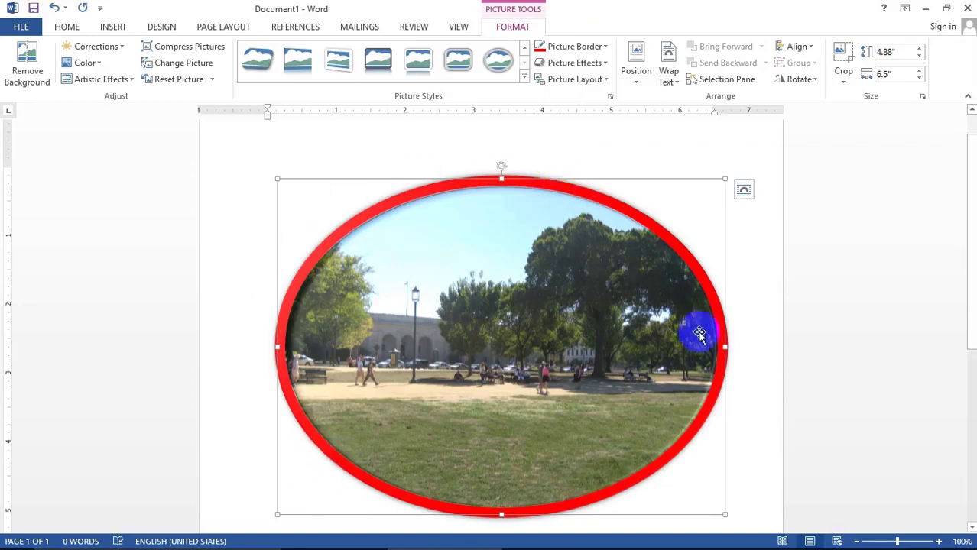
click(604, 47)
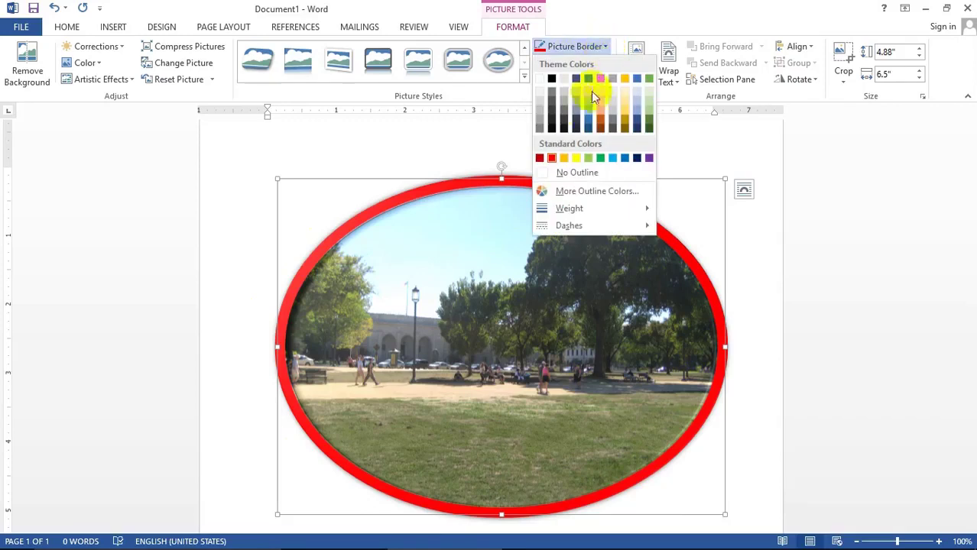
click(576, 157)
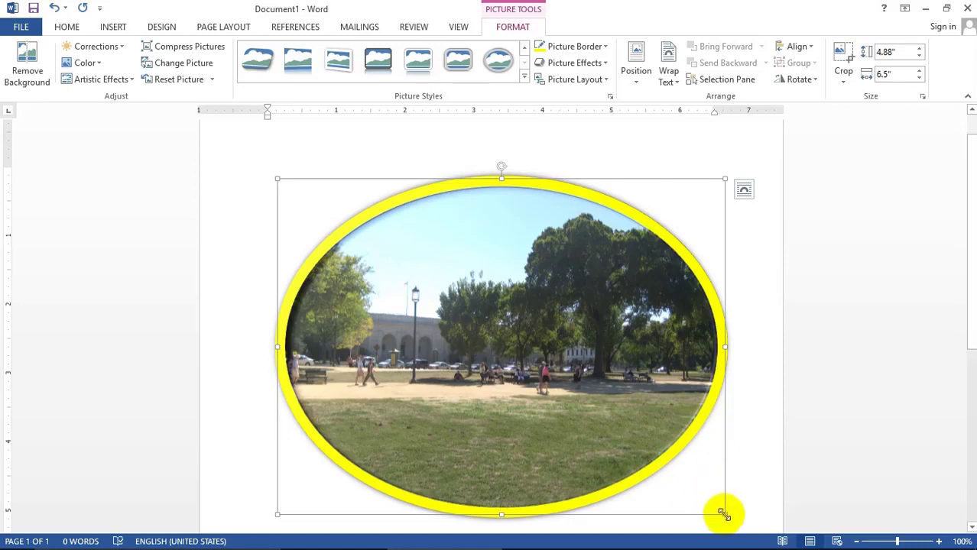
Shrink the oval photo to about 2.33 by 3.11 inches.
drag(724, 514, 495, 297)
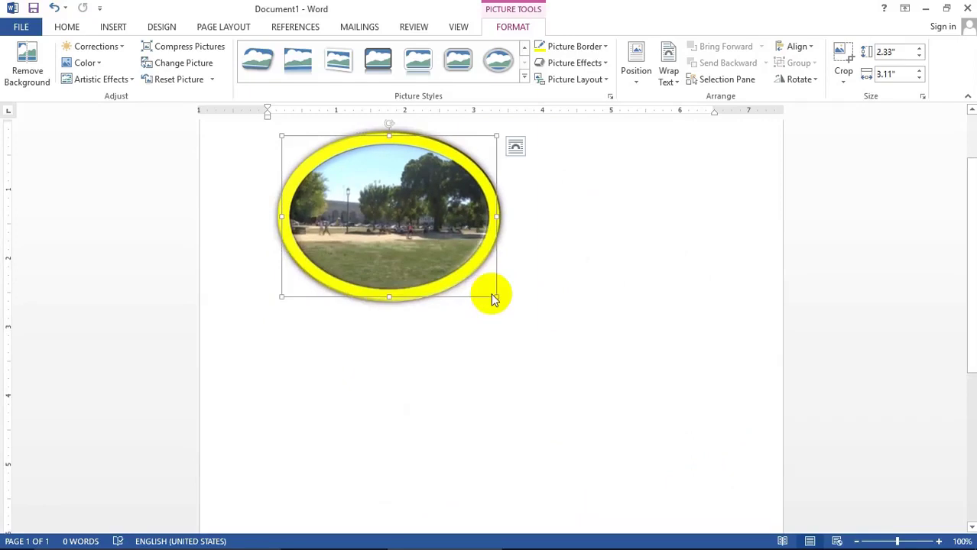
click(411, 189)
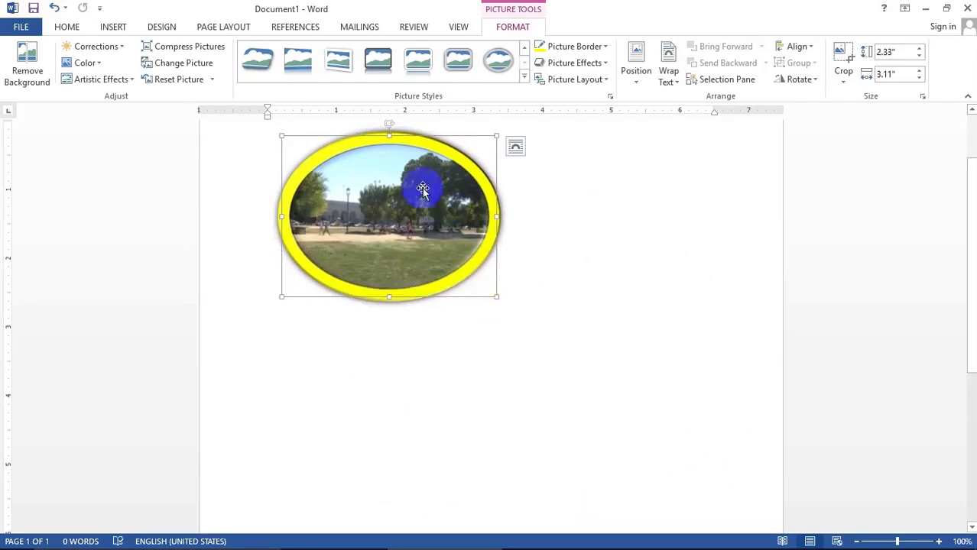
click(680, 243)
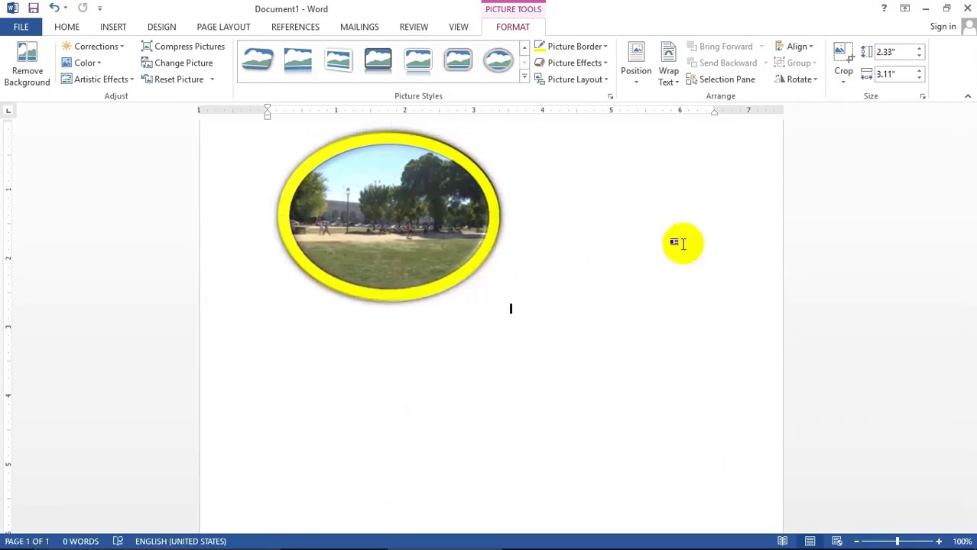
click(440, 197)
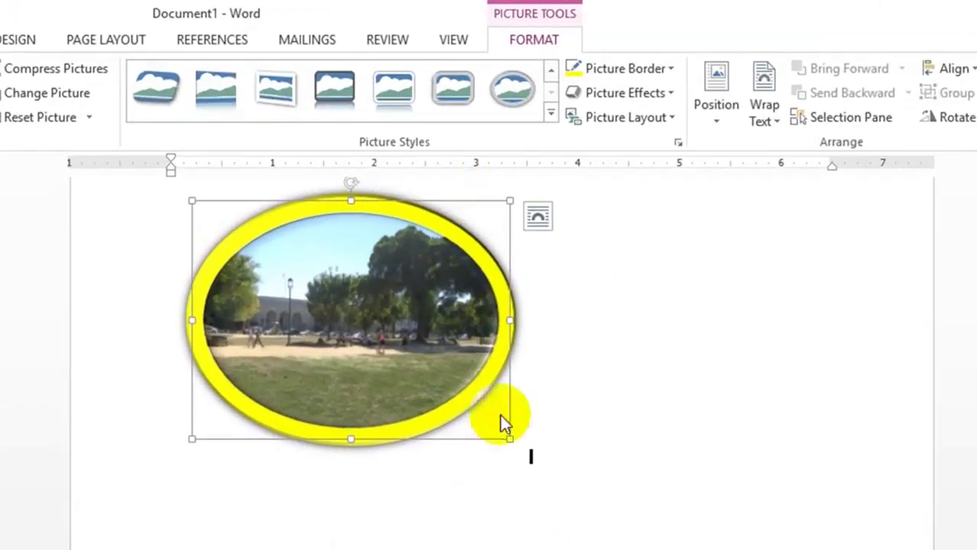
drag(351, 369, 278, 367)
click(333, 368)
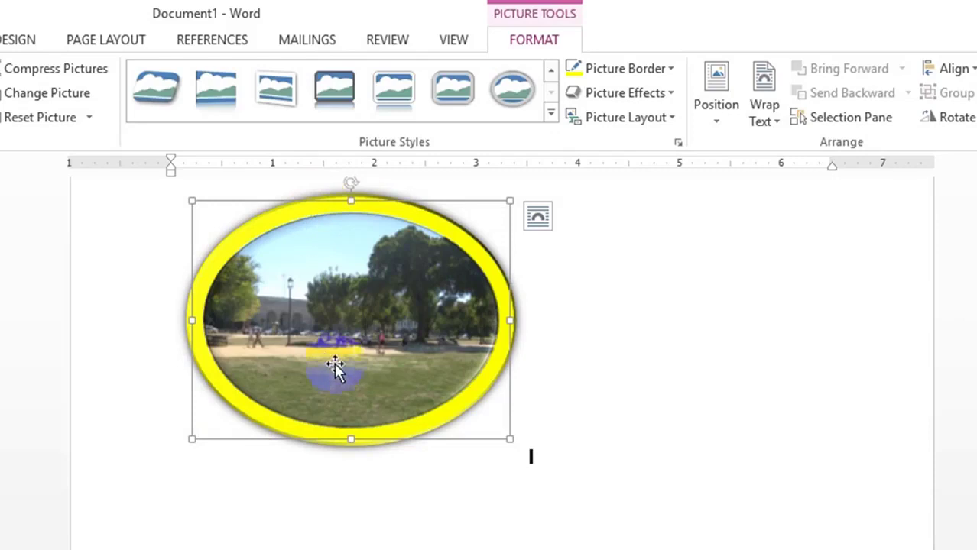
click(315, 409)
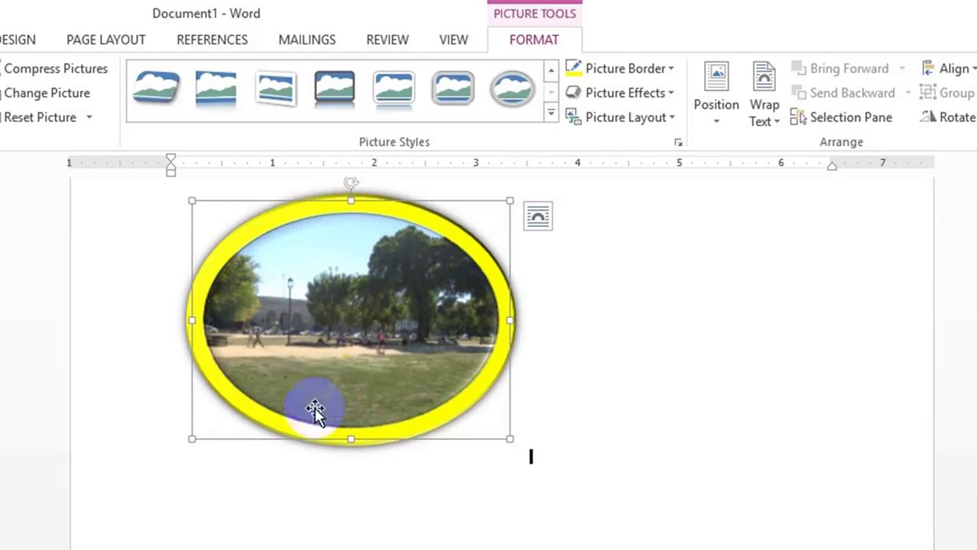
Set the photo to wrap Behind Text and move it toward the page centre.
click(764, 80)
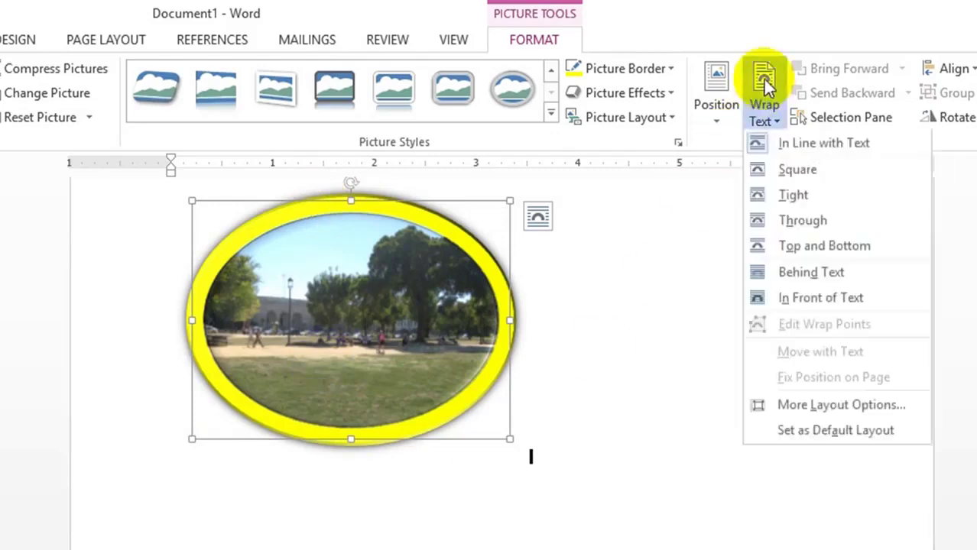
click(804, 279)
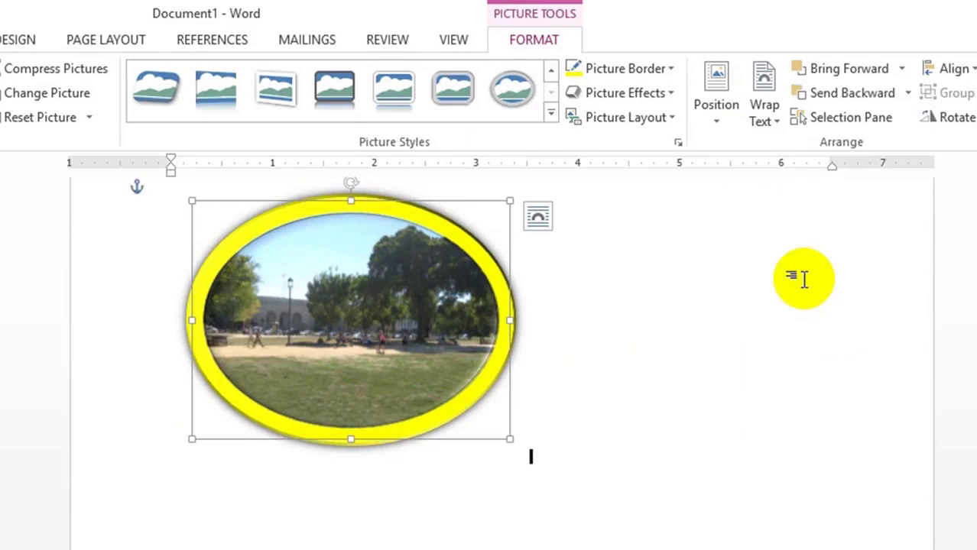
mouse_move(452, 258)
mouse_down()
mouse_move(678, 348)
mouse_move(584, 287)
mouse_up()
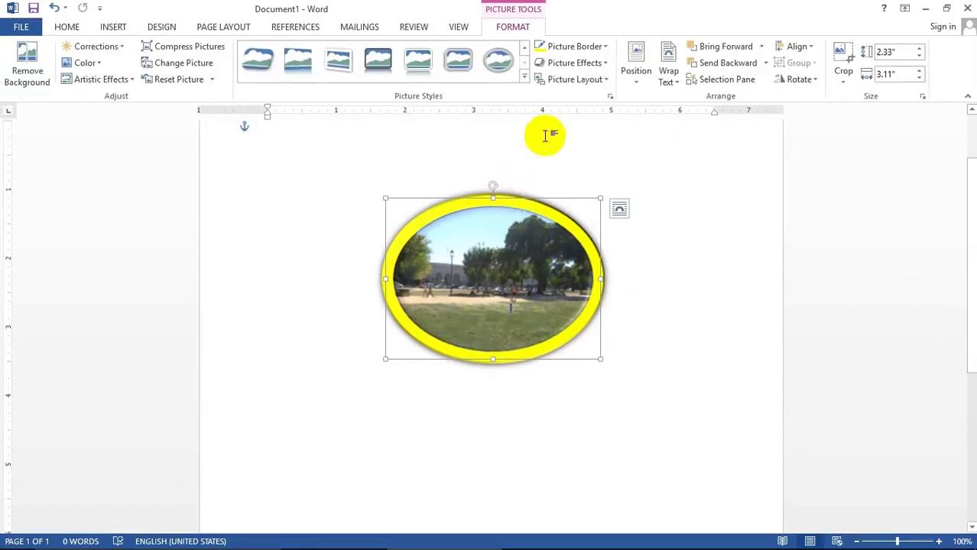
Tilt the oval photo with the second Parallel 3-D Rotation preset.
click(605, 65)
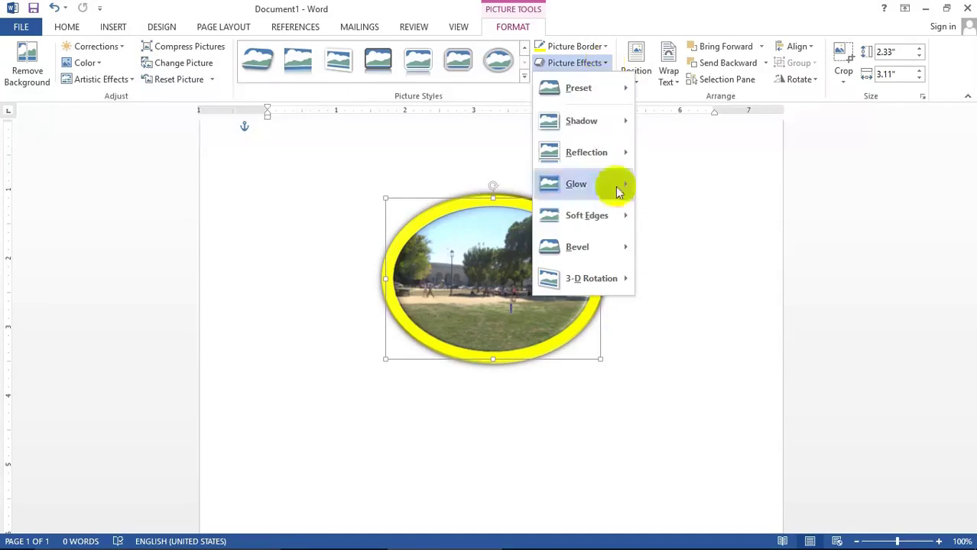
mouse_move(594, 282)
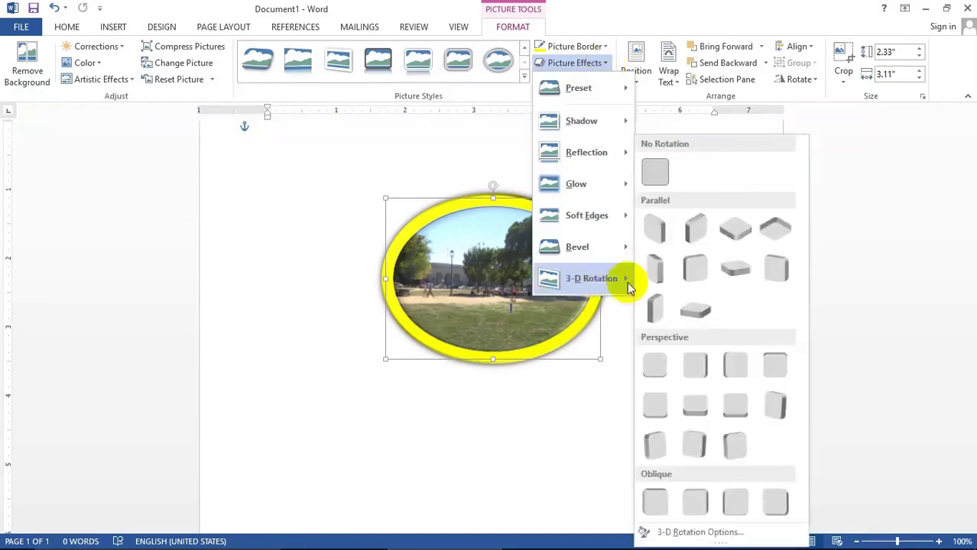
click(700, 231)
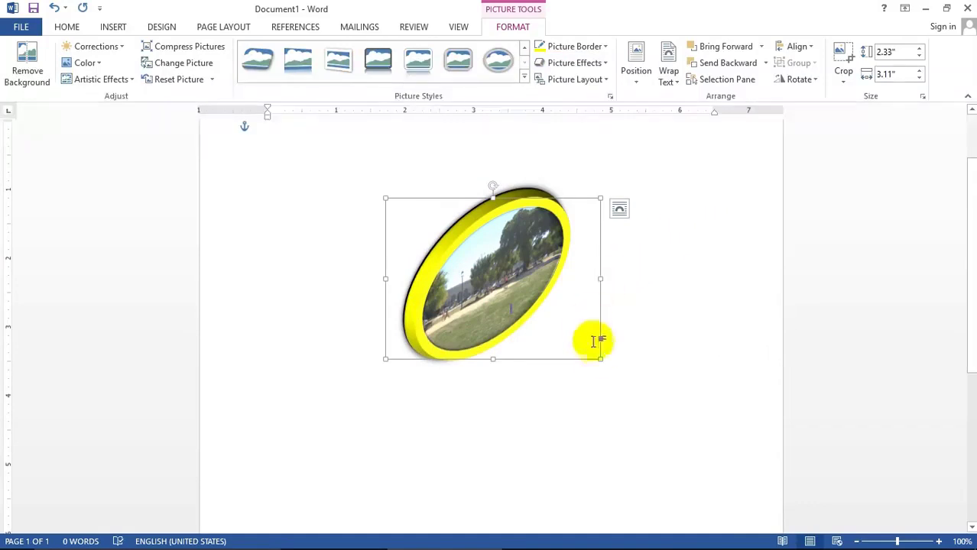
click(523, 275)
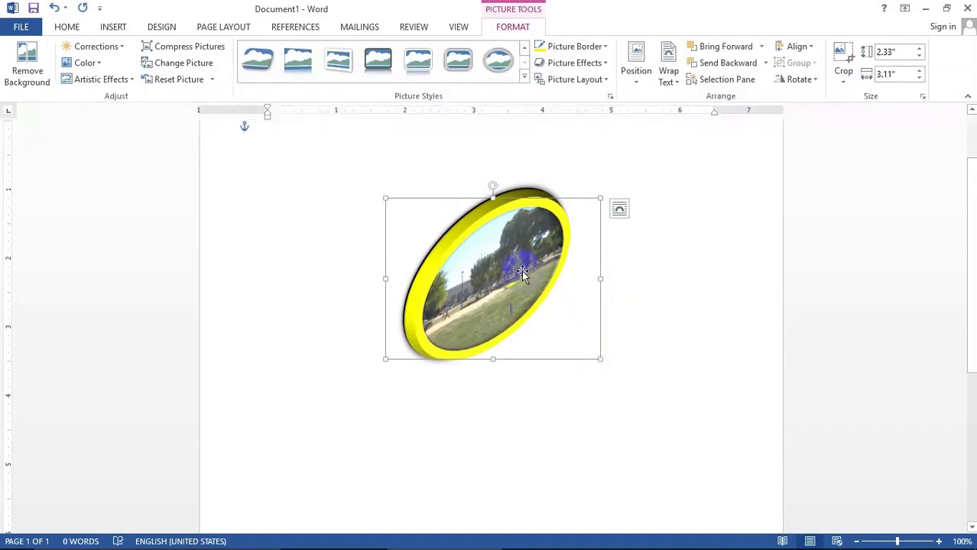
click(550, 279)
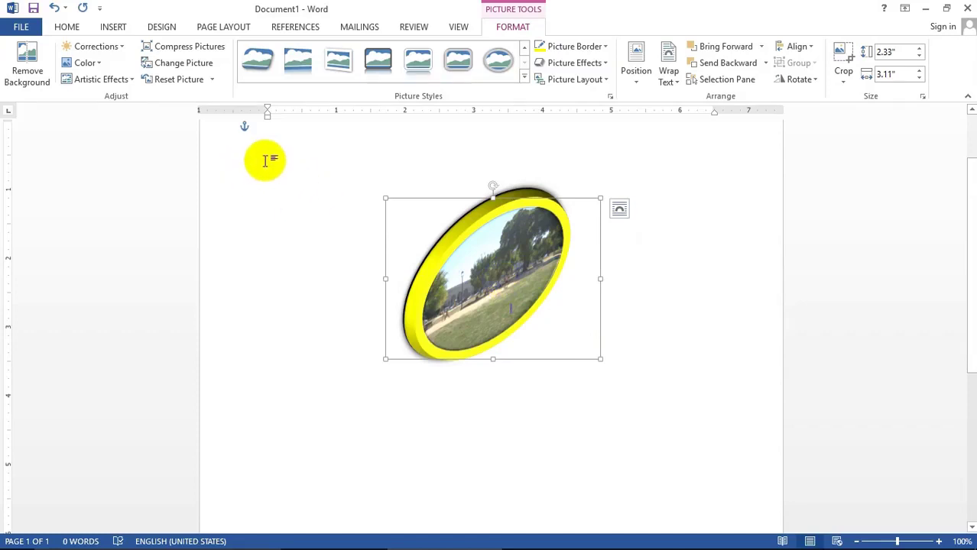
click(265, 161)
Add blank lines at the page top and generate ten sample paragraphs with =rand(10).
key(Return)
key(Return)
key(Return)
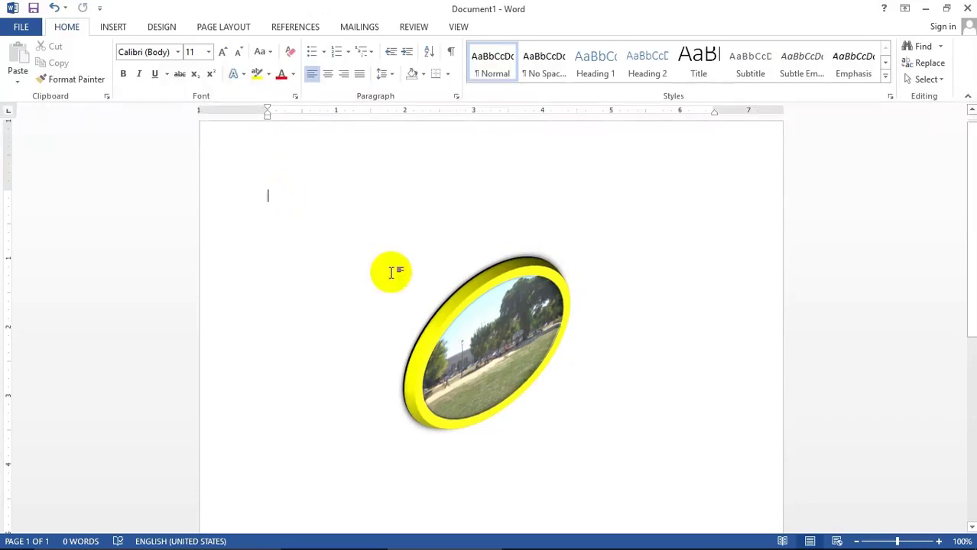
text(=rand(10)
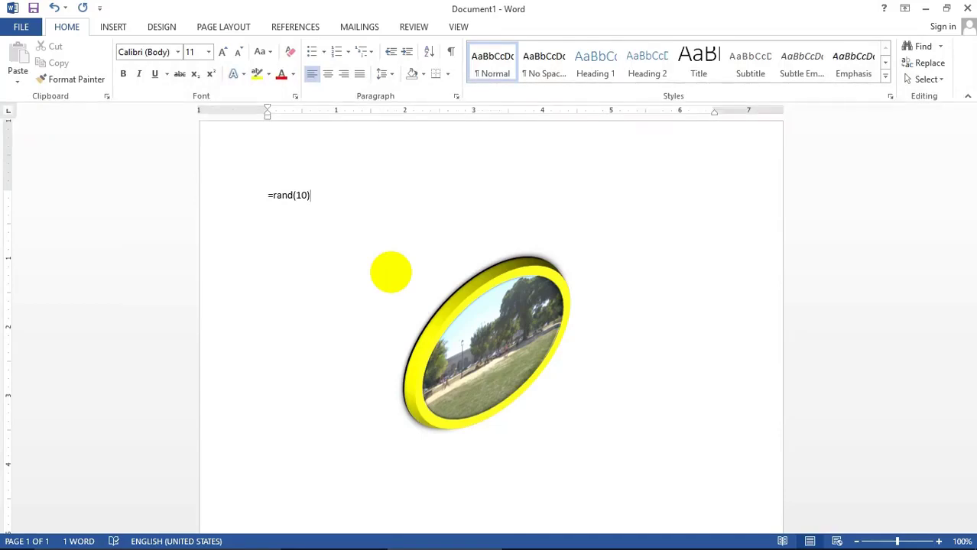
key(Return)
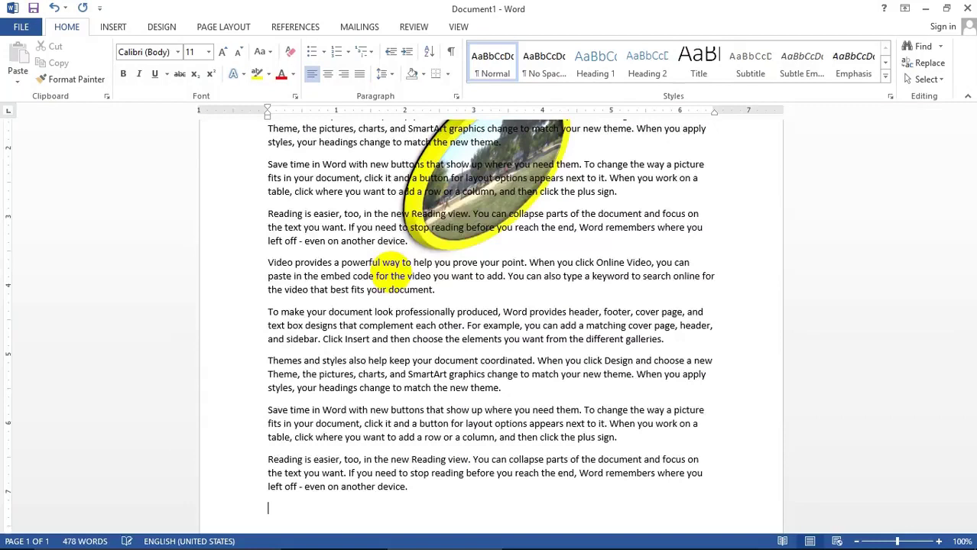
scroll(409, 277, up, 2)
scroll(459, 268, up, 1)
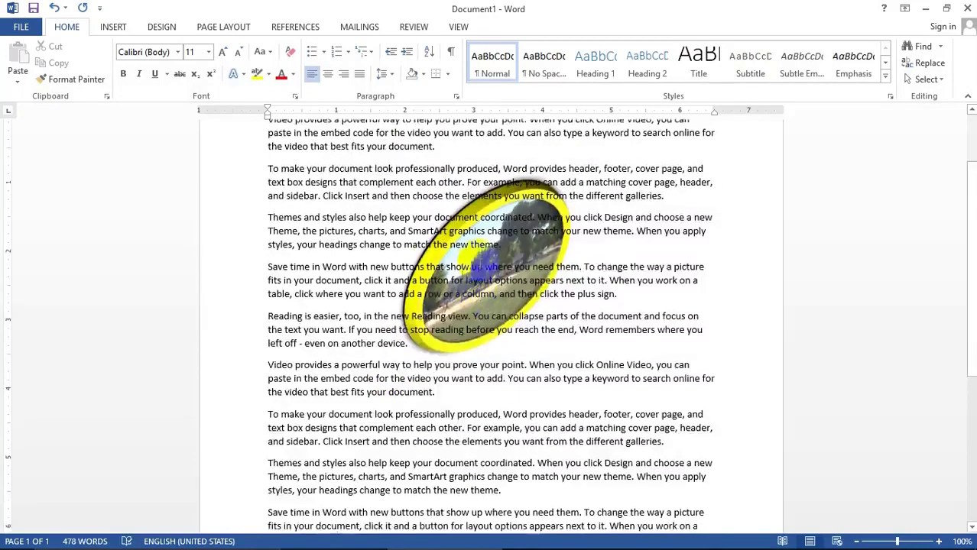
scroll(479, 262, up, 2)
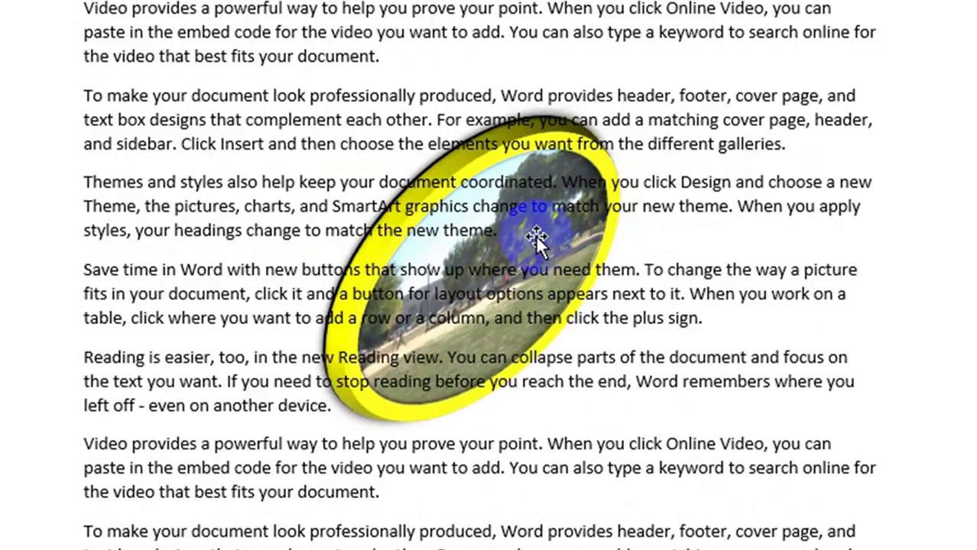
Move the tilted photo down about five lines and back up again.
drag(536, 237, 520, 420)
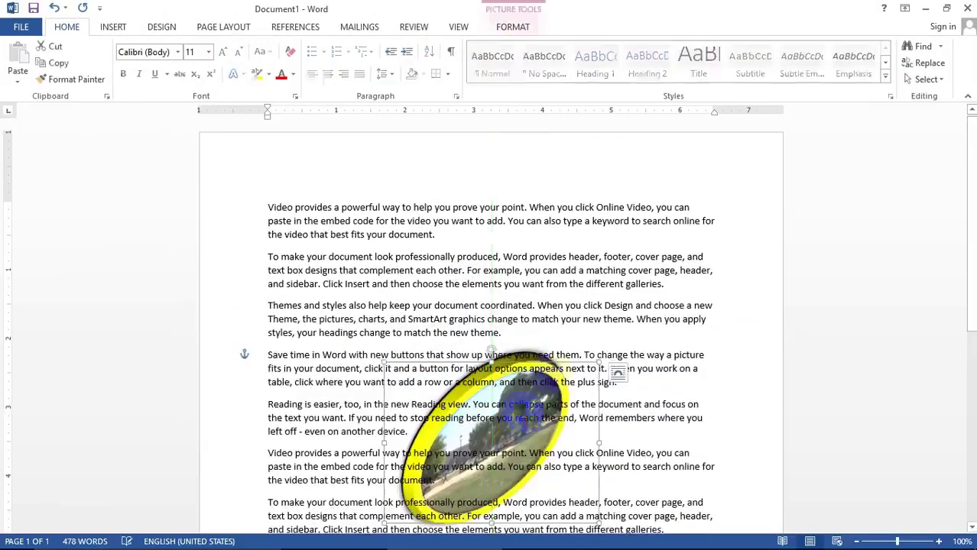
scroll(532, 319, down, 2)
drag(530, 365, 521, 290)
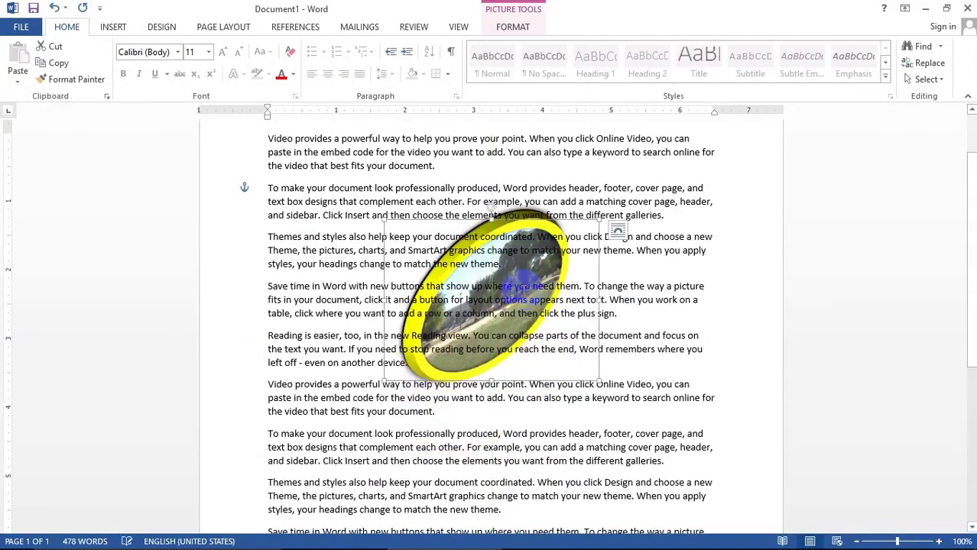
click(513, 28)
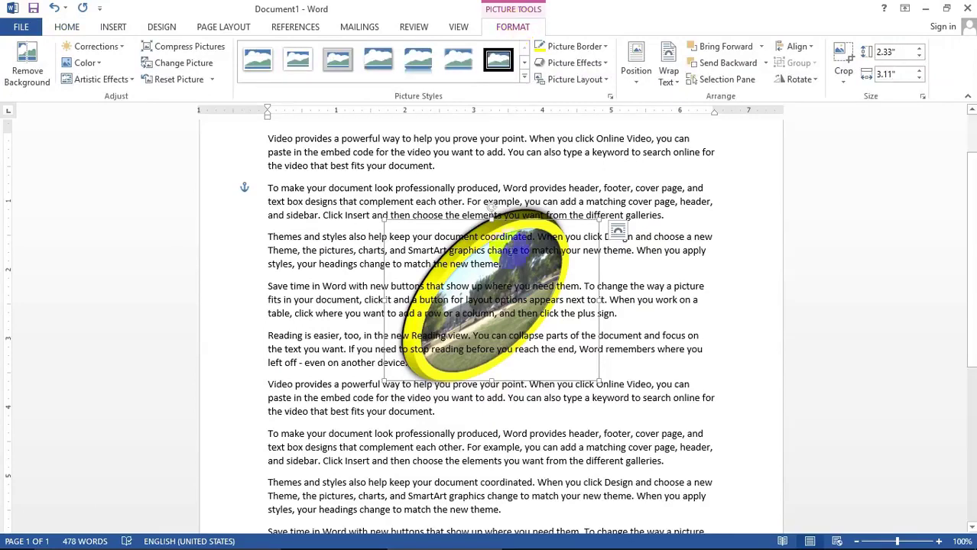
scroll(506, 260, up, 2)
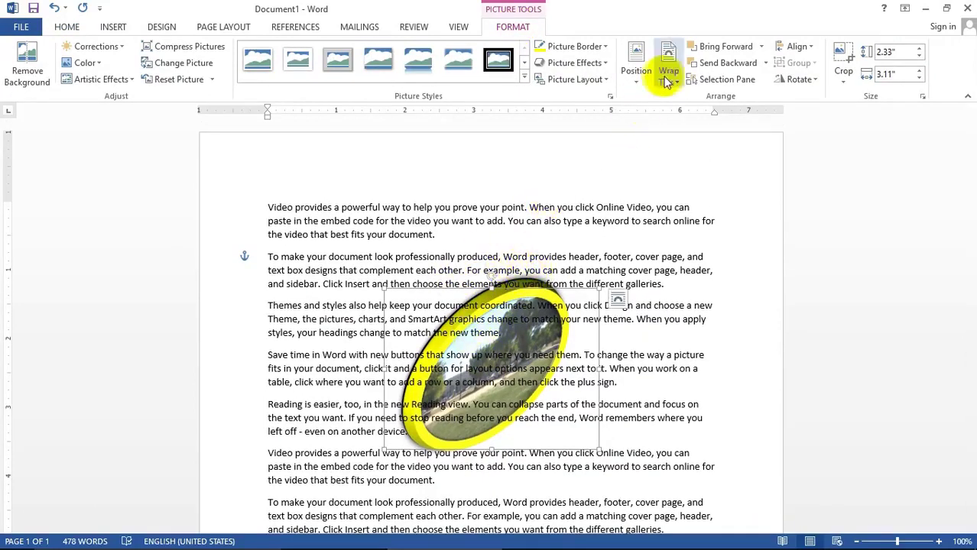
Set the photo's text wrapping to Top and Bottom.
click(668, 81)
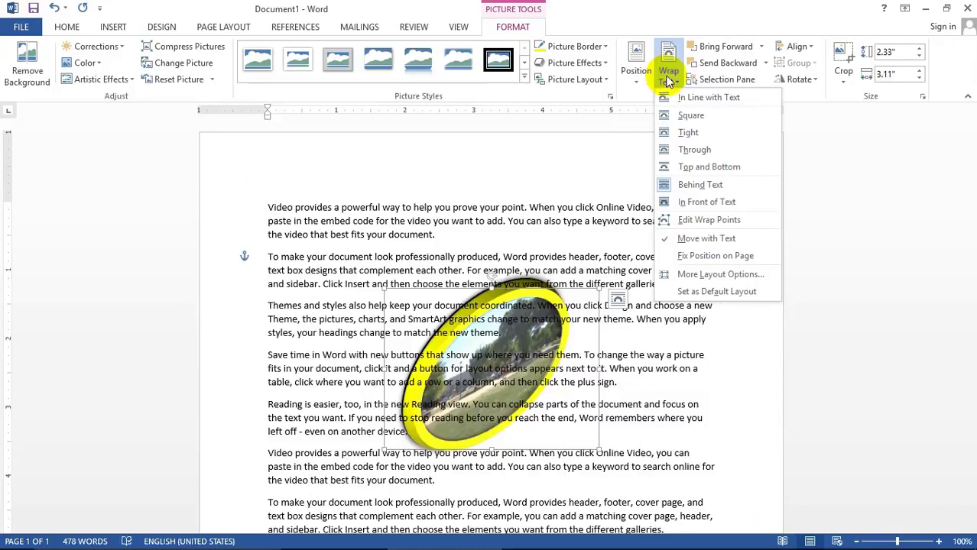
click(691, 166)
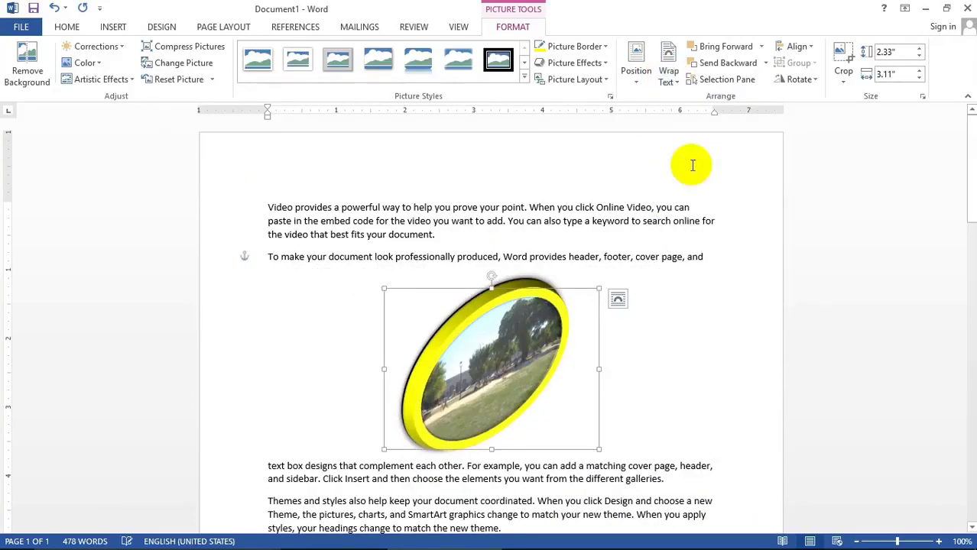
click(515, 343)
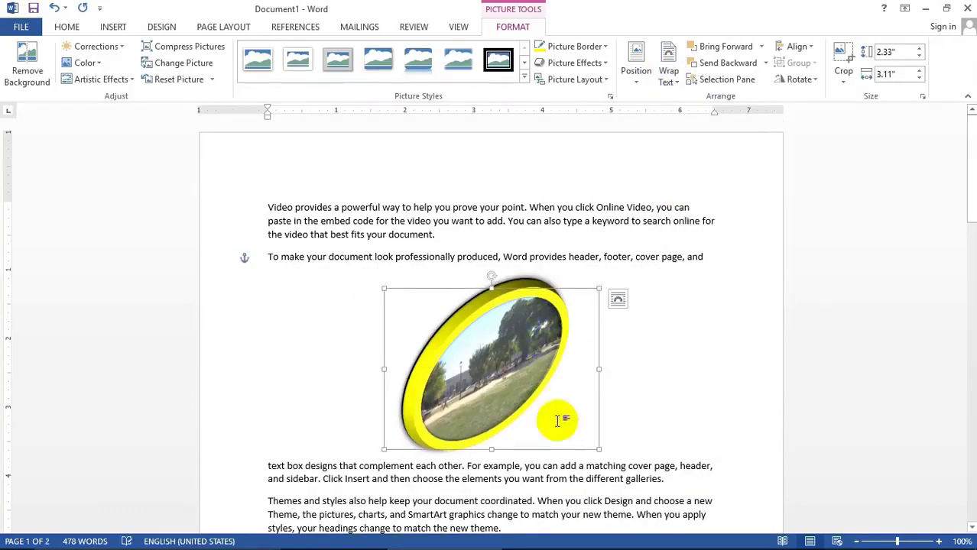
scroll(562, 419, down, 5)
scroll(562, 421, up, 3)
scroll(562, 419, up, 1)
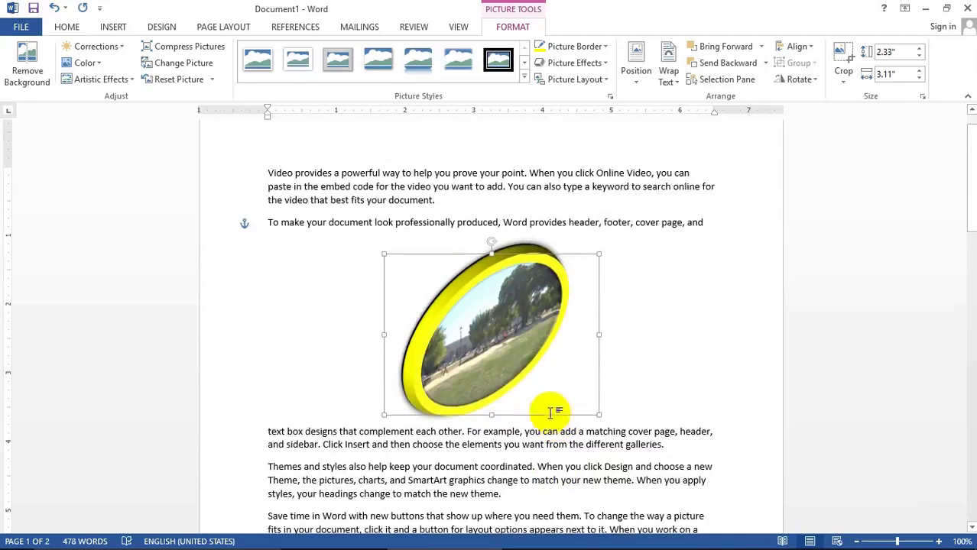
Switch the photo's wrapping to Through and reposition it among the paragraphs.
click(517, 359)
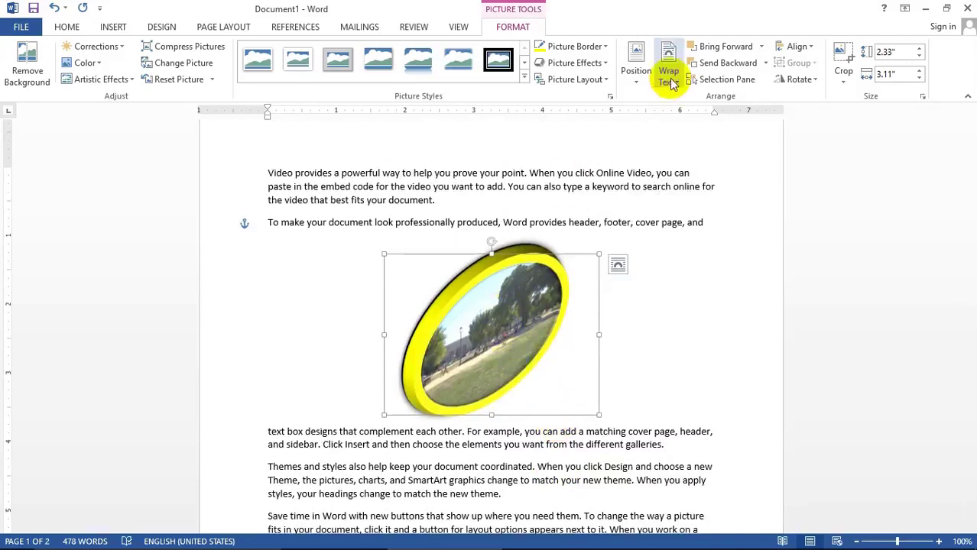
click(669, 80)
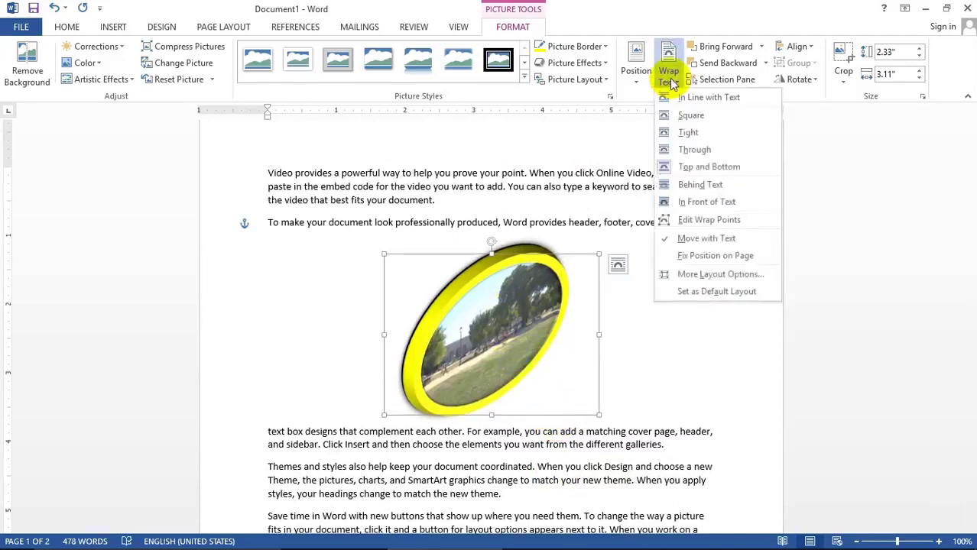
click(693, 149)
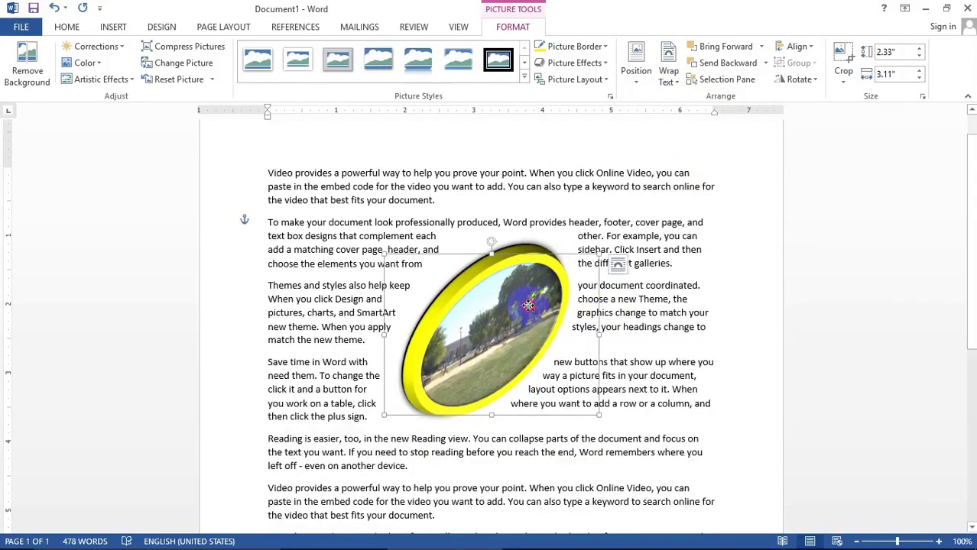
drag(527, 305, 527, 312)
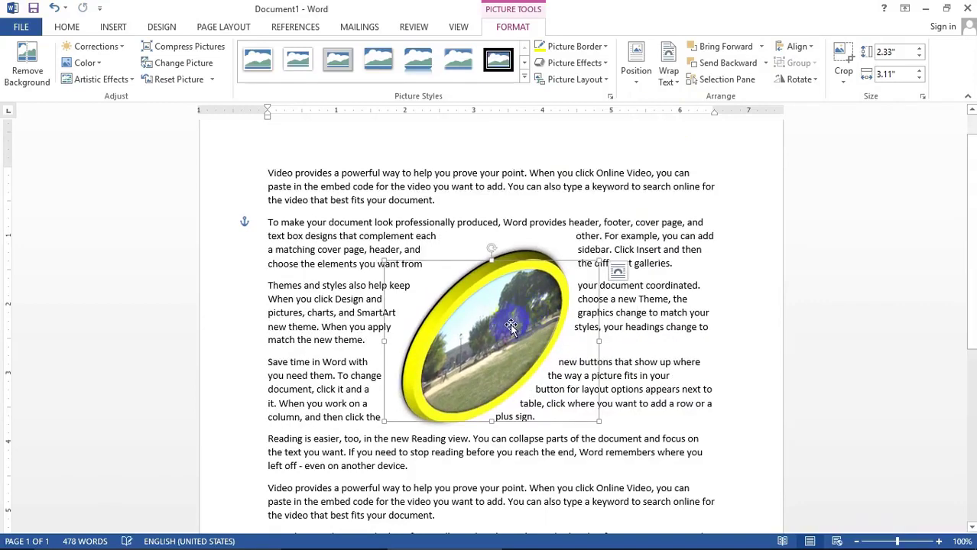
mouse_move(484, 303)
mouse_down()
mouse_move(487, 317)
mouse_move(483, 271)
mouse_move(494, 323)
mouse_up()
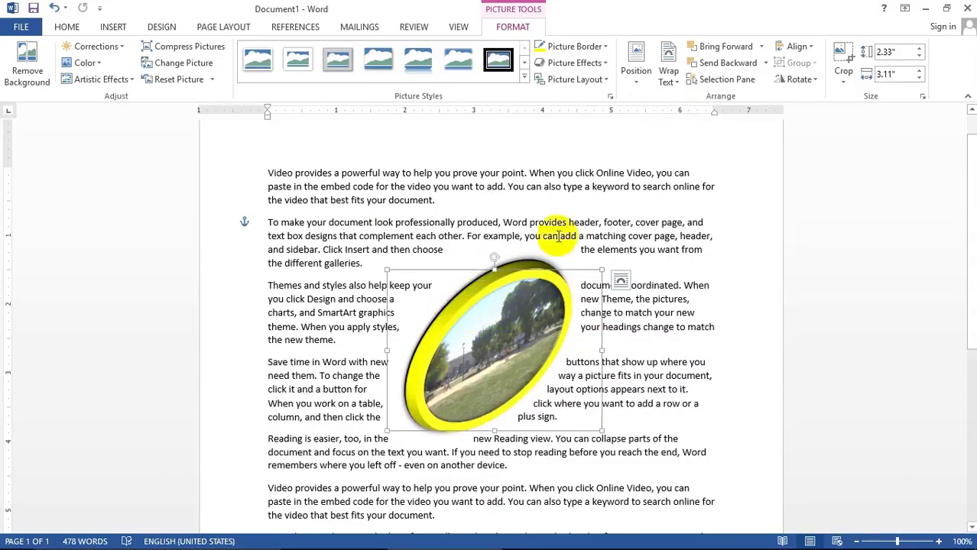
click(670, 76)
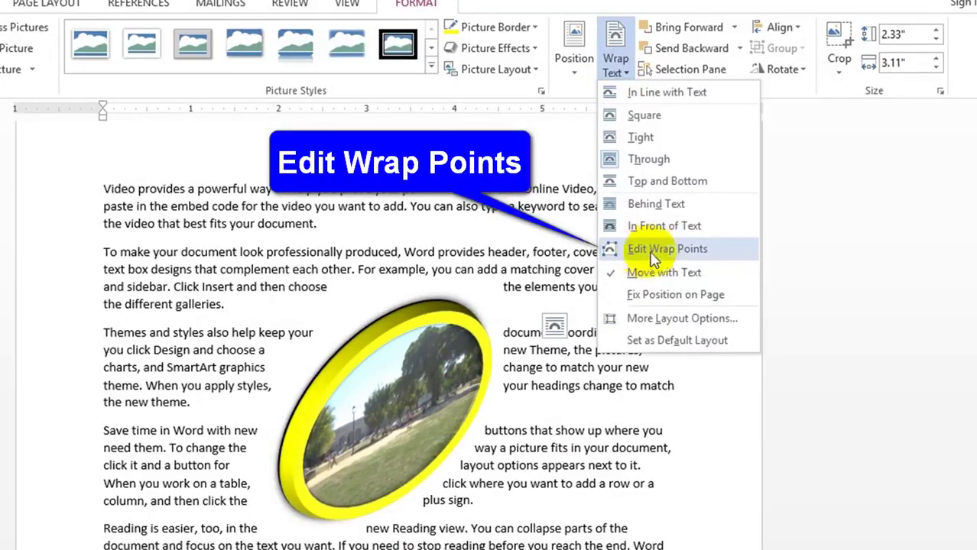
Edit the wrap points to widen the text gap along the photo's right side.
click(654, 254)
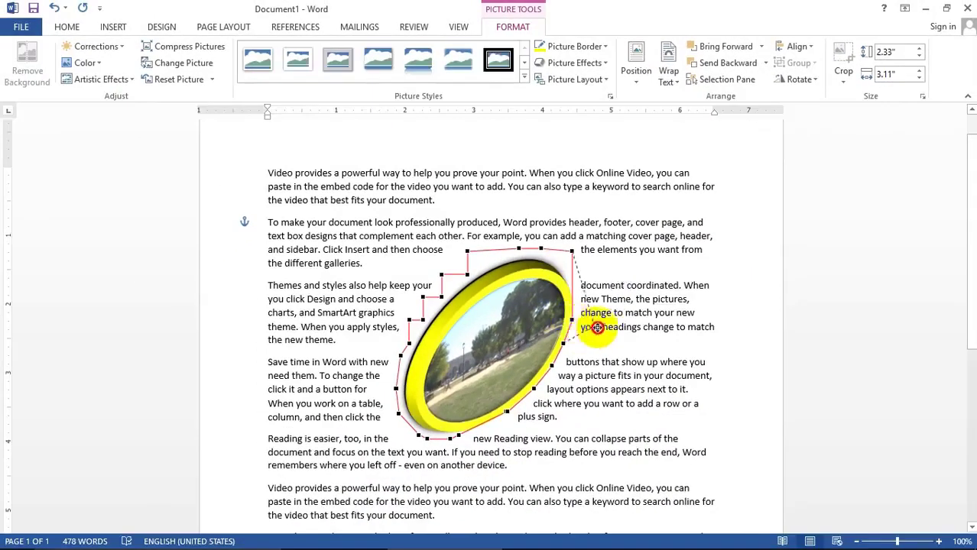
mouse_move(571, 322)
mouse_down()
mouse_move(607, 328)
mouse_move(579, 379)
mouse_up()
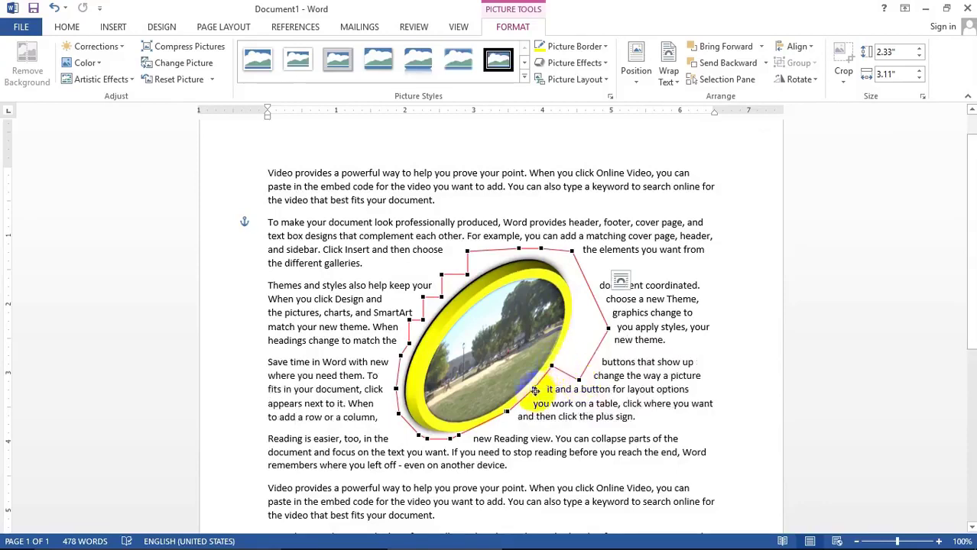
drag(551, 364, 551, 393)
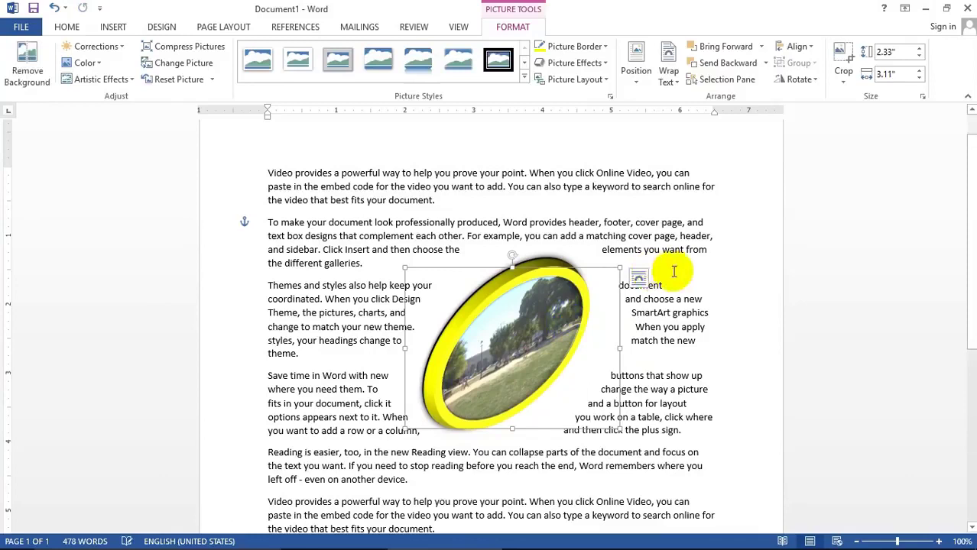
click(673, 271)
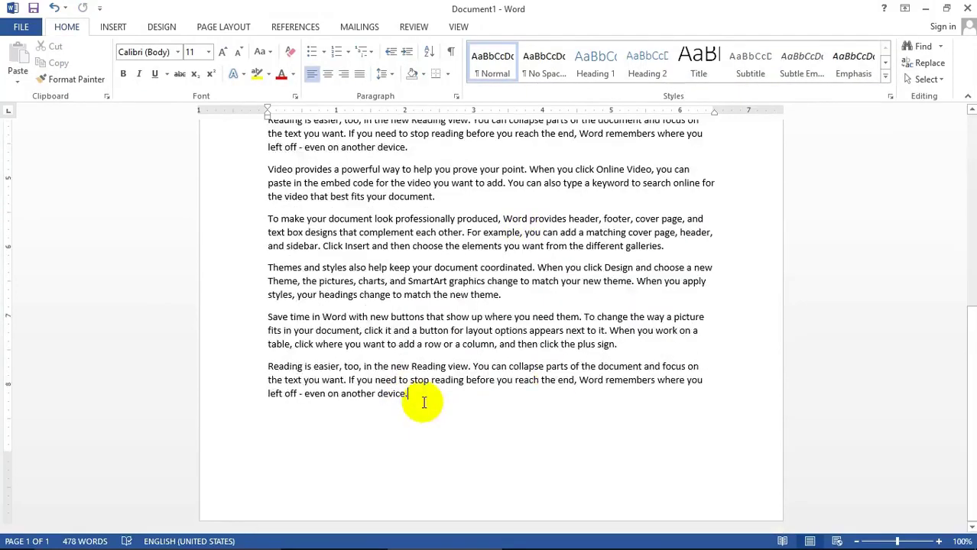
Insert a page break to start a second page.
key(ctrl+Return)
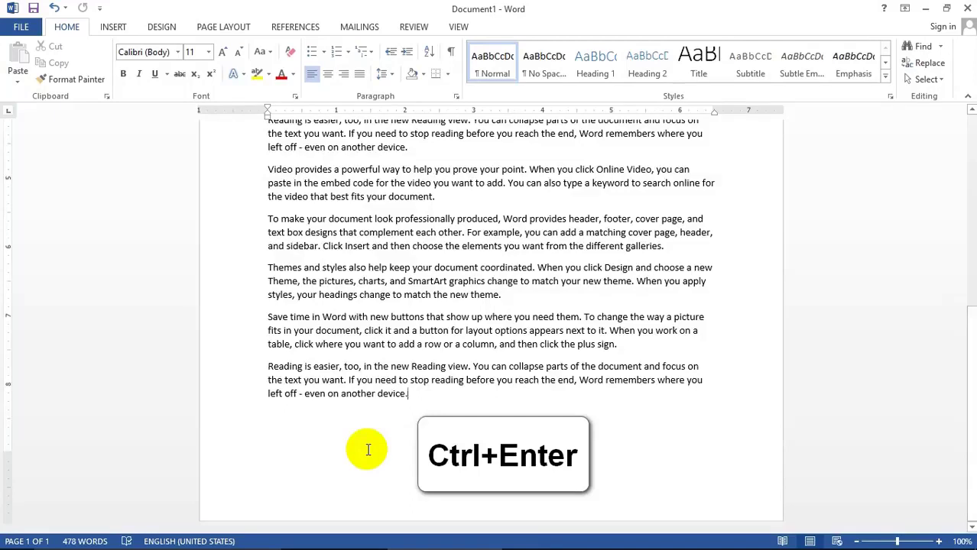
scroll(367, 450, down, 1)
scroll(368, 450, down, 2)
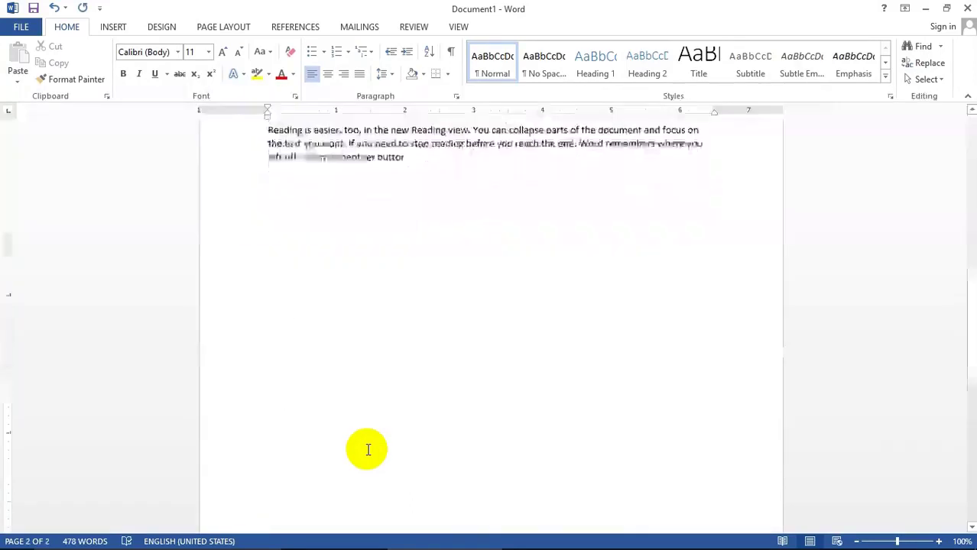
scroll(373, 450, down, 2)
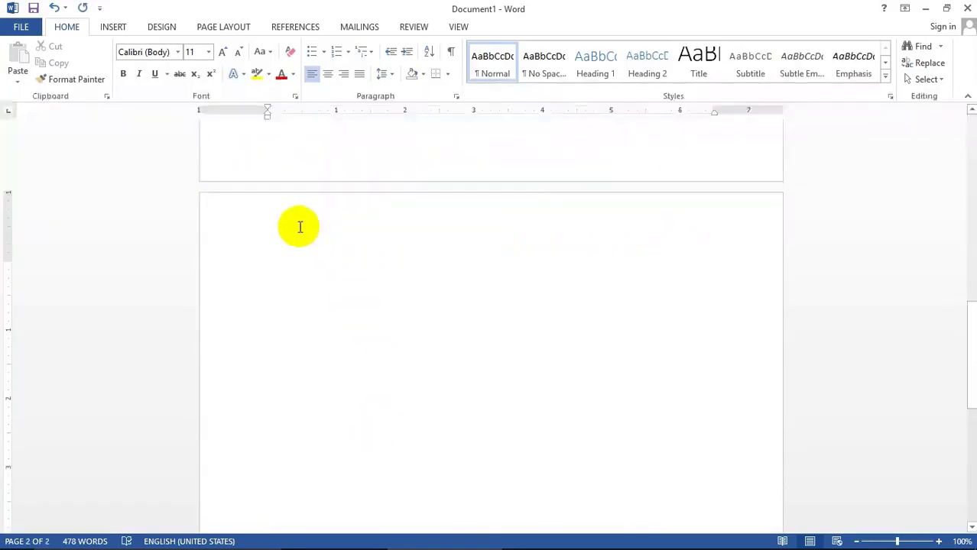
Insert the photo of the monk at a laptop onto page two.
click(113, 29)
click(131, 57)
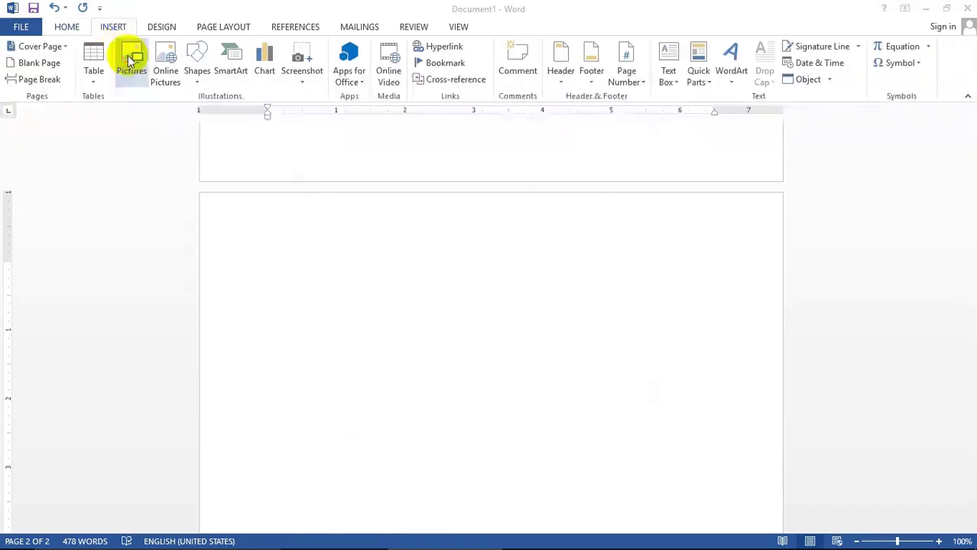
click(430, 202)
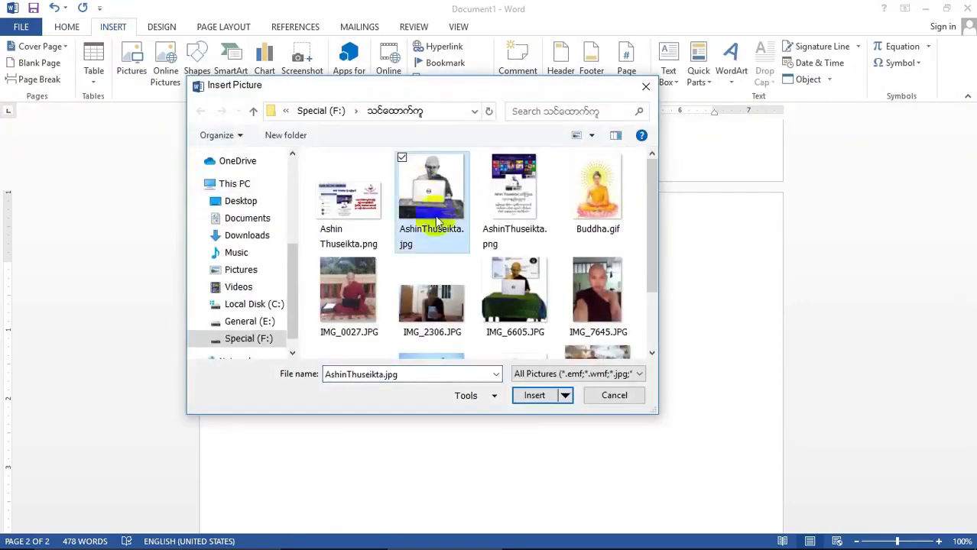
click(534, 398)
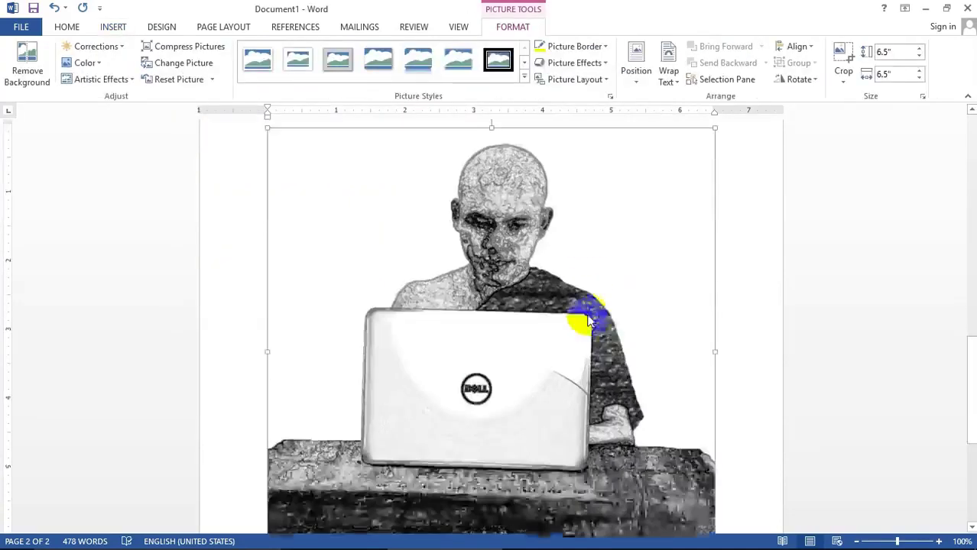
Resize the monk photo to 4.35 inches, set it Behind Text, and move it lower-right.
scroll(589, 321, down, 1)
scroll(588, 321, down, 2)
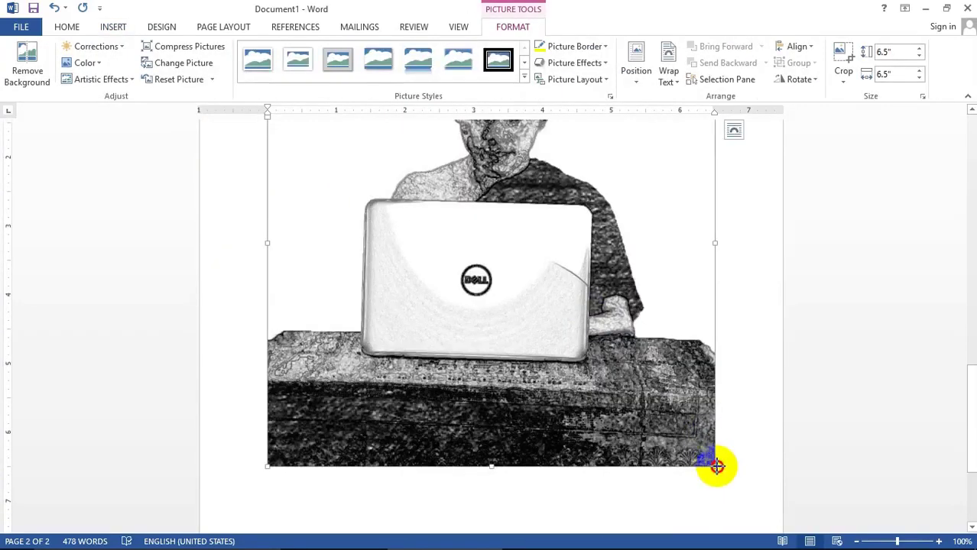
drag(716, 466, 569, 315)
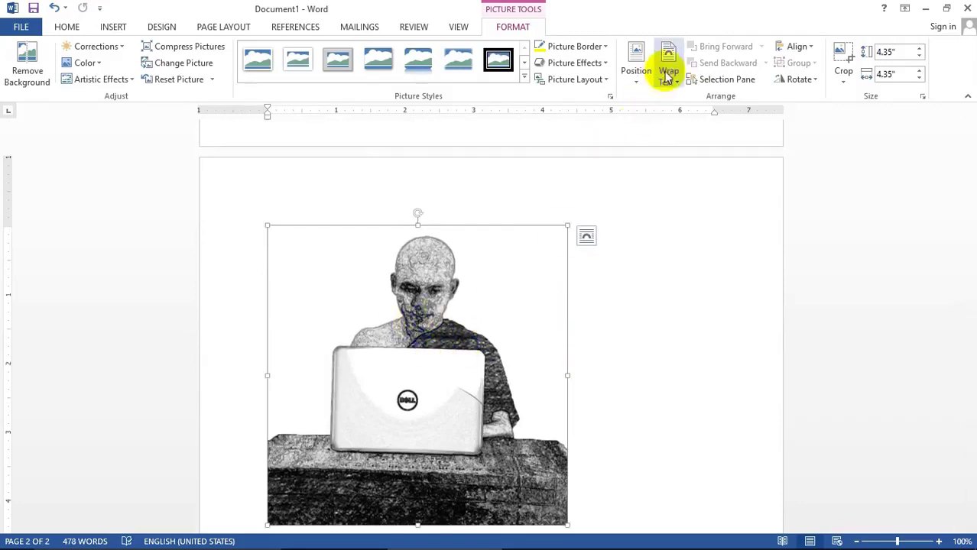
click(668, 71)
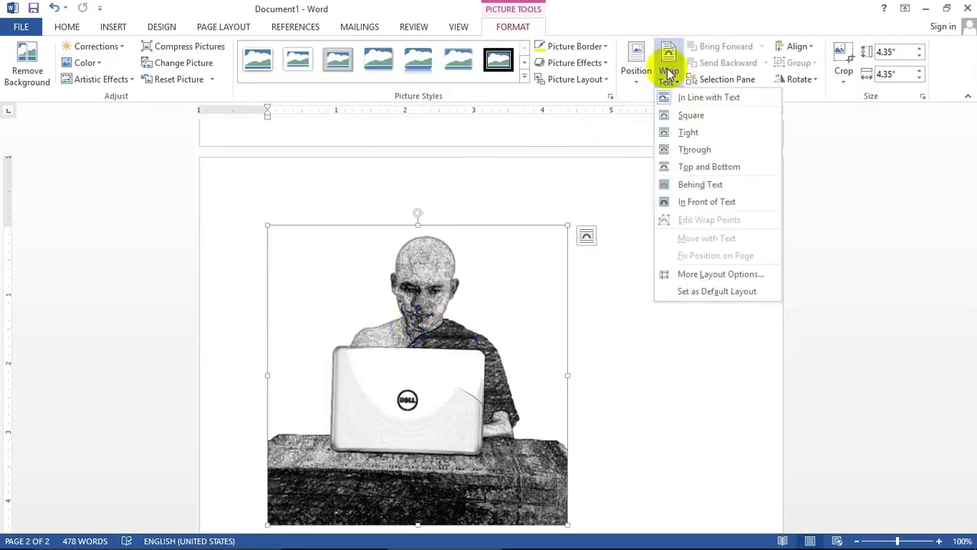
click(692, 184)
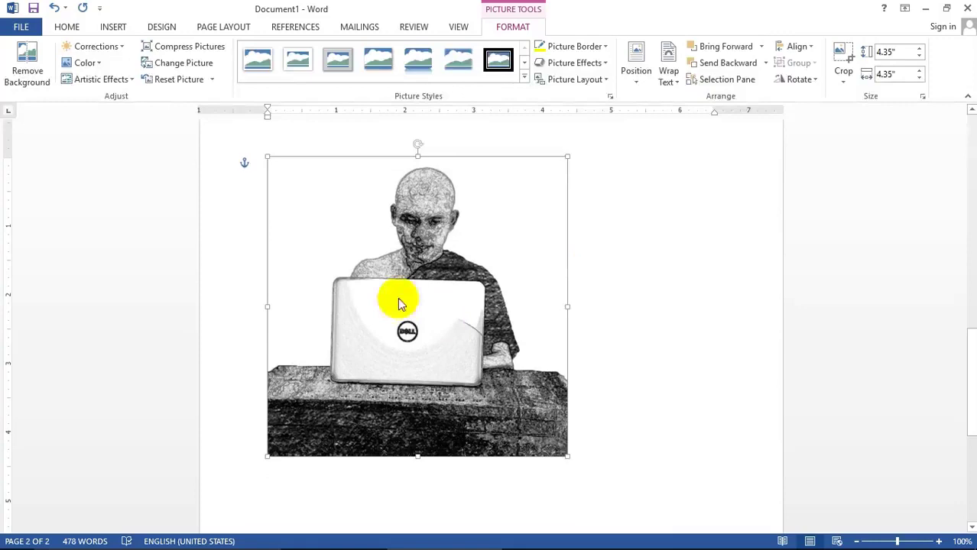
drag(412, 293, 476, 410)
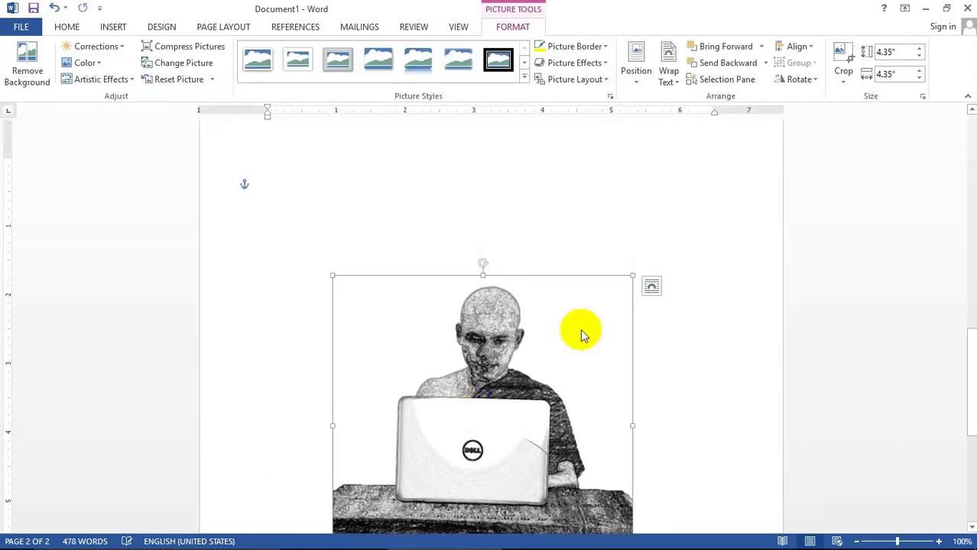
click(111, 29)
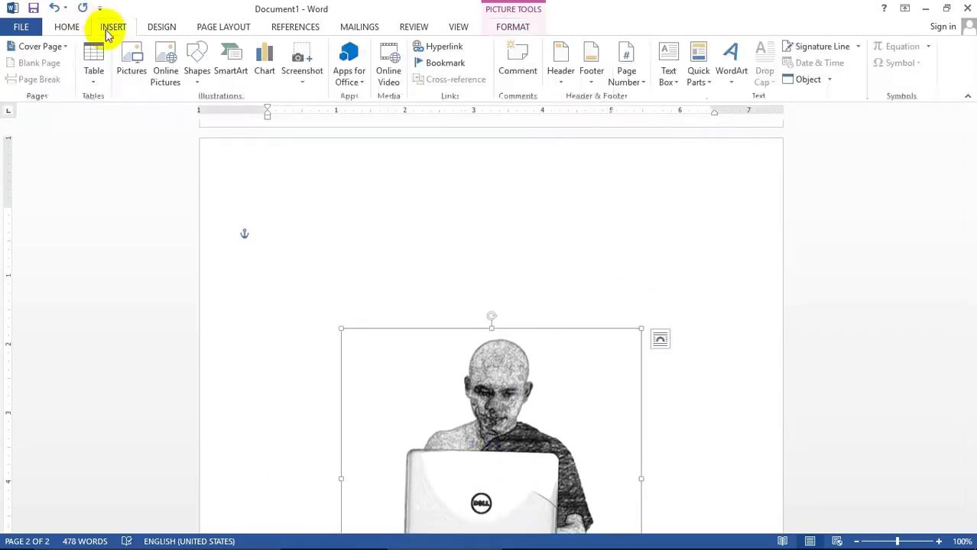
Draw a ribbon banner across the top of page two and start typing WTYT in it.
click(198, 52)
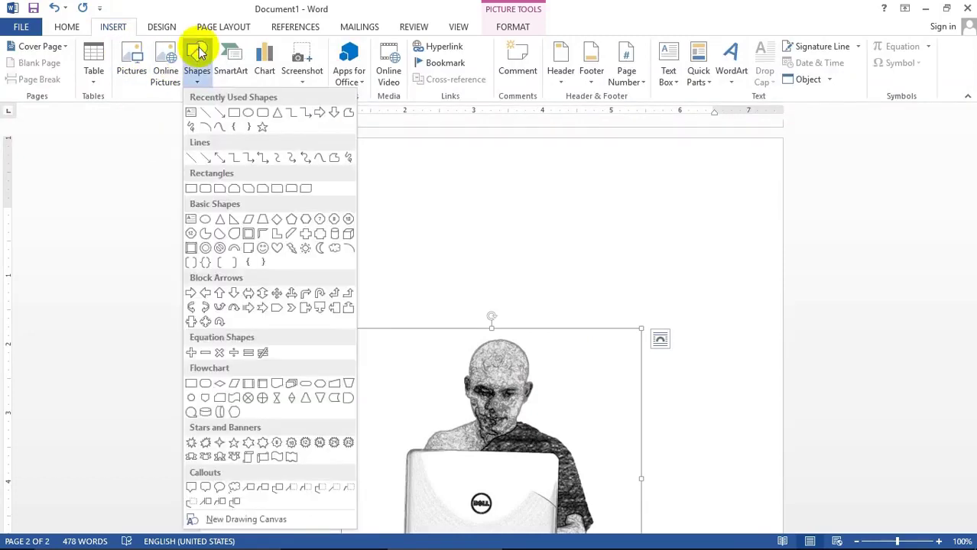
click(197, 457)
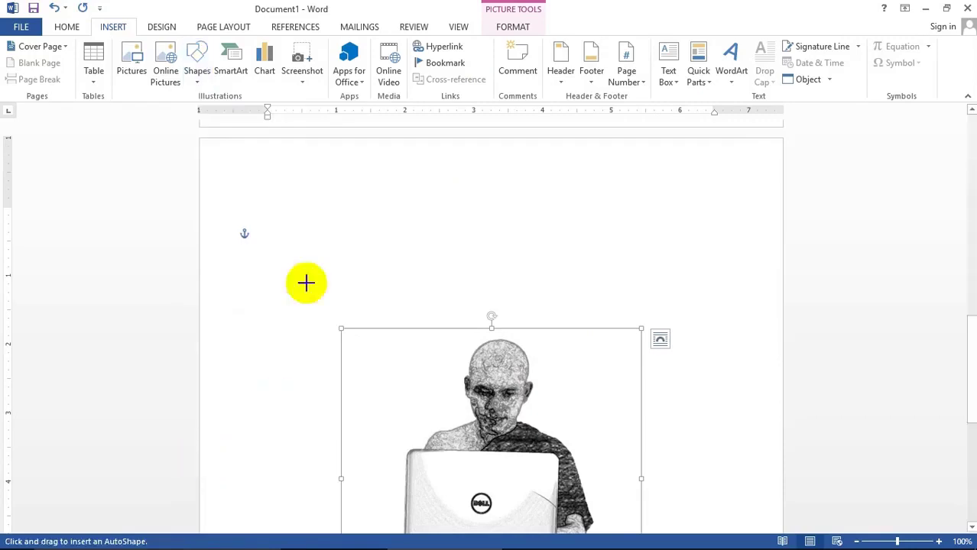
drag(311, 163, 709, 249)
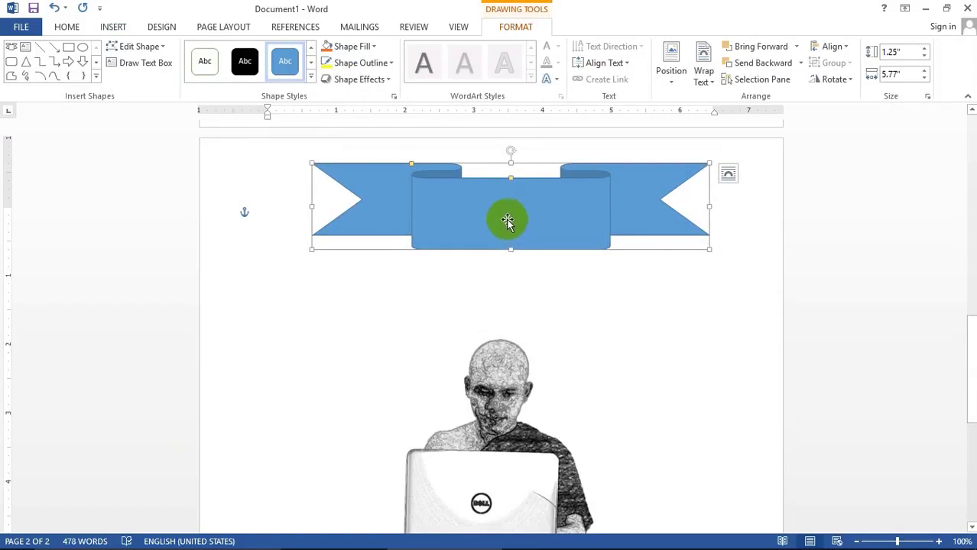
click(500, 215)
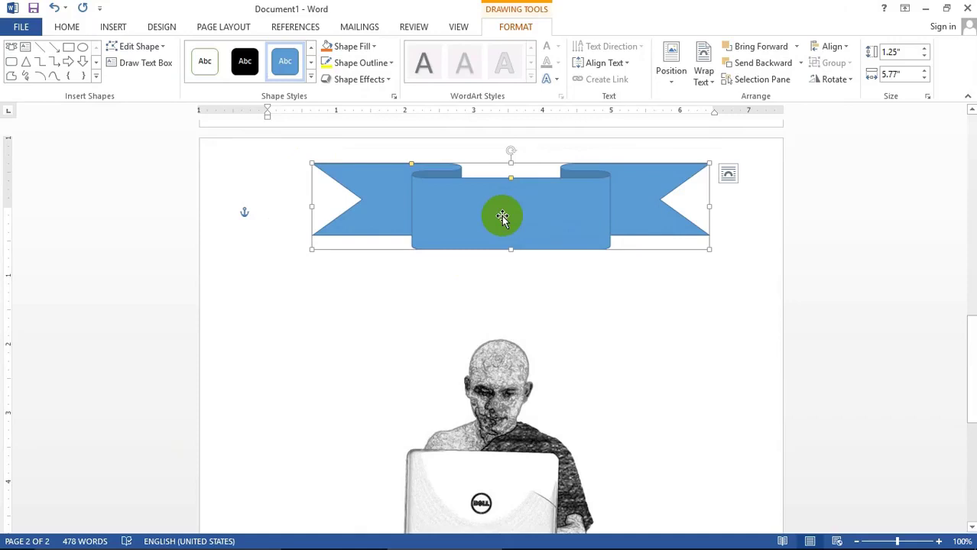
text(w)
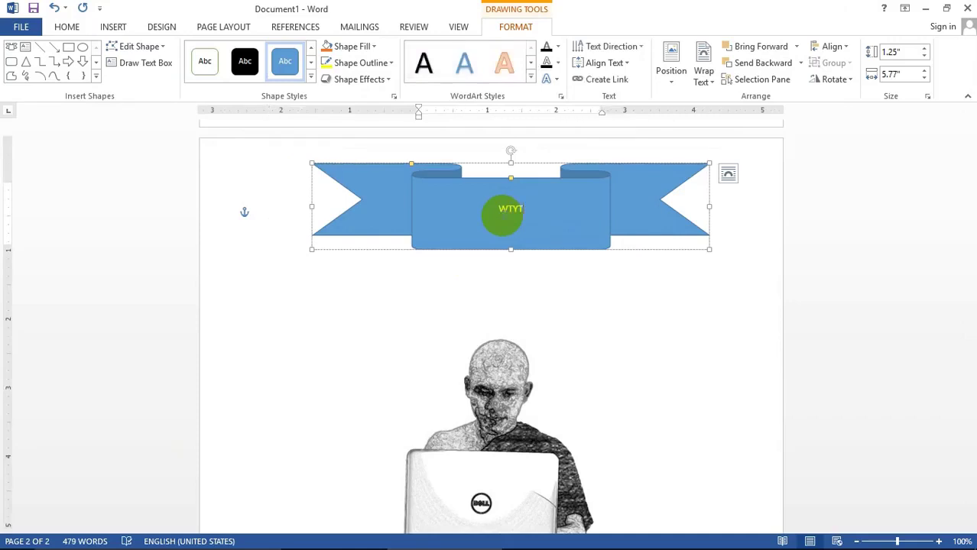
Make the banner's WTYT text 36 pt in Standard red.
click(511, 218)
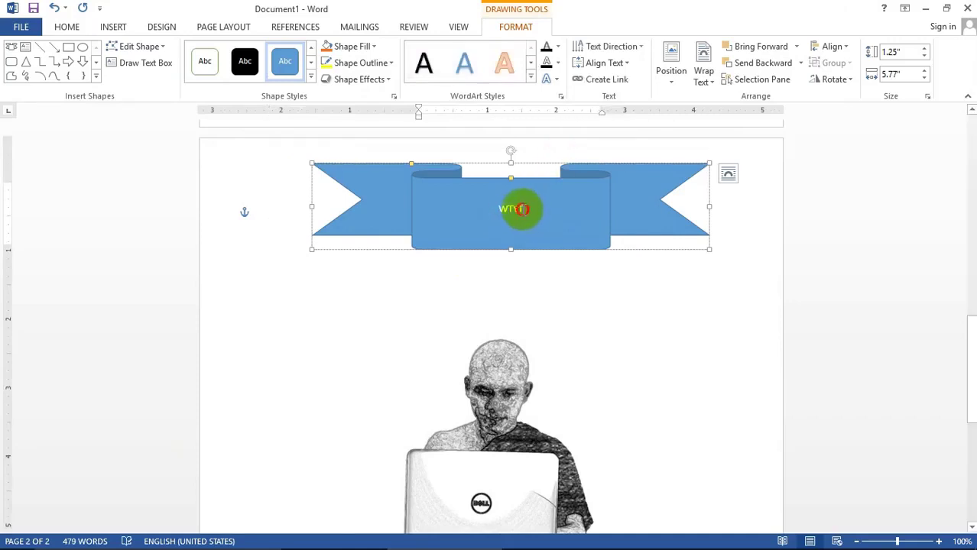
drag(522, 209, 497, 211)
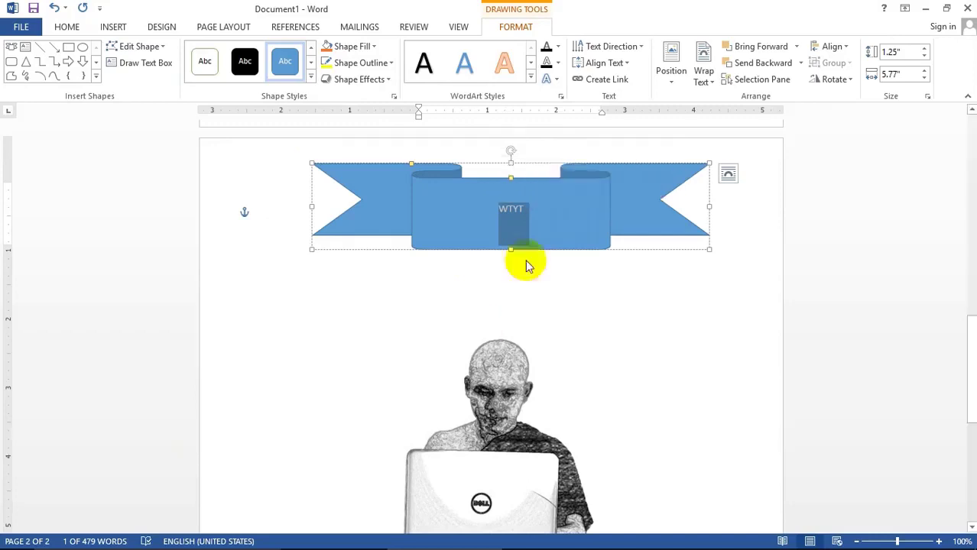
click(495, 214)
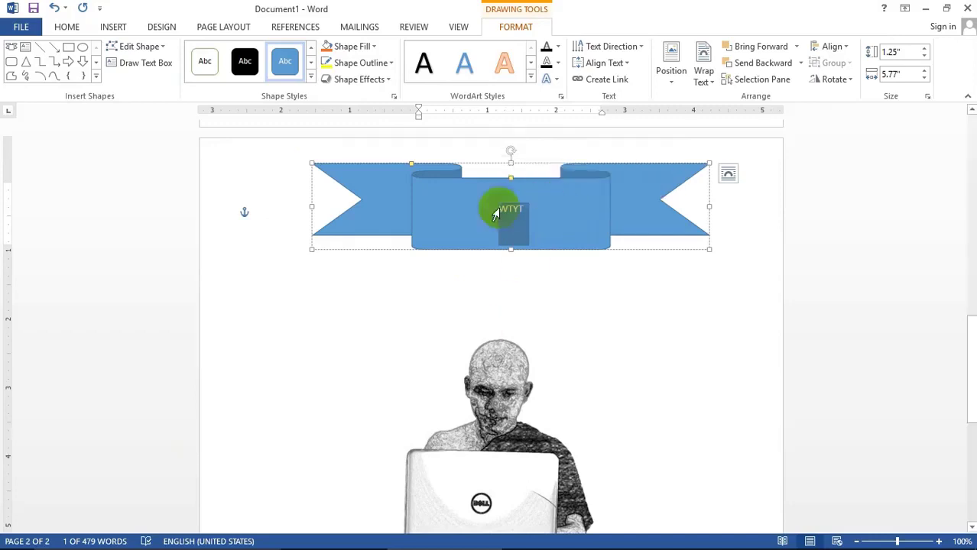
click(65, 27)
click(209, 52)
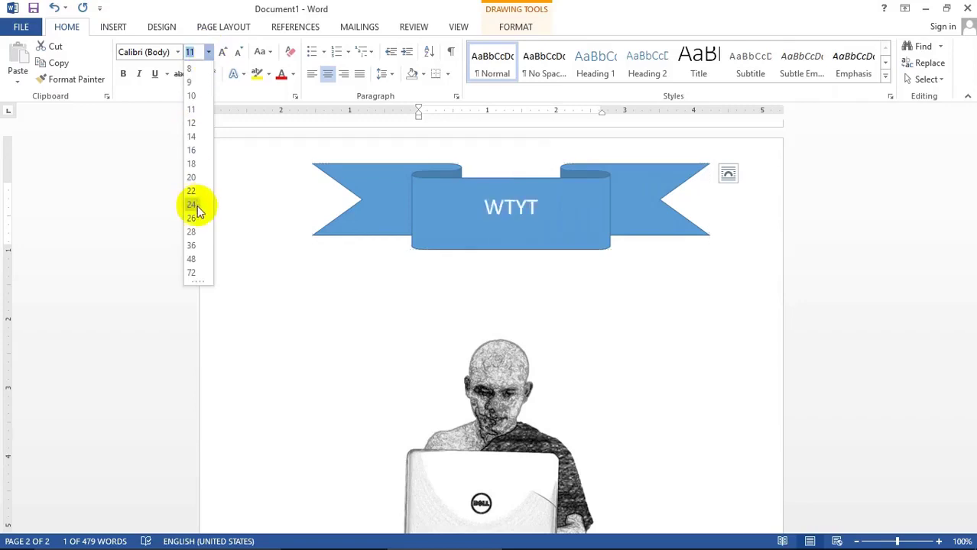
click(199, 246)
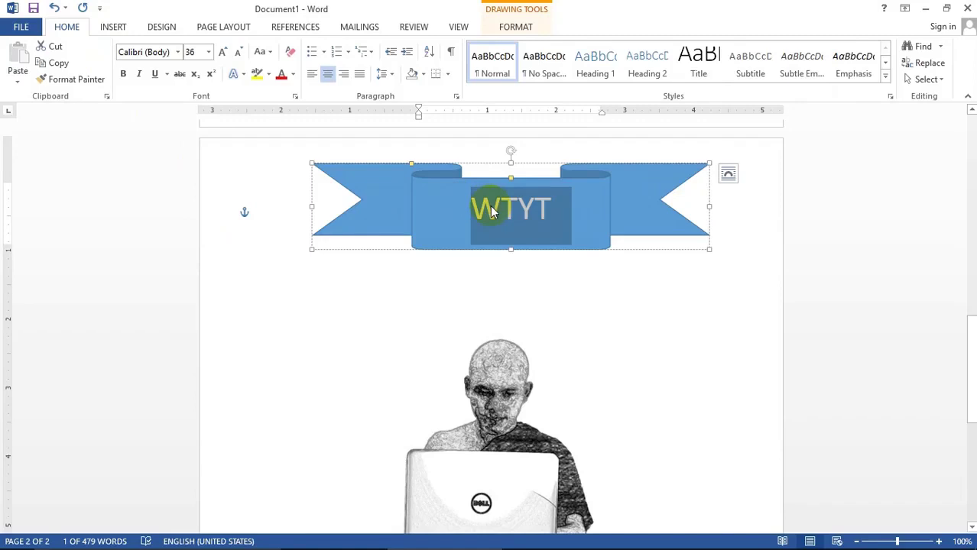
click(292, 74)
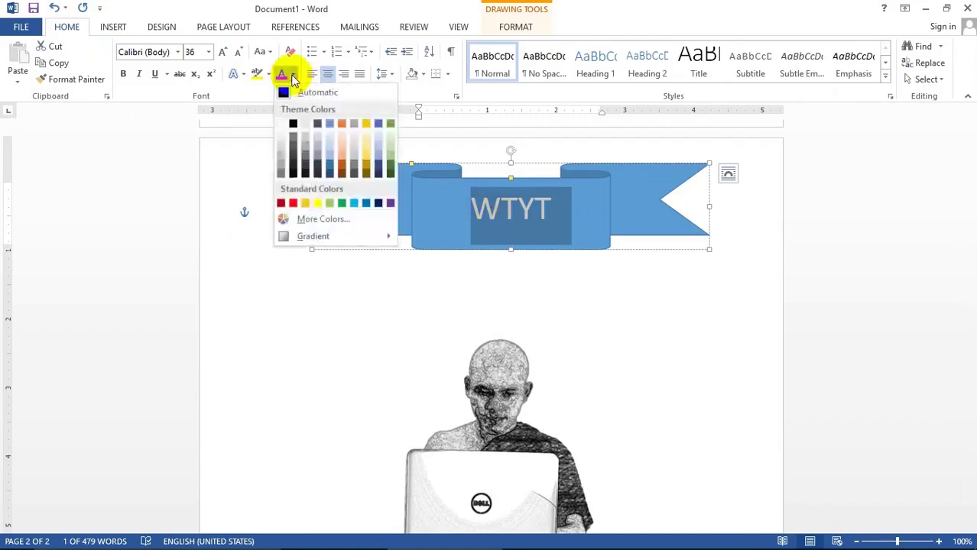
click(293, 203)
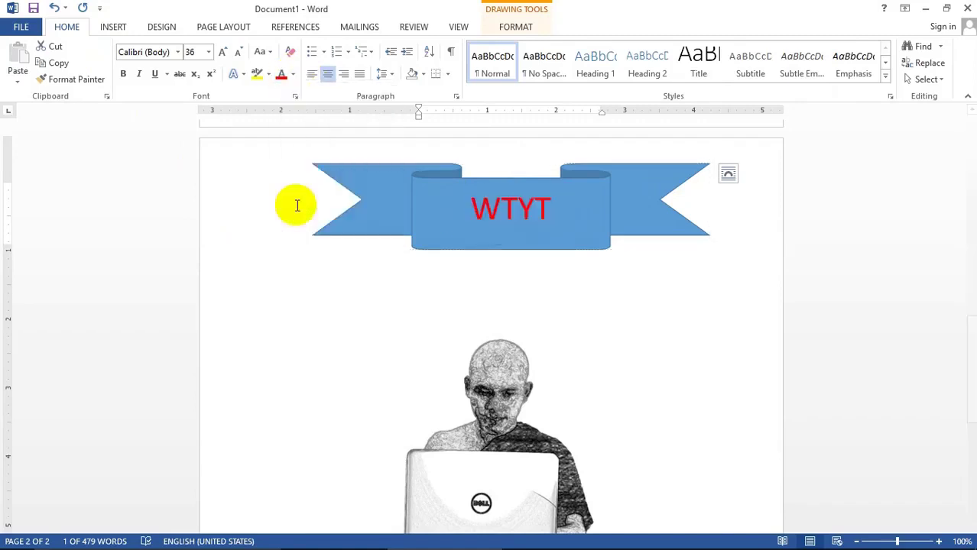
click(549, 211)
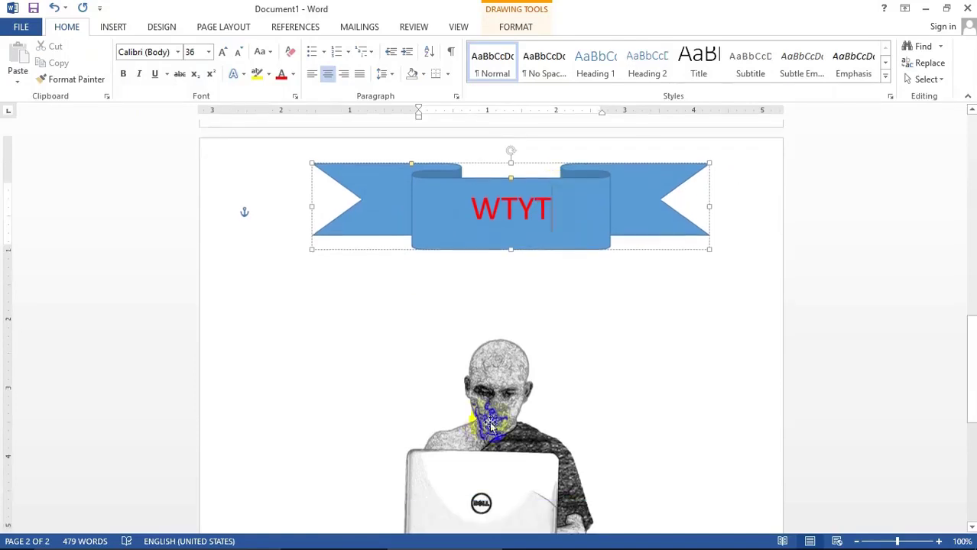
Line the monk photo up under the banner and toggle Bring Forward and Send Backward between them.
drag(506, 397, 507, 272)
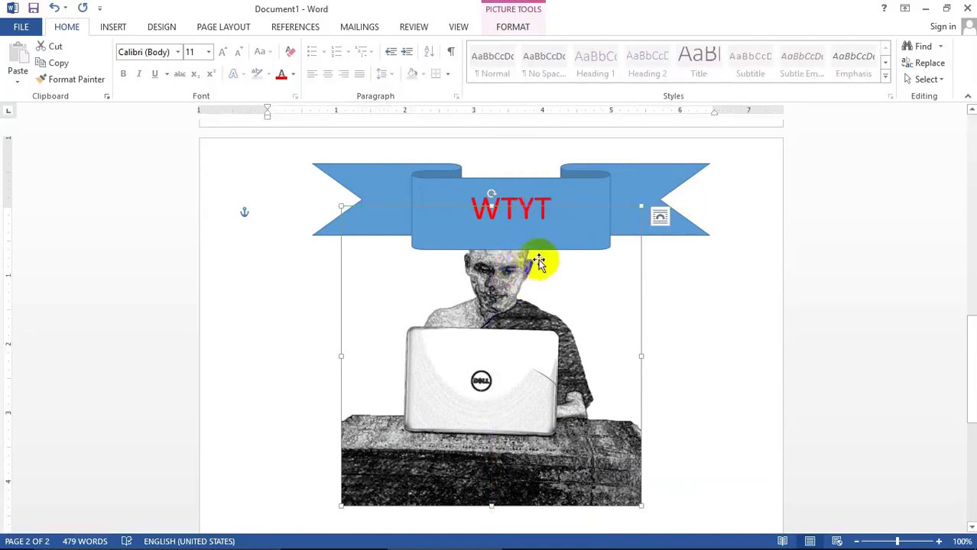
drag(493, 248, 494, 291)
click(506, 28)
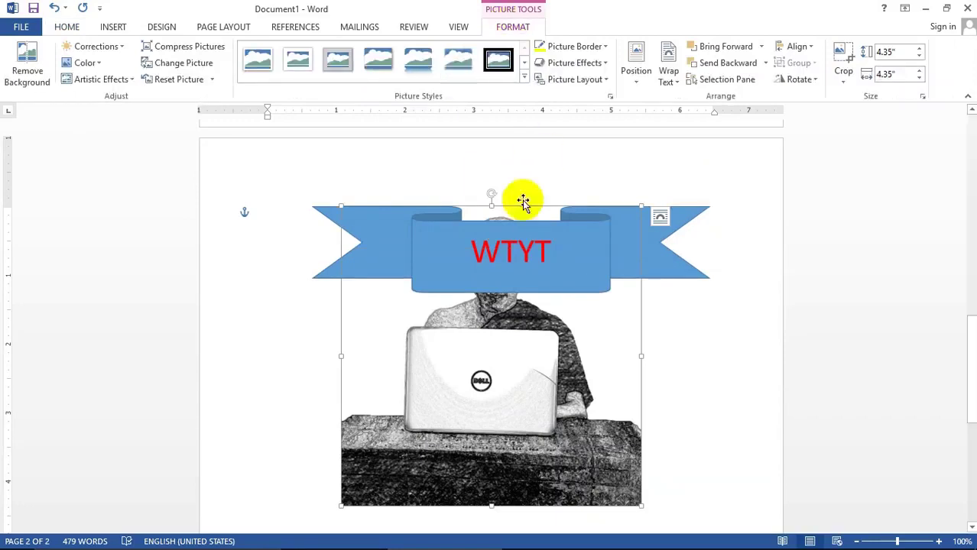
click(731, 53)
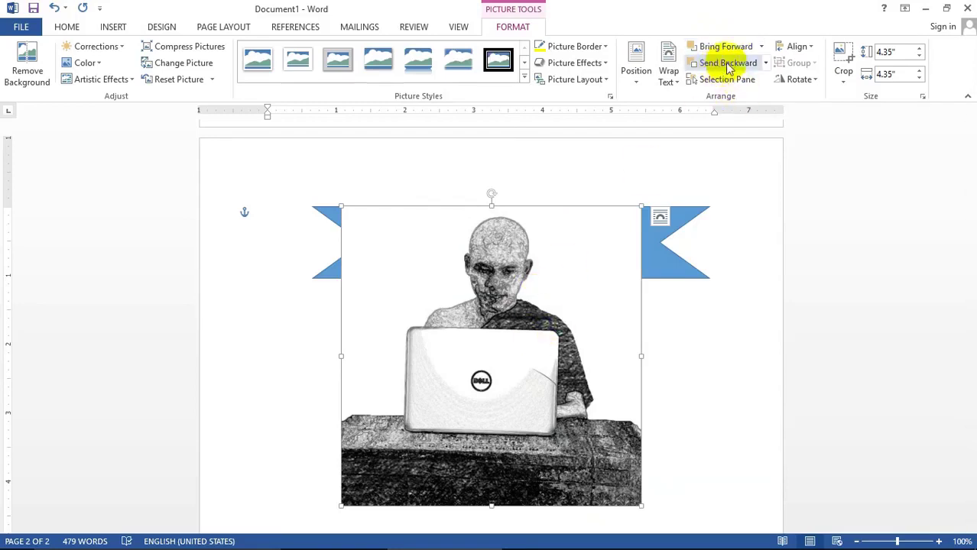
click(728, 64)
click(729, 55)
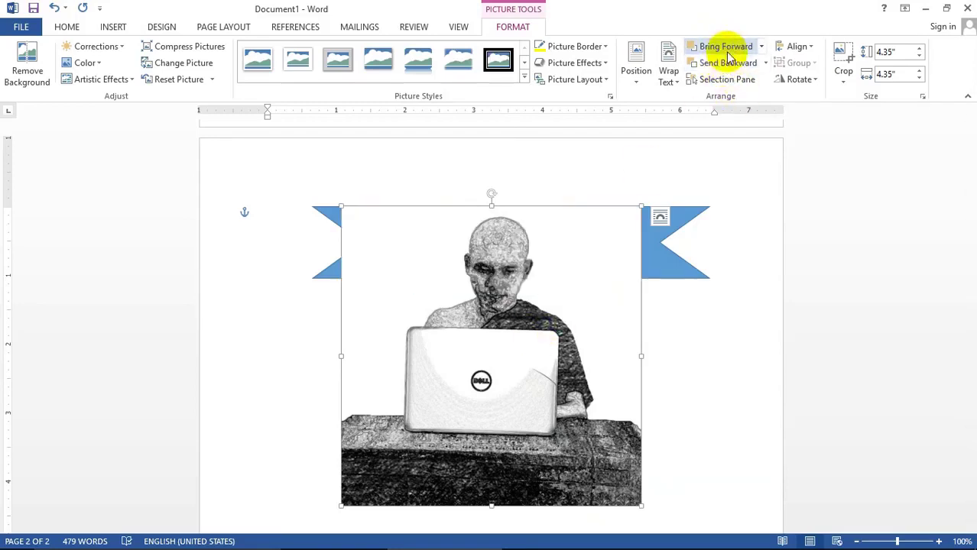
click(728, 65)
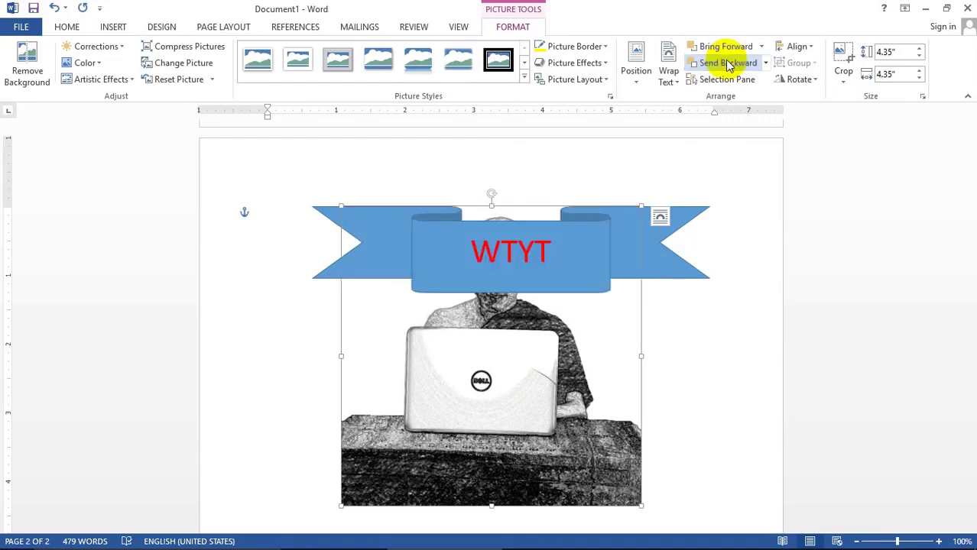
click(726, 46)
click(723, 65)
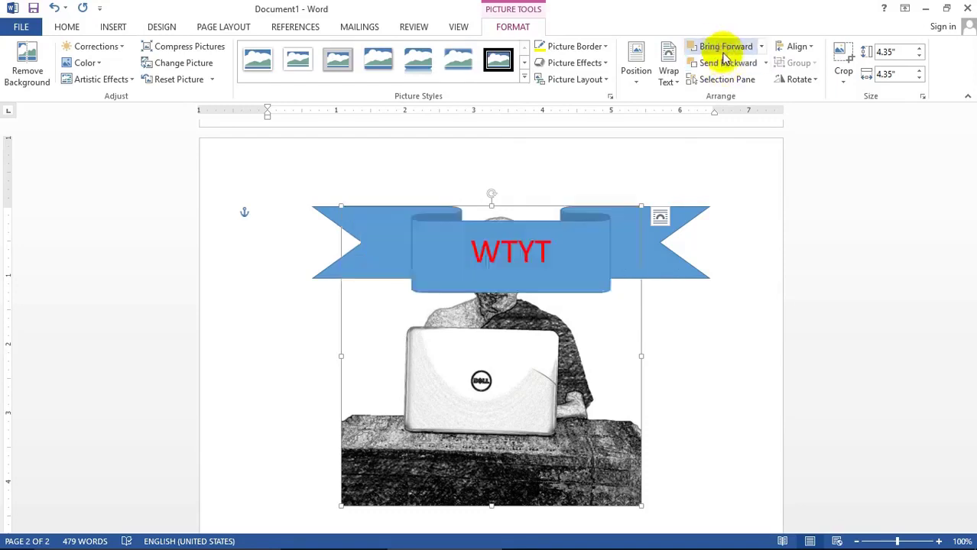
click(725, 49)
click(723, 64)
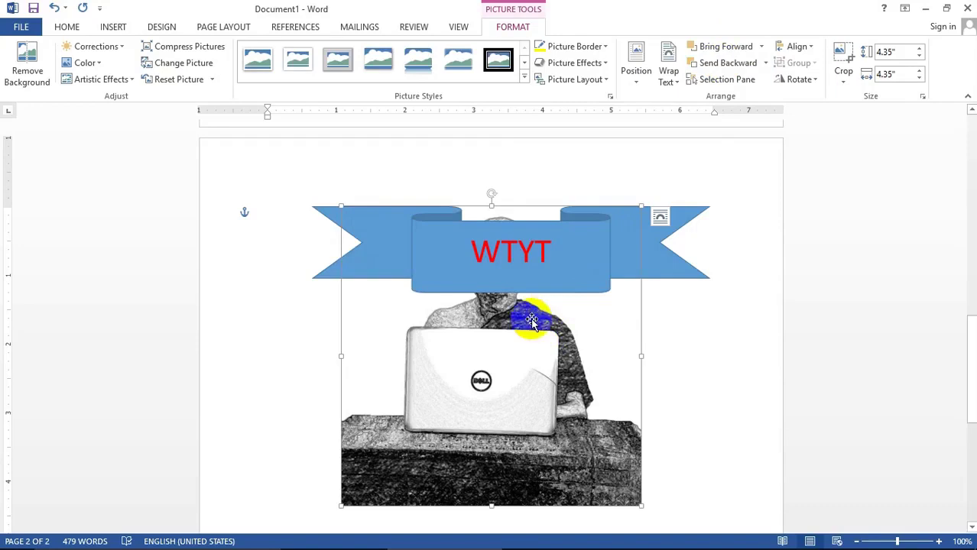
Check the picture's Wrap Text options unchanged, then bring the picture in front of the WTYT banner.
click(669, 75)
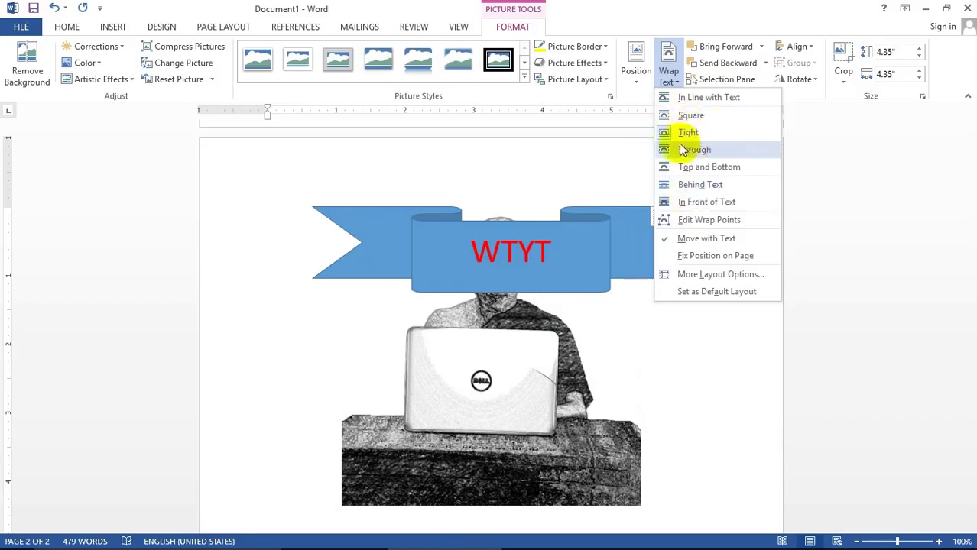
click(593, 188)
click(536, 330)
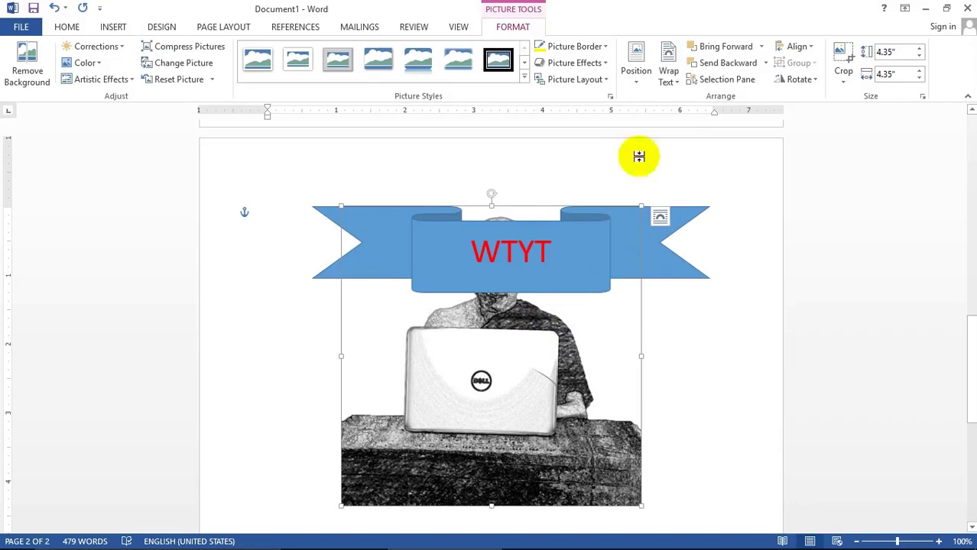
click(726, 48)
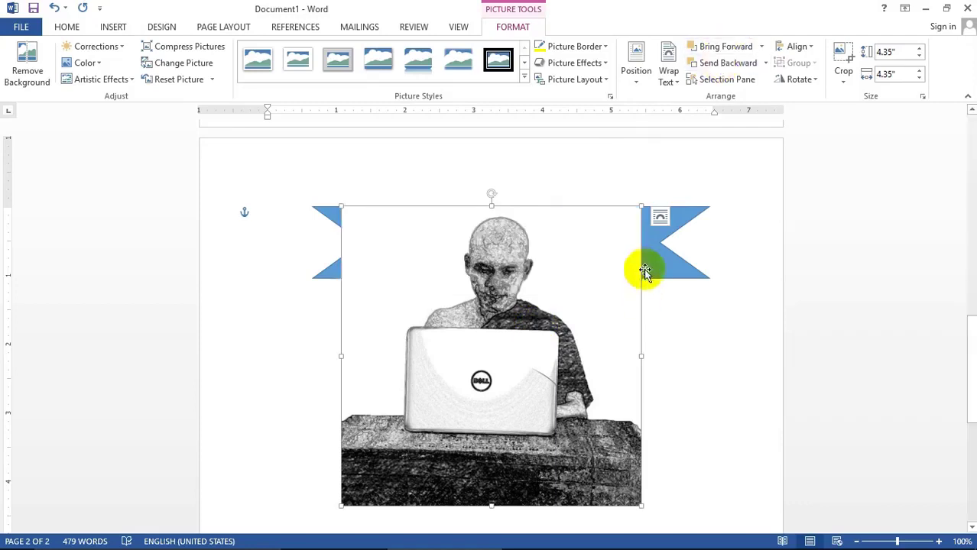
Drag the WTYT banner to the photo's bottom edge and bring it in front of the picture.
drag(654, 243, 633, 481)
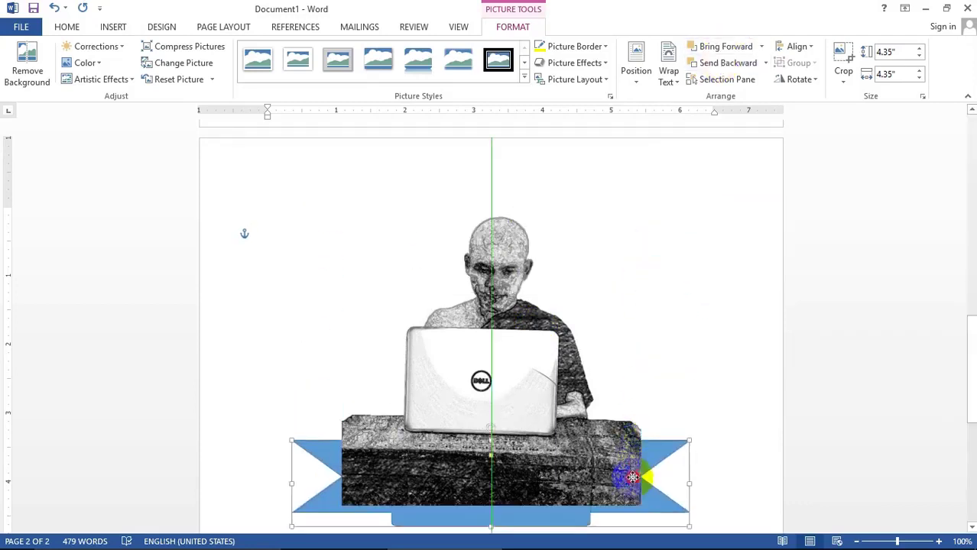
scroll(672, 397, down, 2)
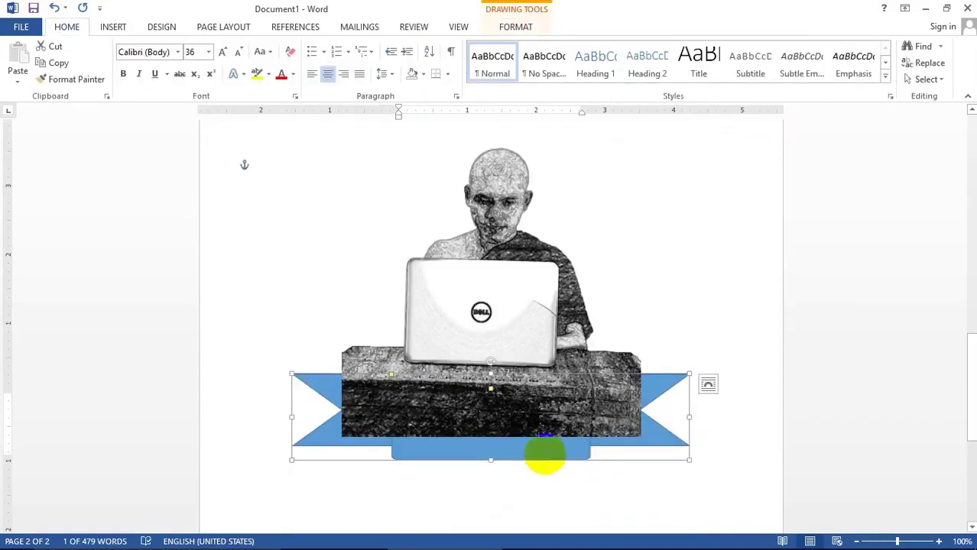
click(522, 28)
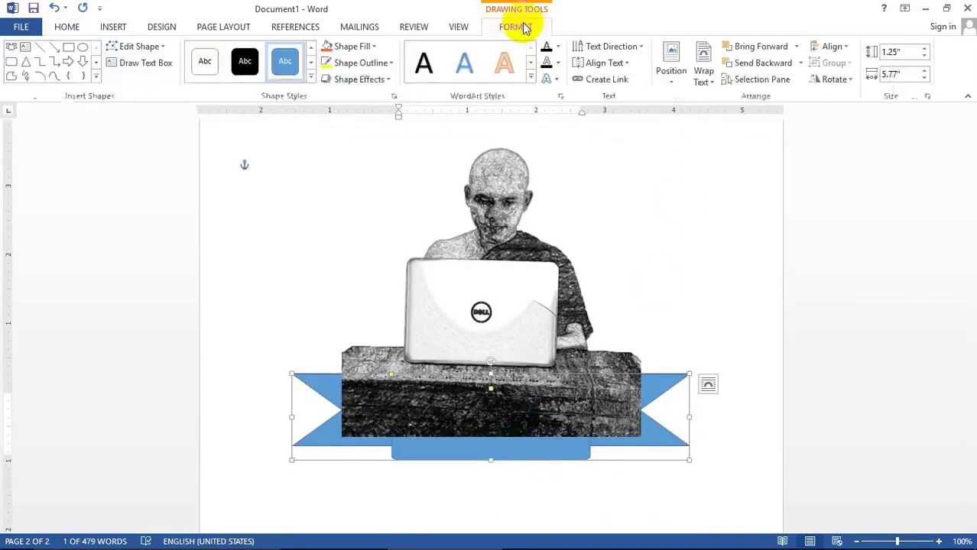
click(762, 47)
scroll(620, 357, up, 3)
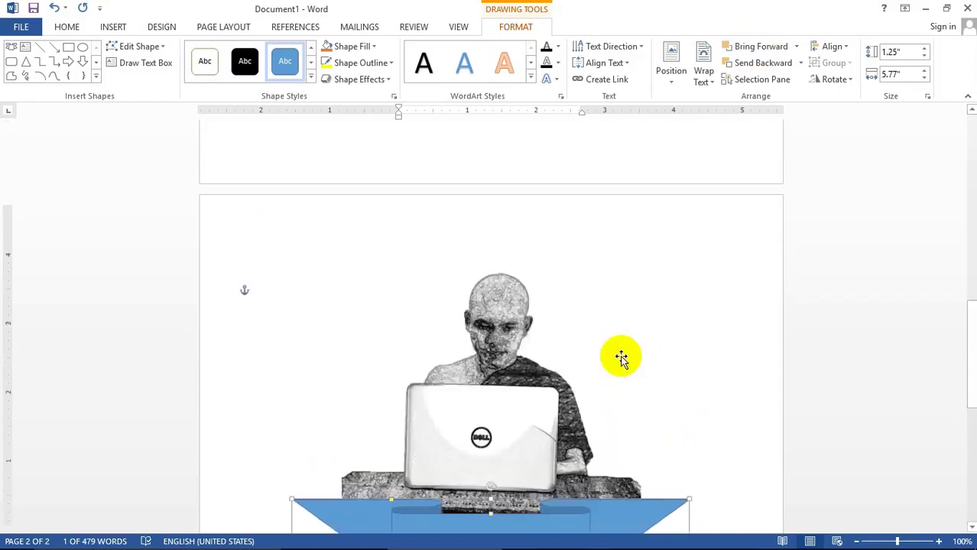
scroll(581, 305, down, 1)
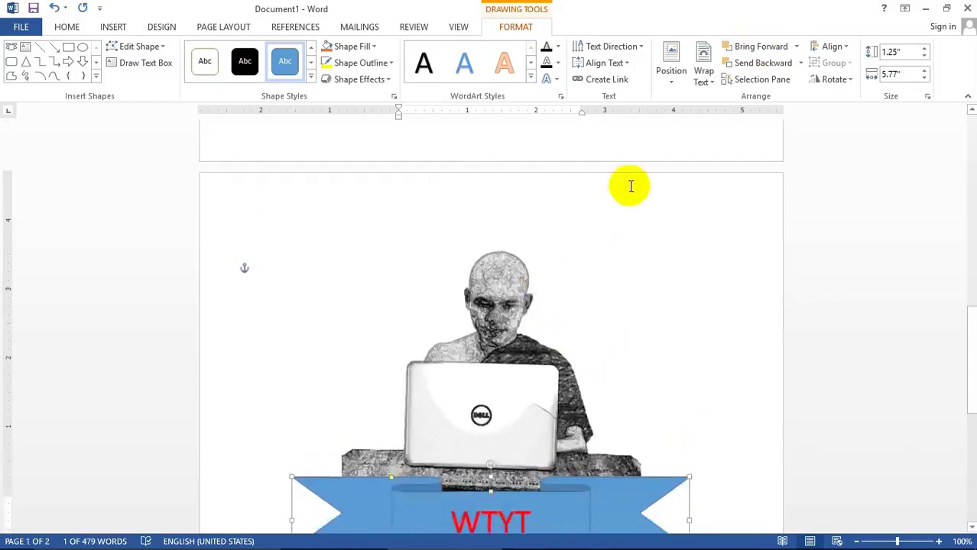
Draw an Oval Callout at the upper right with its WTYT text set to 28 pt.
click(113, 27)
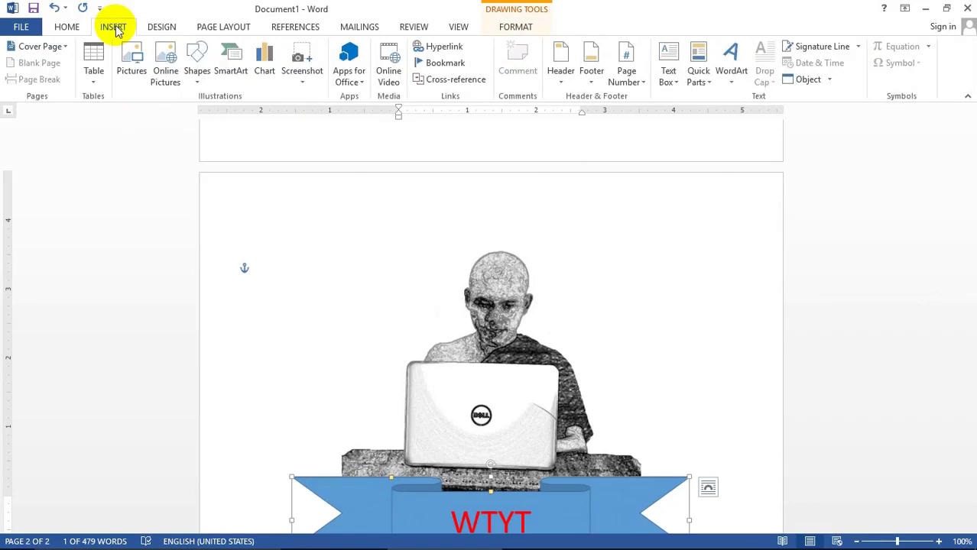
click(194, 57)
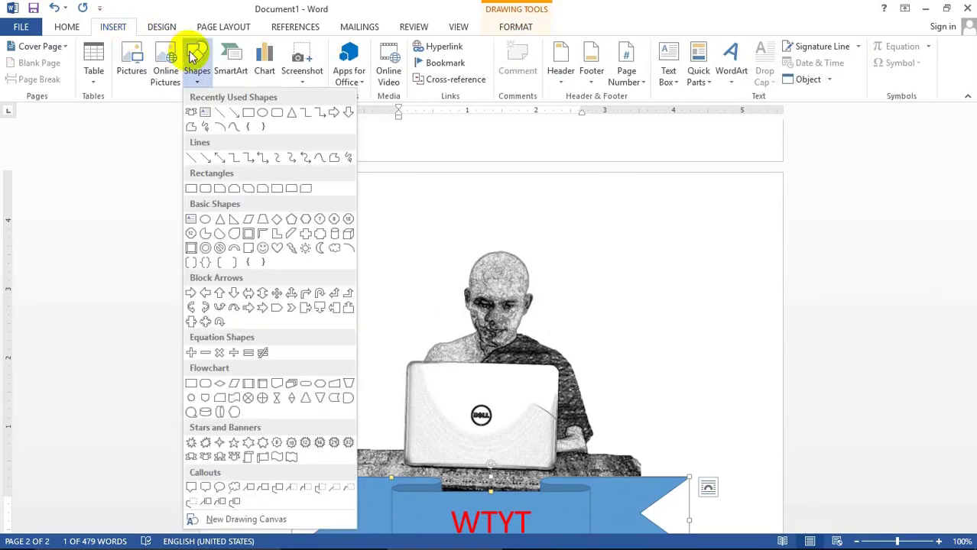
click(220, 489)
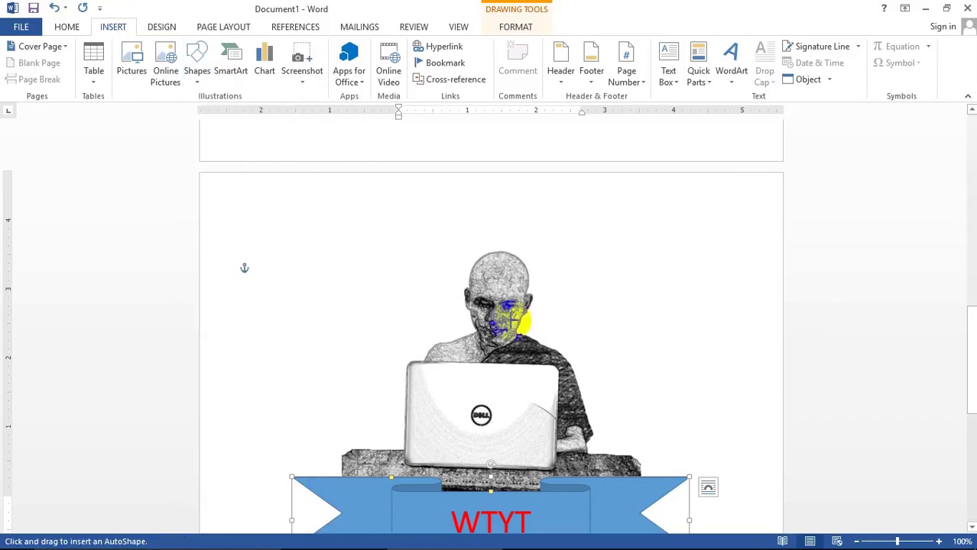
mouse_move(628, 209)
mouse_down()
mouse_move(775, 316)
mouse_move(774, 274)
mouse_up()
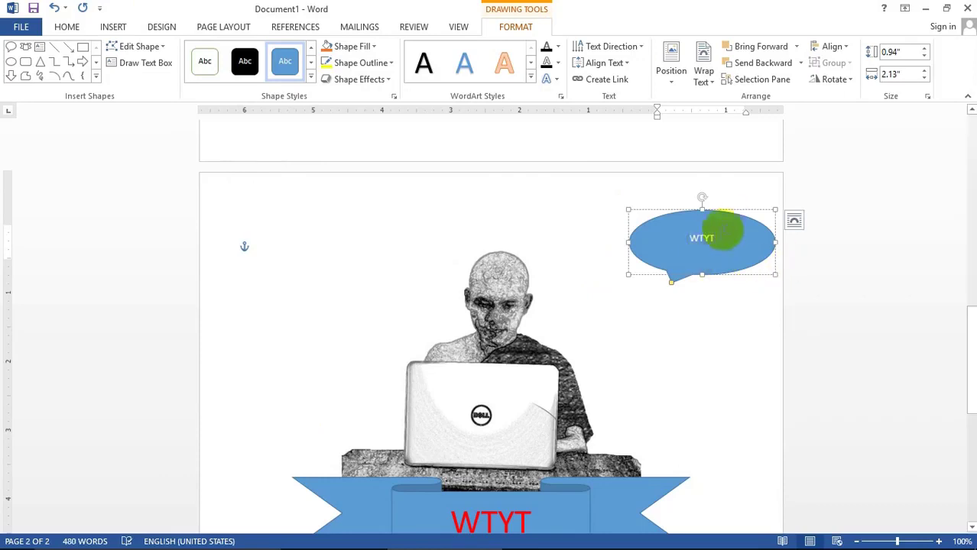
drag(722, 243, 671, 246)
click(768, 196)
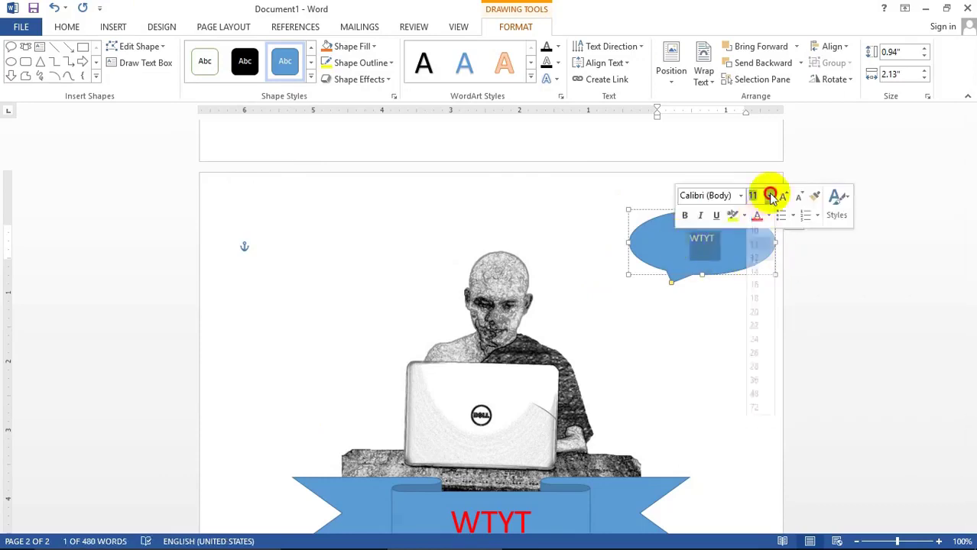
click(755, 377)
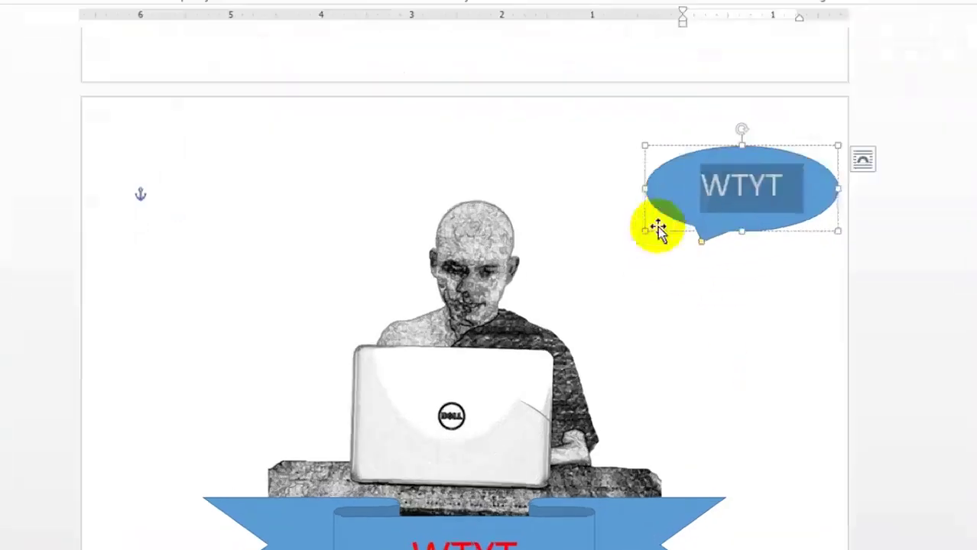
Drag the oval callout's tail so it points at the man's face.
click(667, 187)
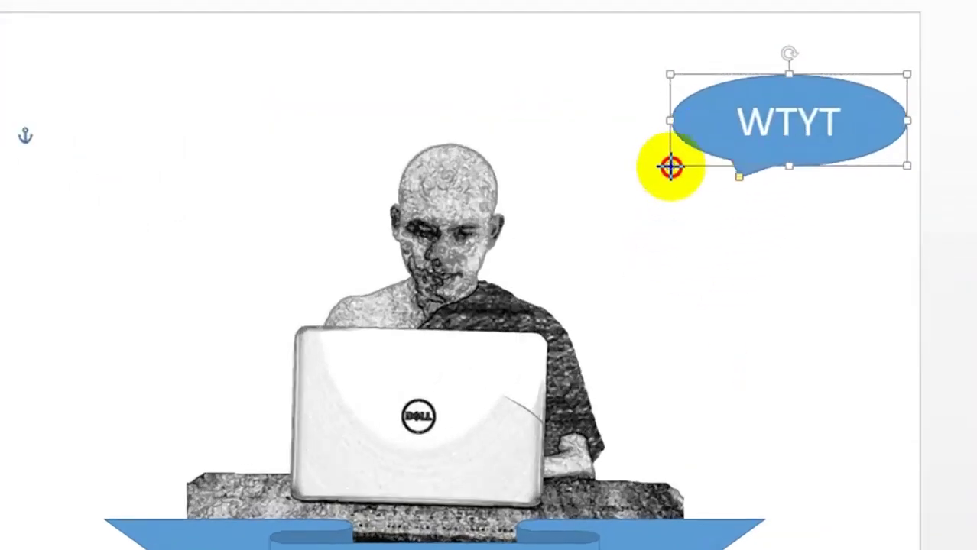
drag(739, 187, 458, 271)
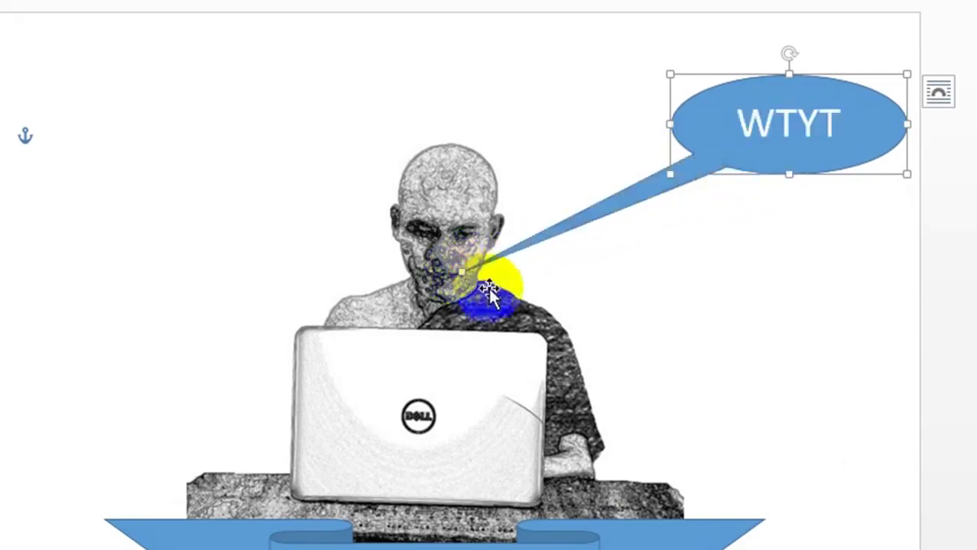
click(707, 143)
click(703, 143)
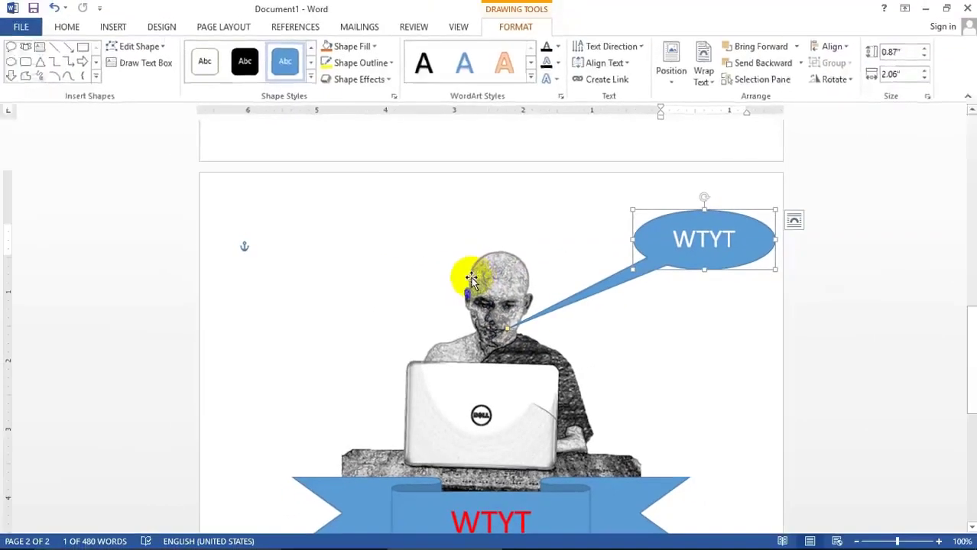
Draw a Cloud Callout reading WTYT and set its text to 48 pt.
click(114, 25)
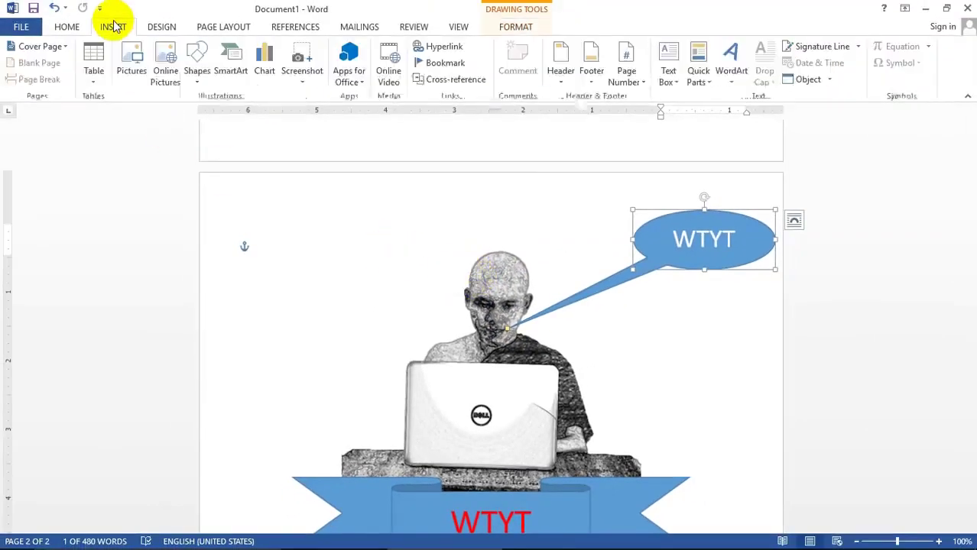
click(197, 63)
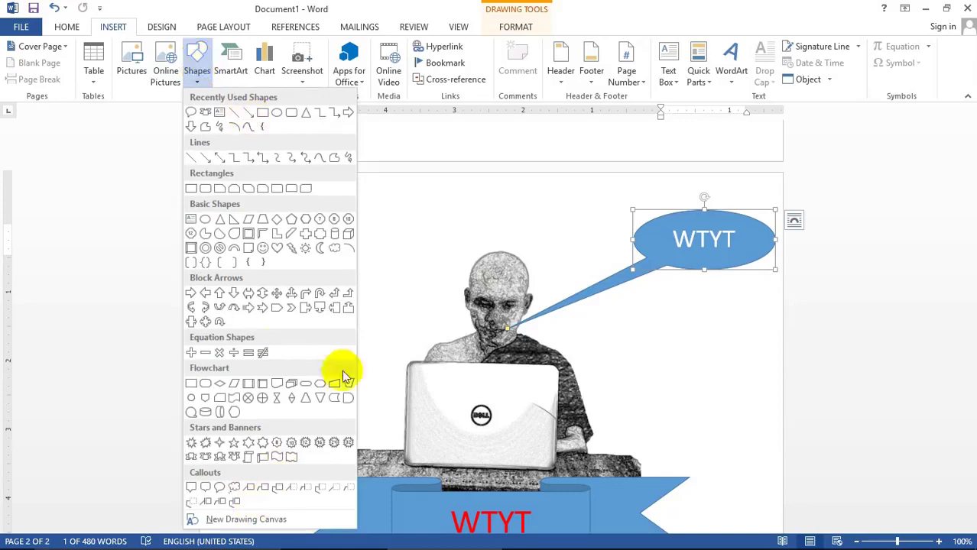
click(235, 488)
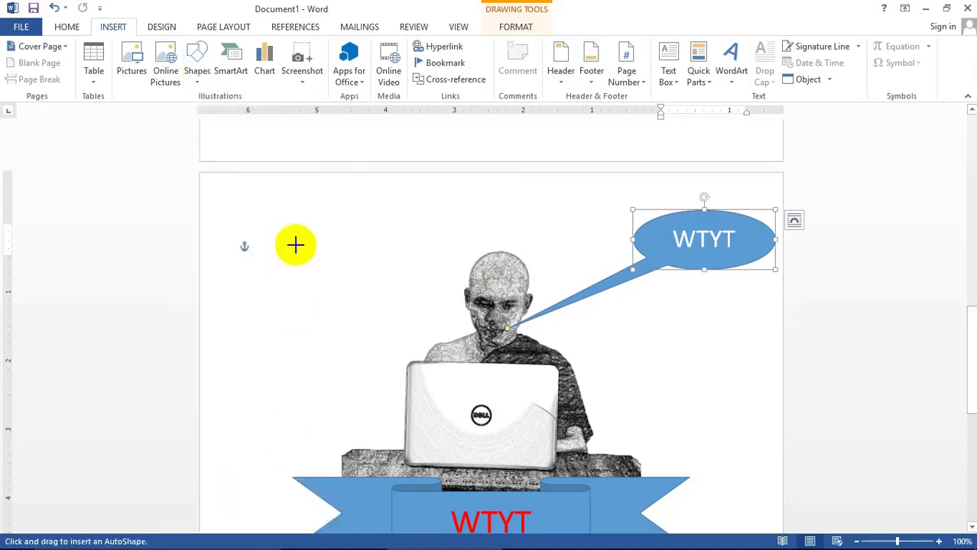
drag(286, 217, 437, 330)
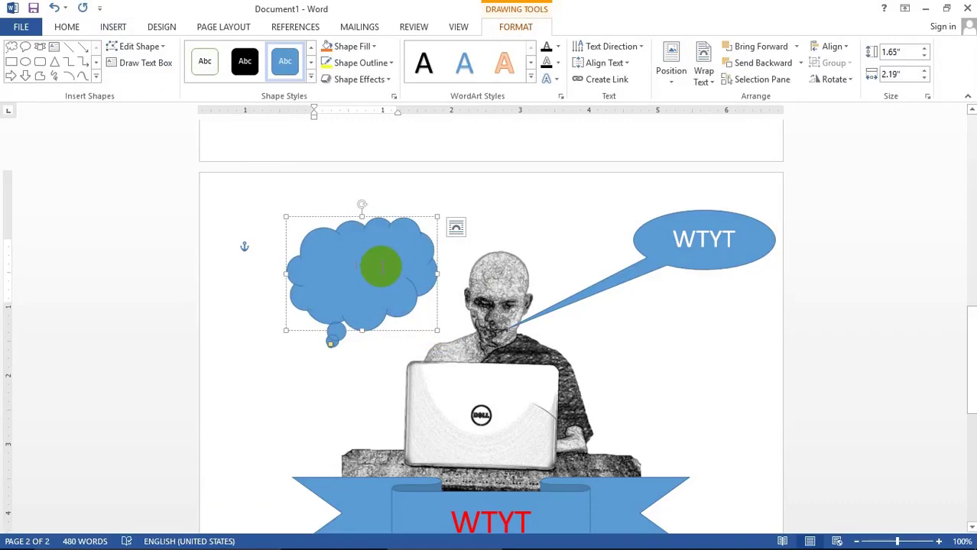
text(WTYT)
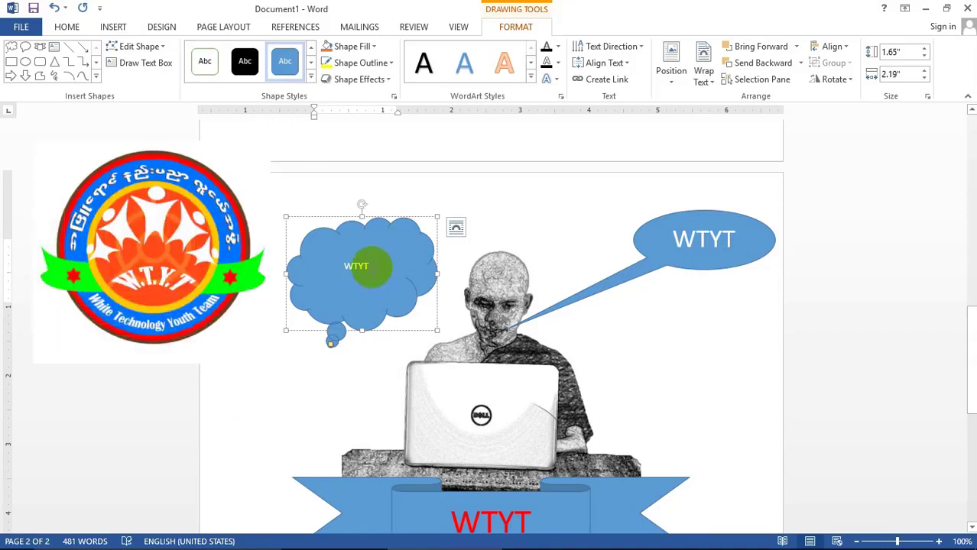
drag(371, 267, 329, 273)
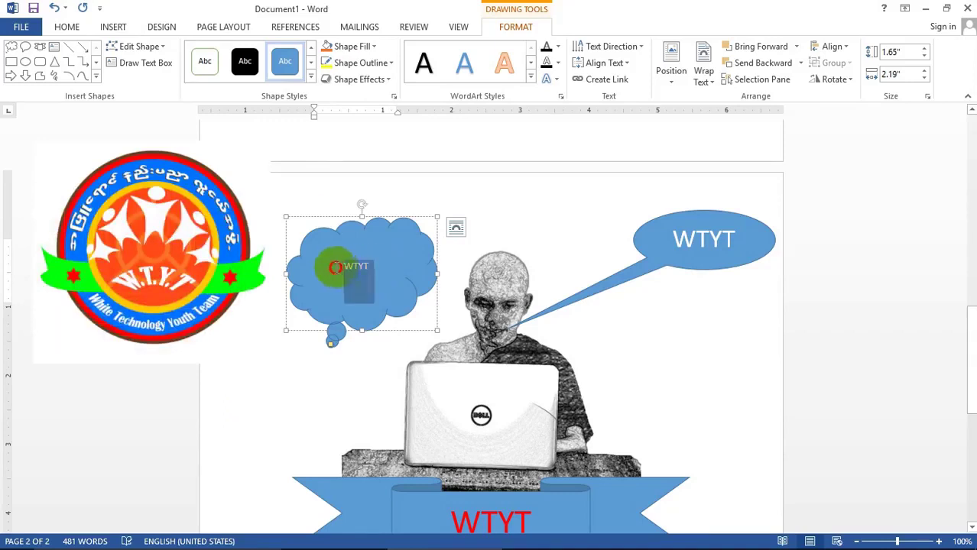
click(430, 225)
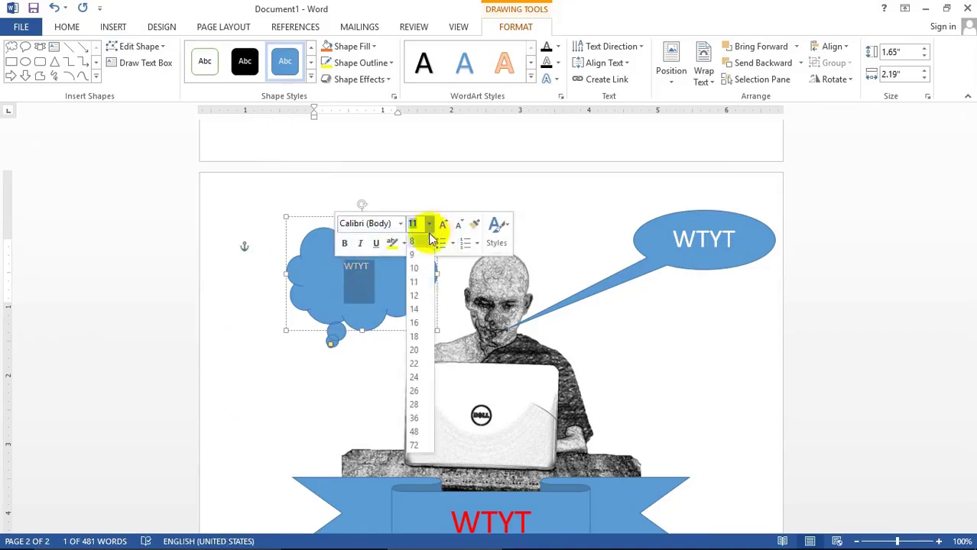
click(414, 432)
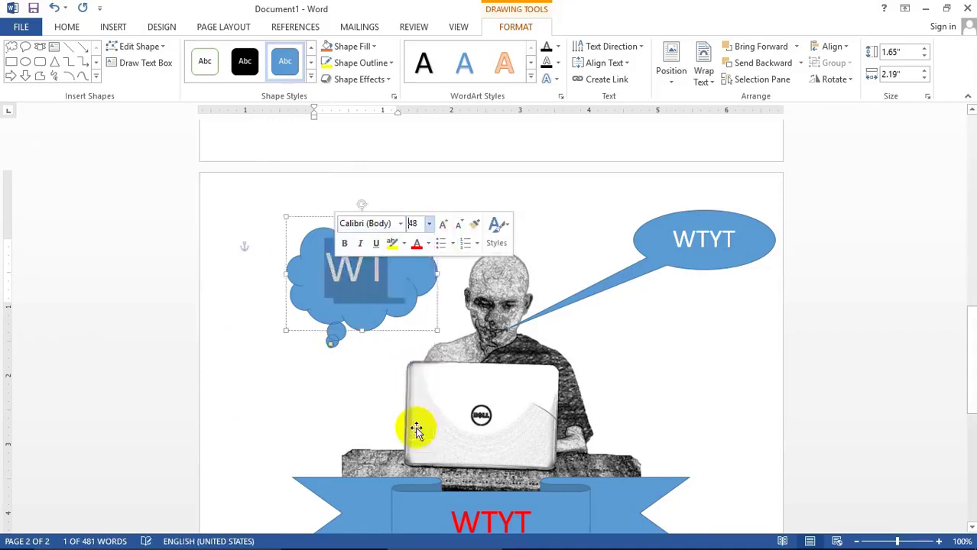
Widen the cloud, move it to the upper left, and trail its bubbles toward the man's head.
click(428, 321)
drag(436, 330, 502, 317)
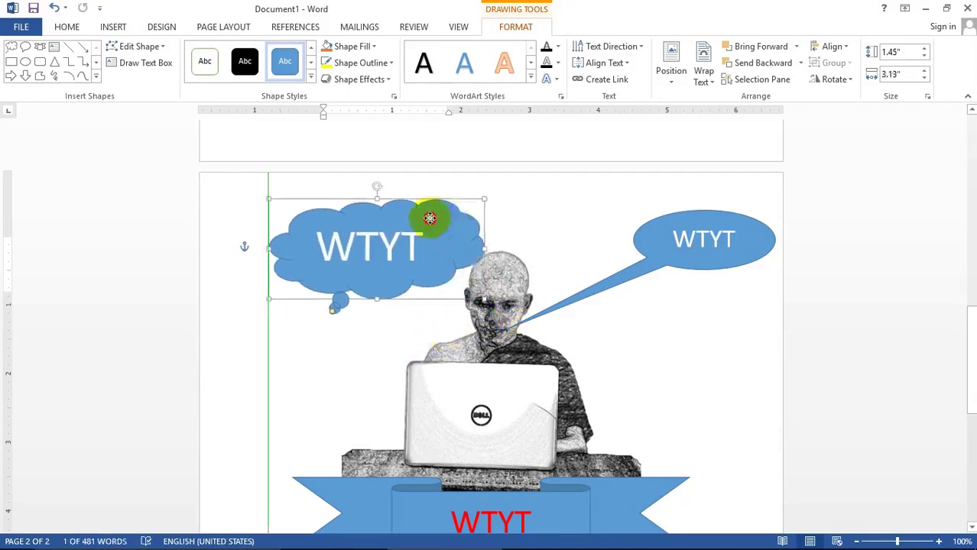
drag(470, 242, 409, 211)
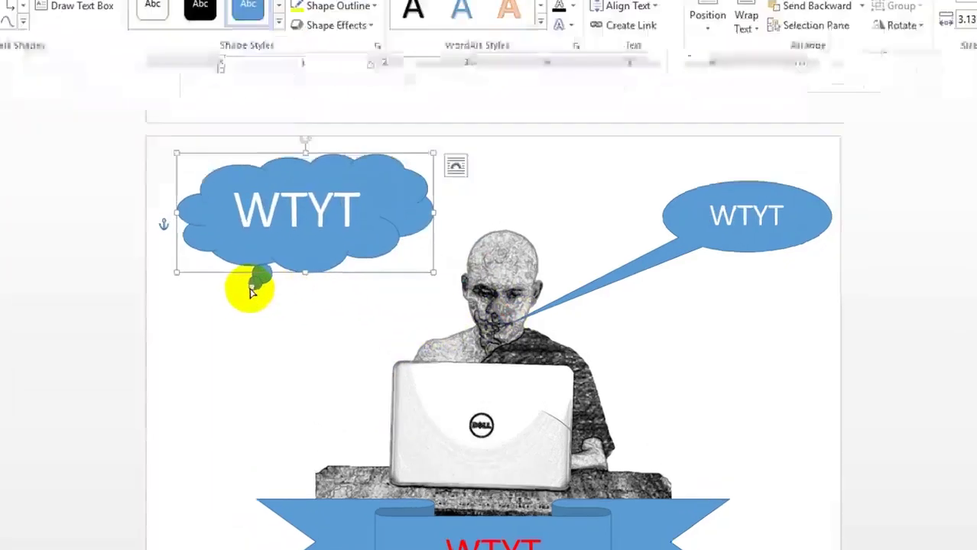
drag(289, 304, 467, 292)
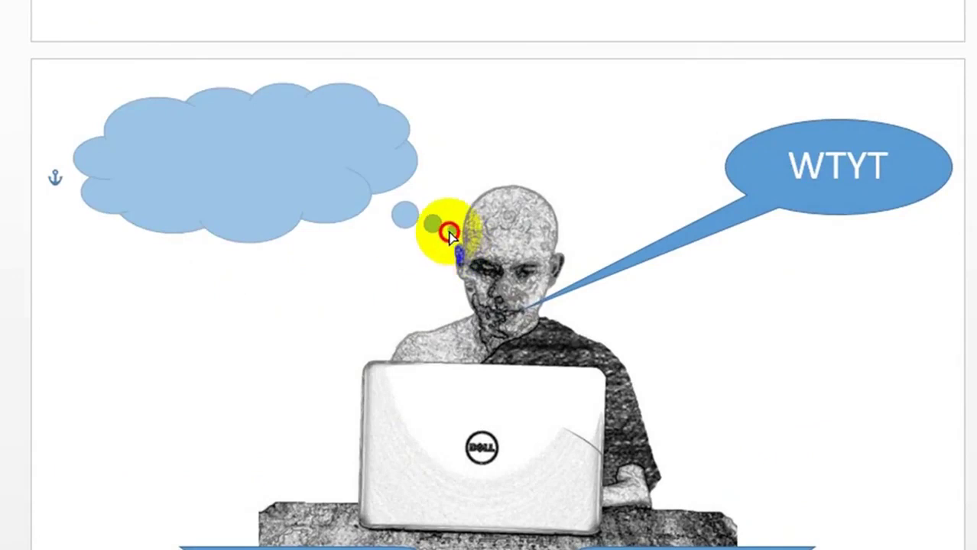
drag(459, 245, 457, 222)
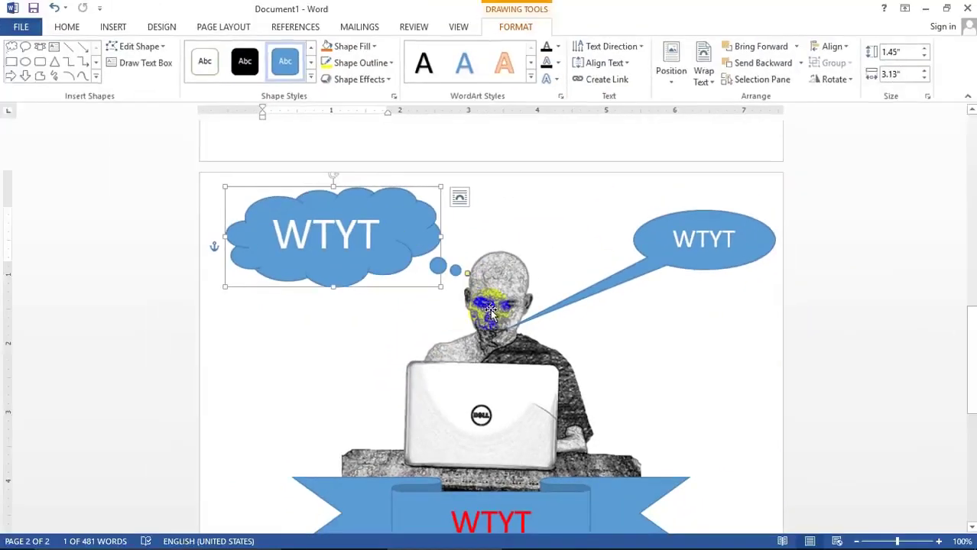
scroll(524, 324, down, 1)
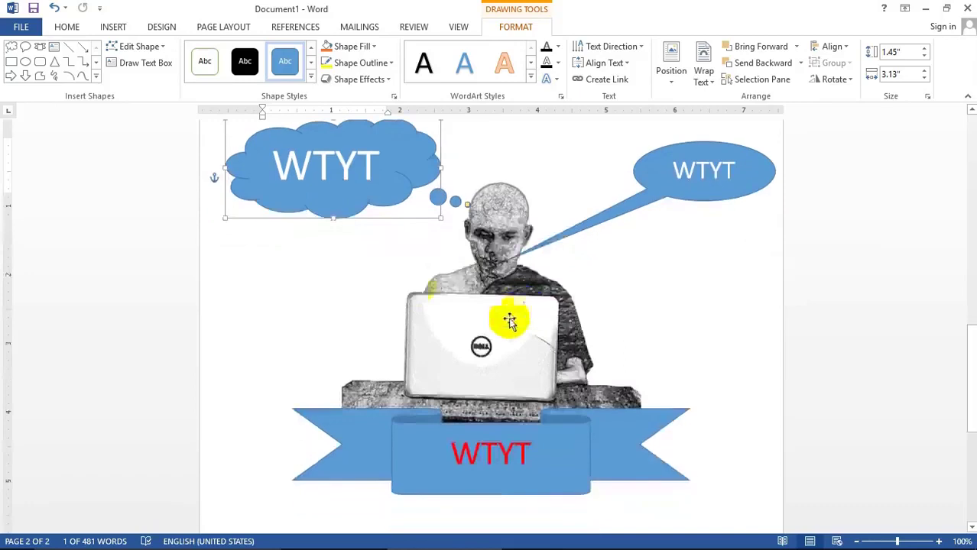
click(504, 268)
Draw a Round Single Corner Rectangle below the banner and type WTYT inside it.
click(657, 292)
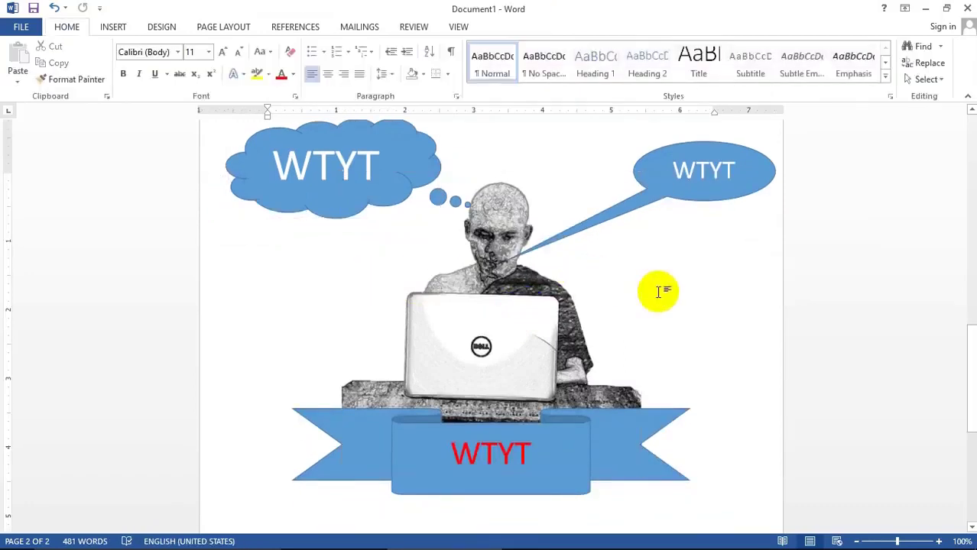
scroll(657, 291, down, 4)
scroll(657, 291, down, 5)
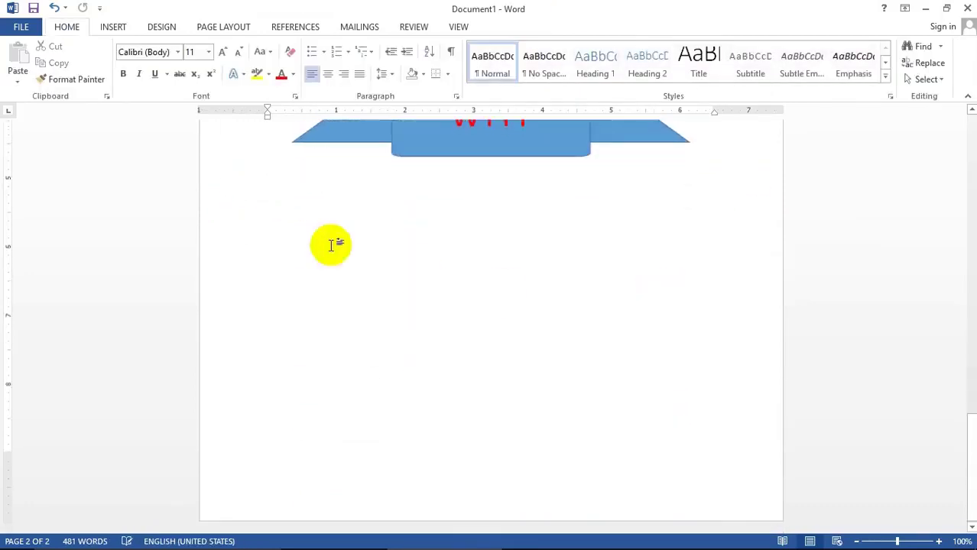
click(119, 29)
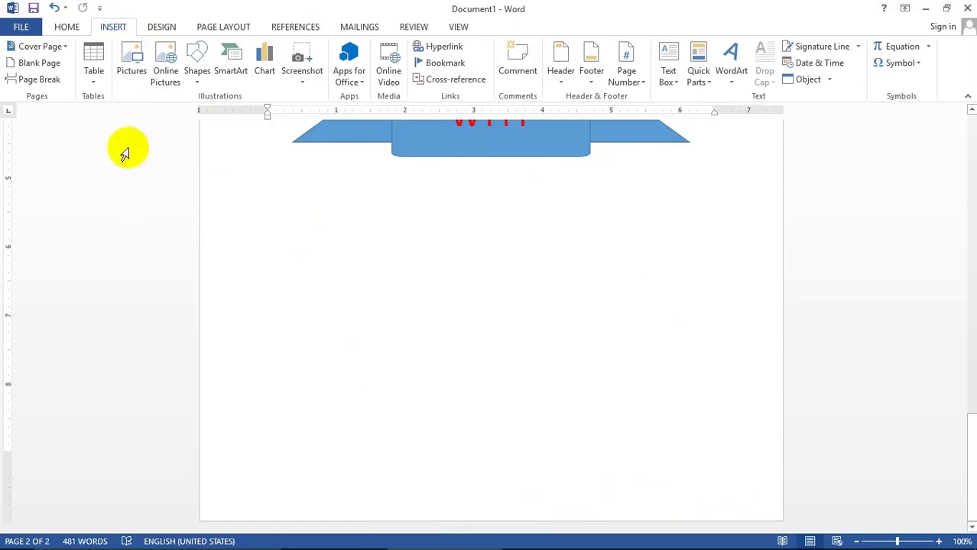
click(195, 58)
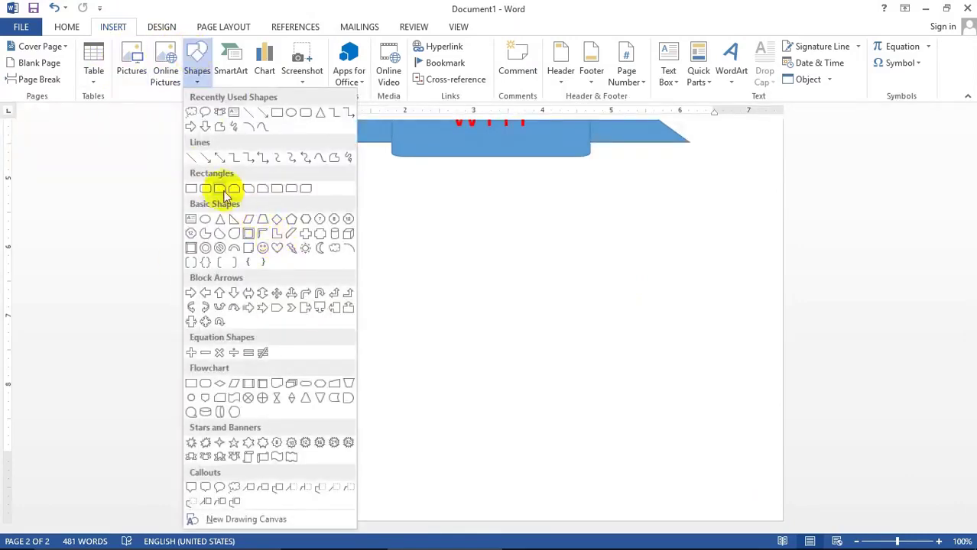
click(276, 190)
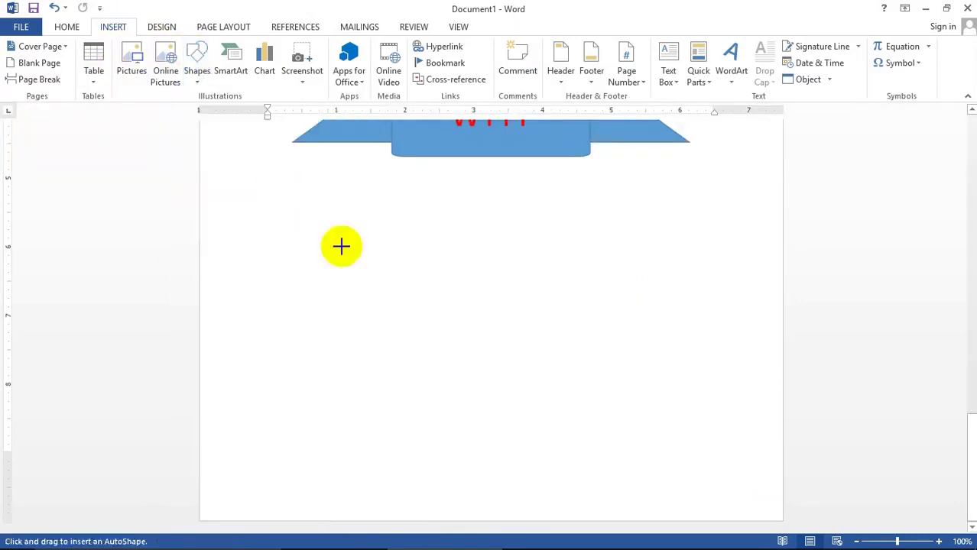
drag(328, 235, 657, 390)
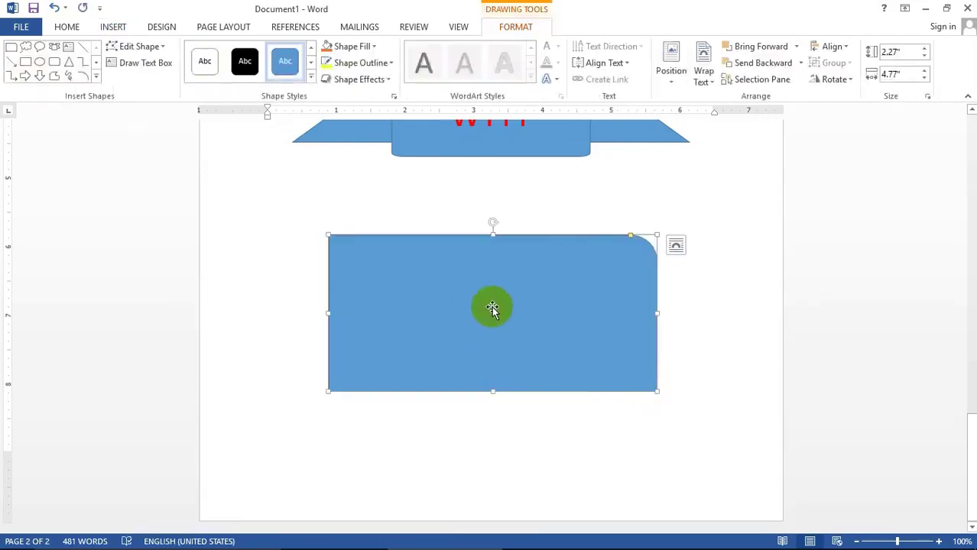
text(WTYT)
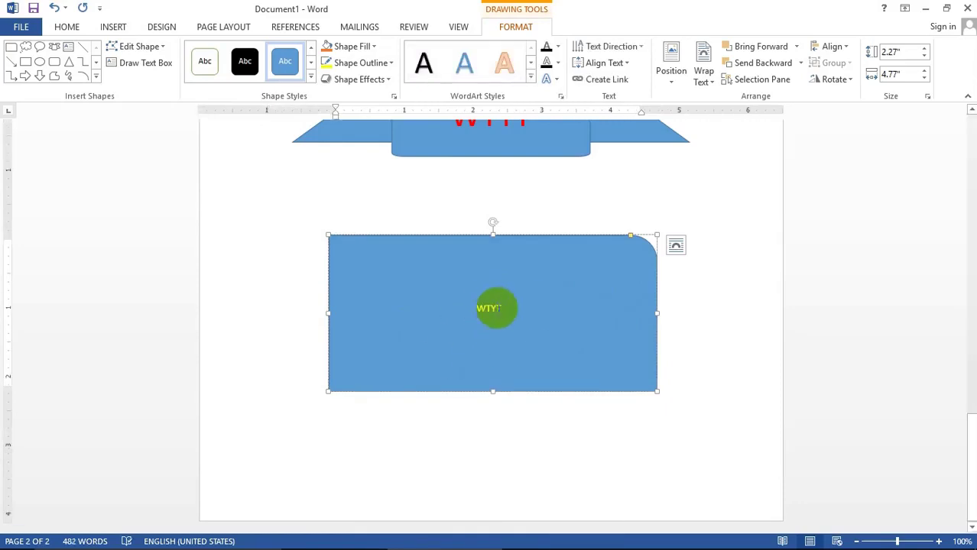
drag(498, 308, 453, 305)
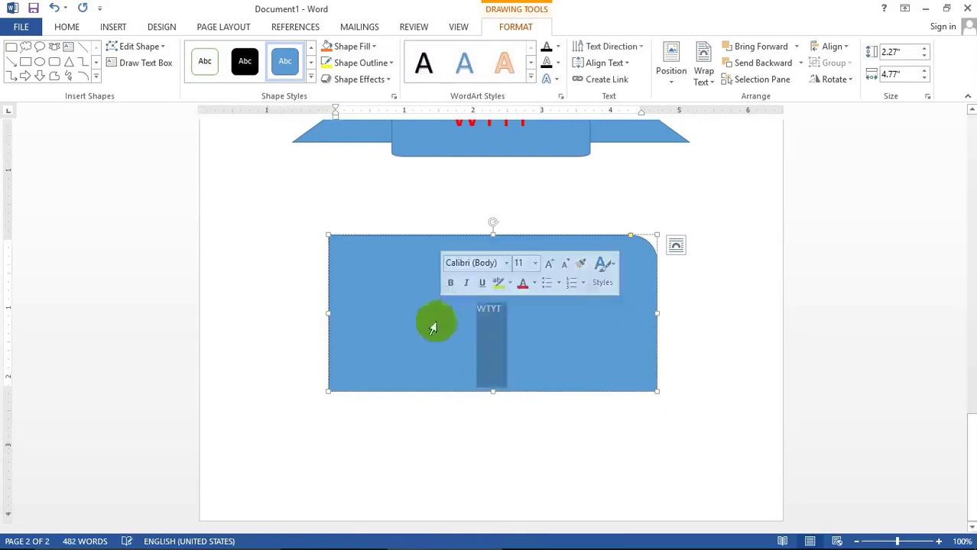
Set the rectangle's WTYT text to 36 pt and centre it after trying right and left alignment.
click(66, 27)
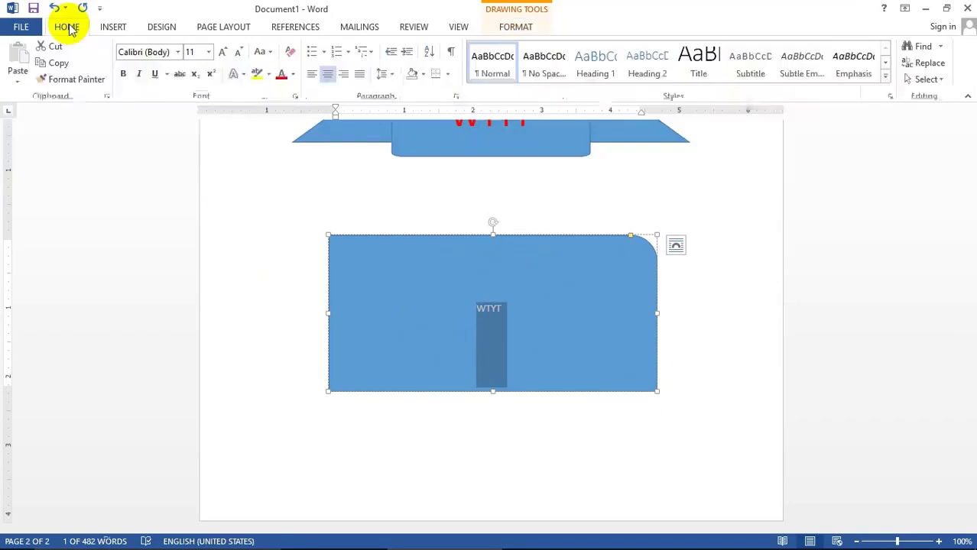
click(208, 52)
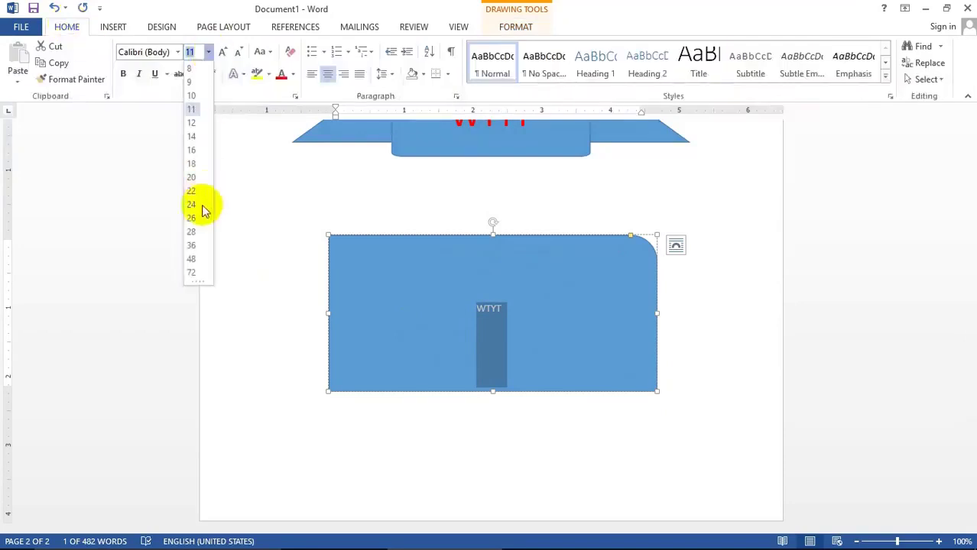
click(192, 245)
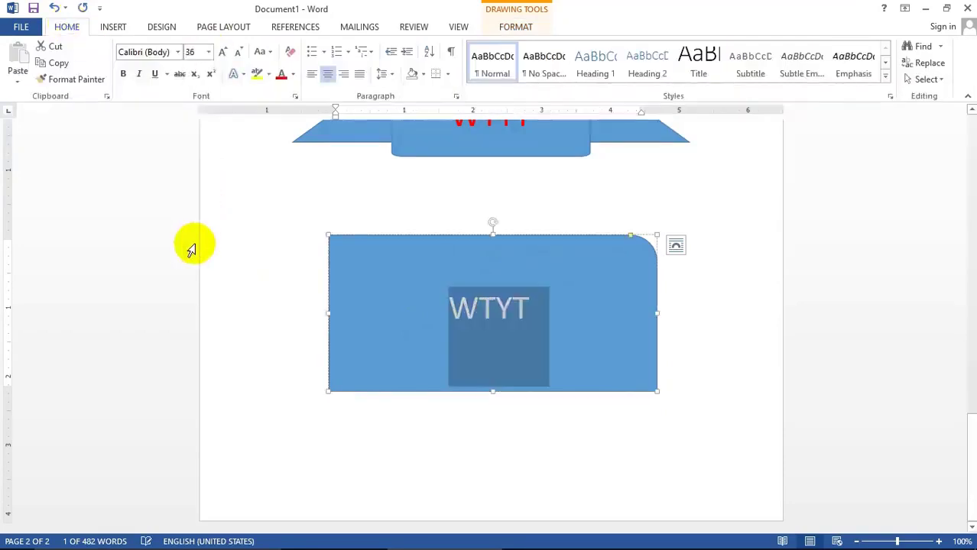
click(345, 73)
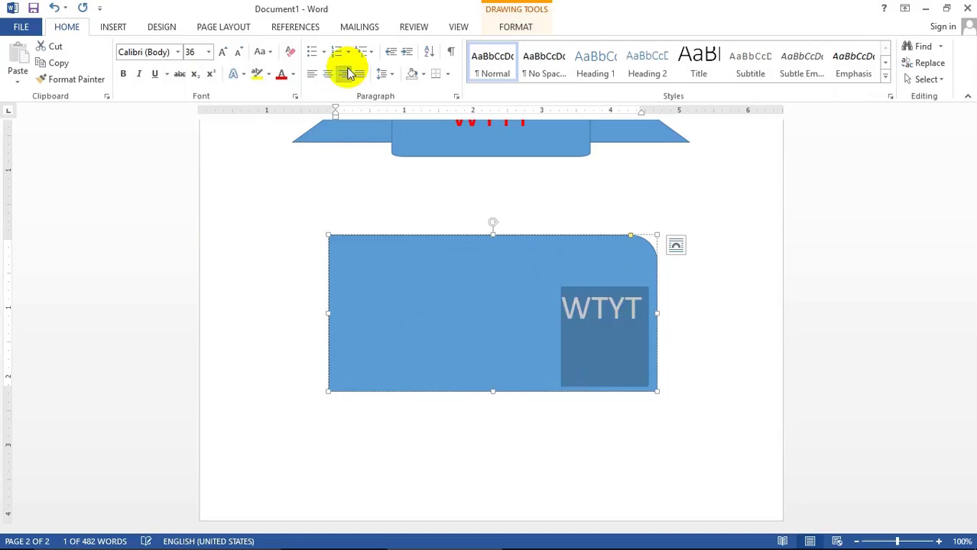
click(312, 74)
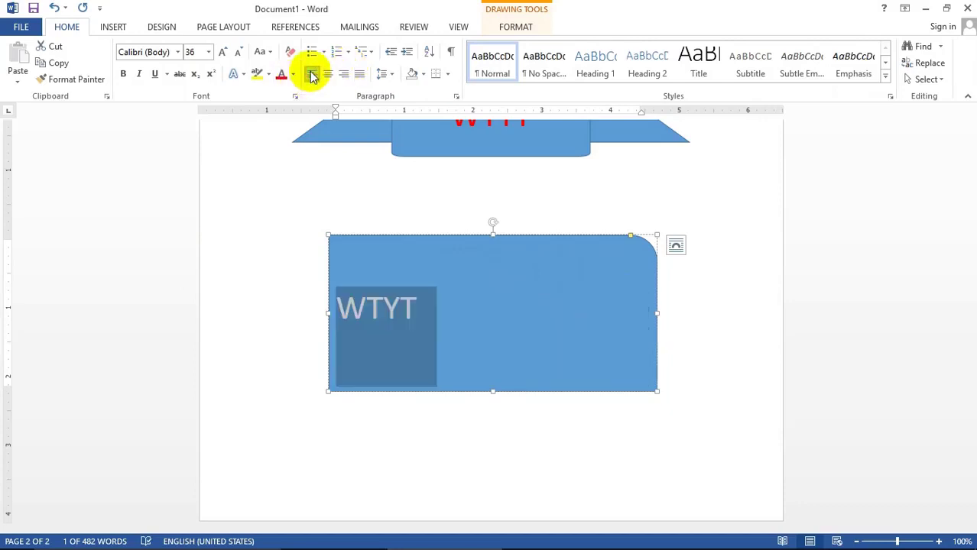
click(330, 74)
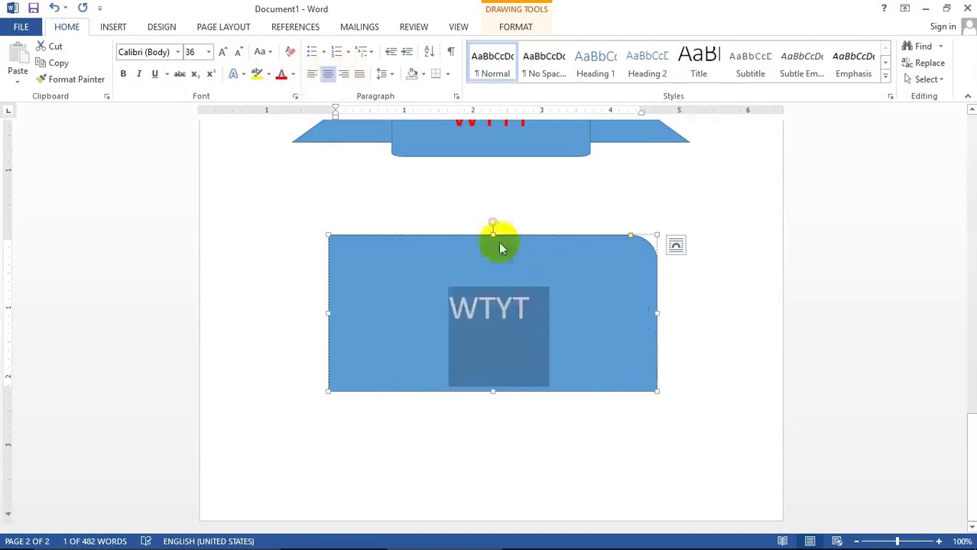
click(538, 279)
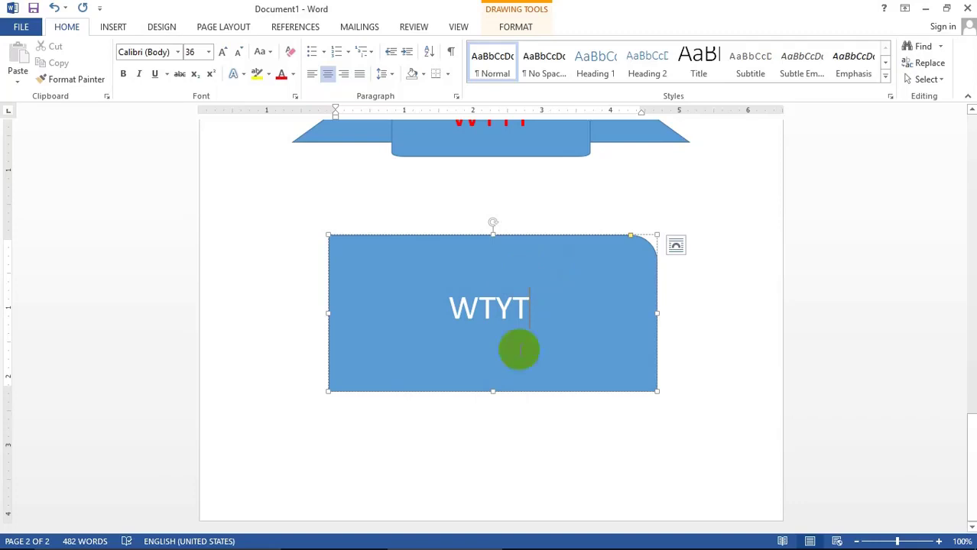
Apply a shape style to the rectangle, trying orange before settling on yellow.
click(524, 25)
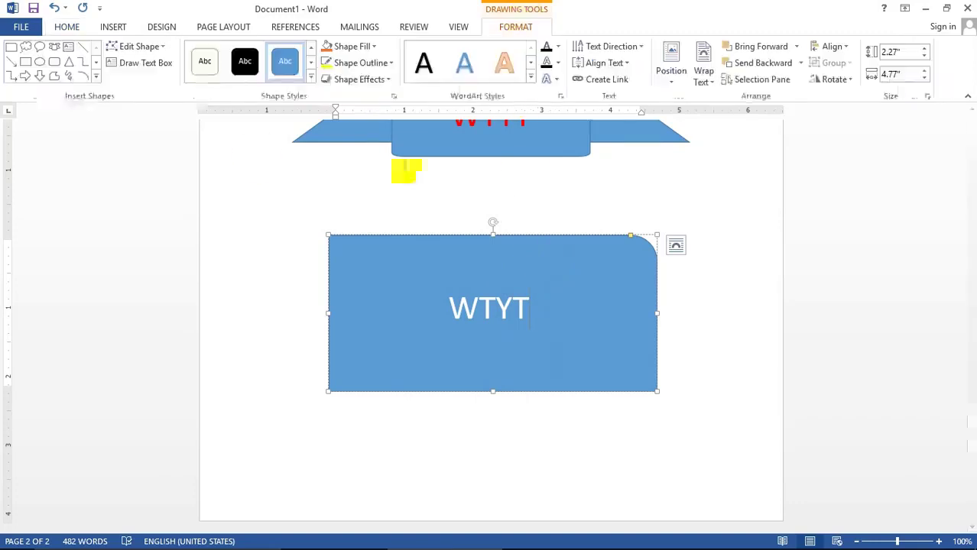
click(309, 72)
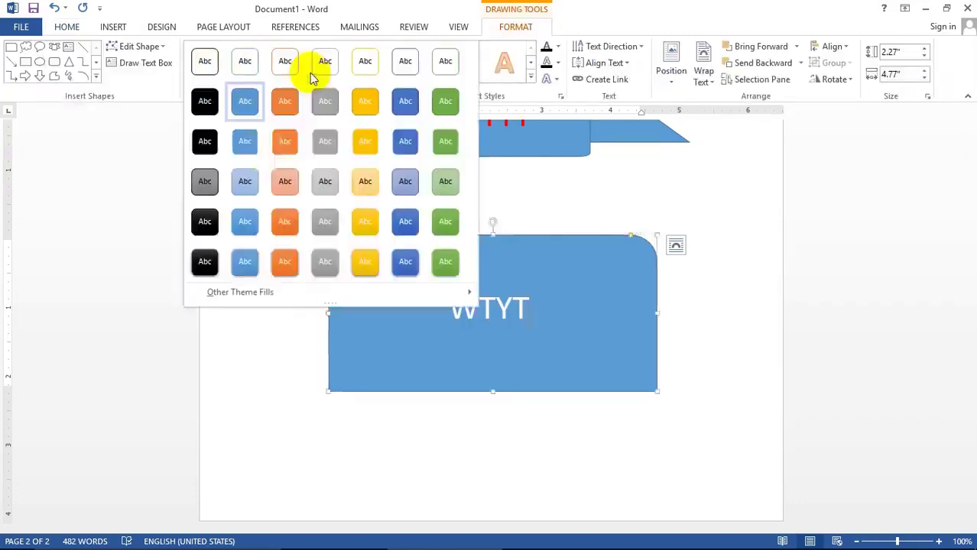
click(285, 262)
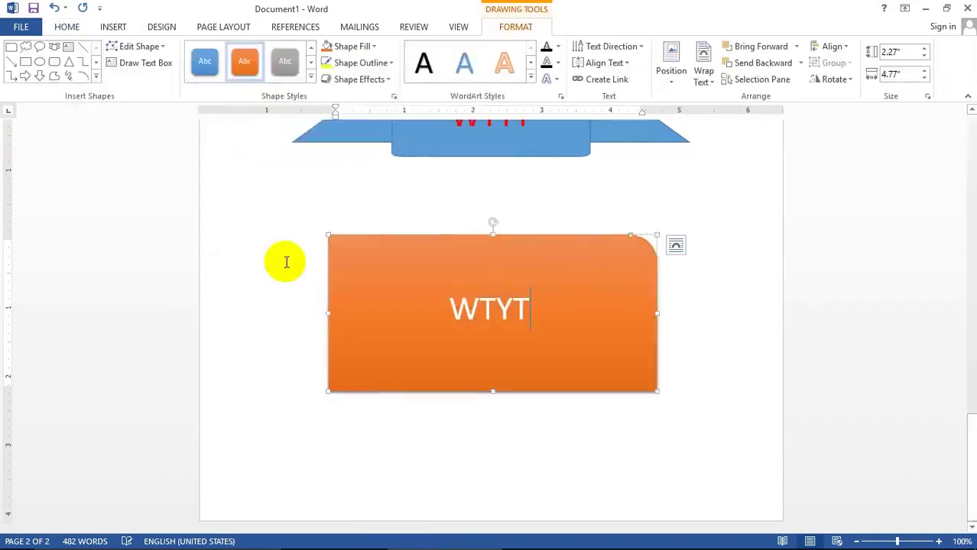
click(310, 77)
click(367, 226)
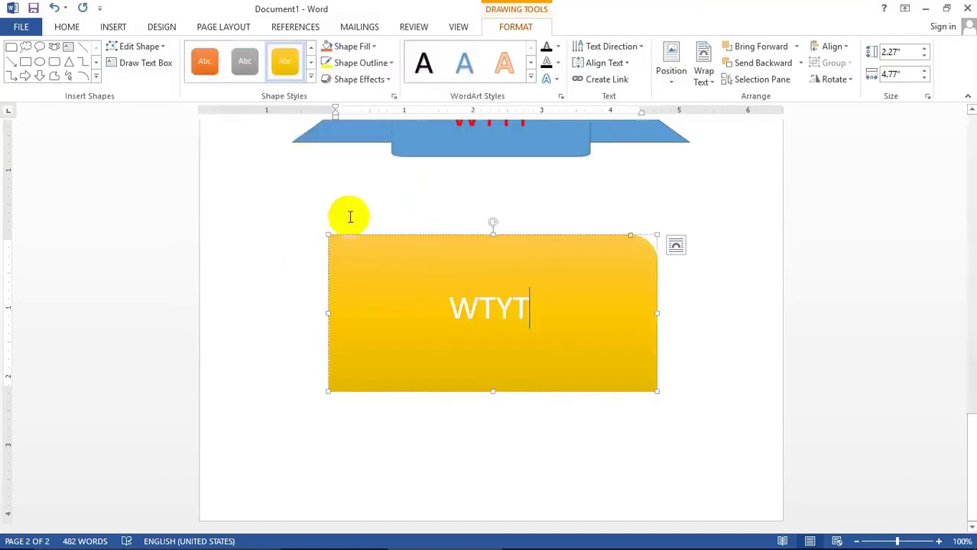
drag(375, 252, 476, 294)
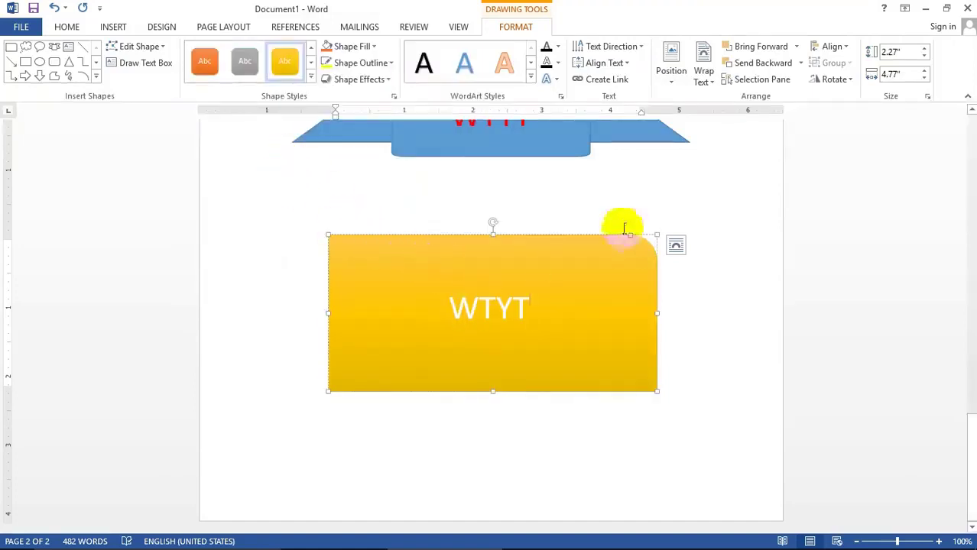
Give the rectangle bevelled edges from Shape Effects.
click(386, 81)
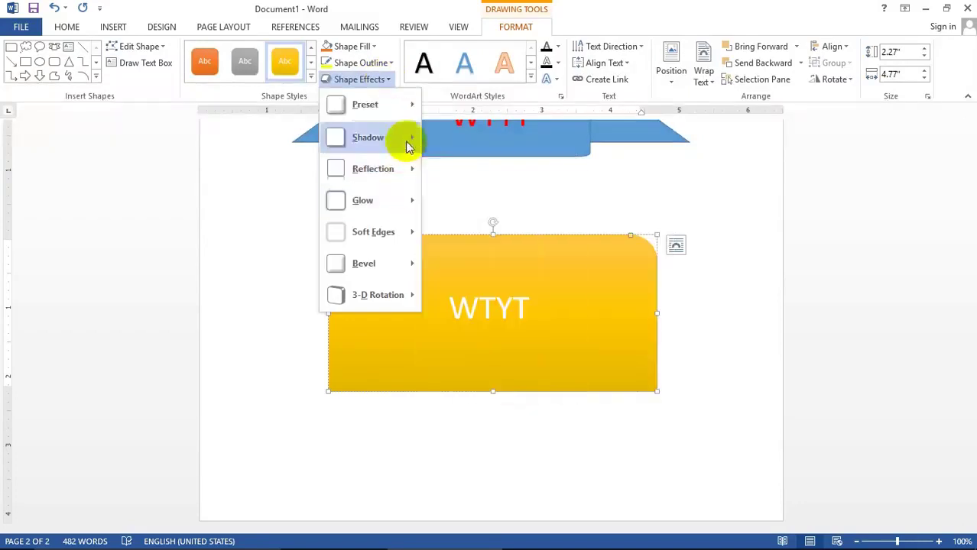
mouse_move(409, 293)
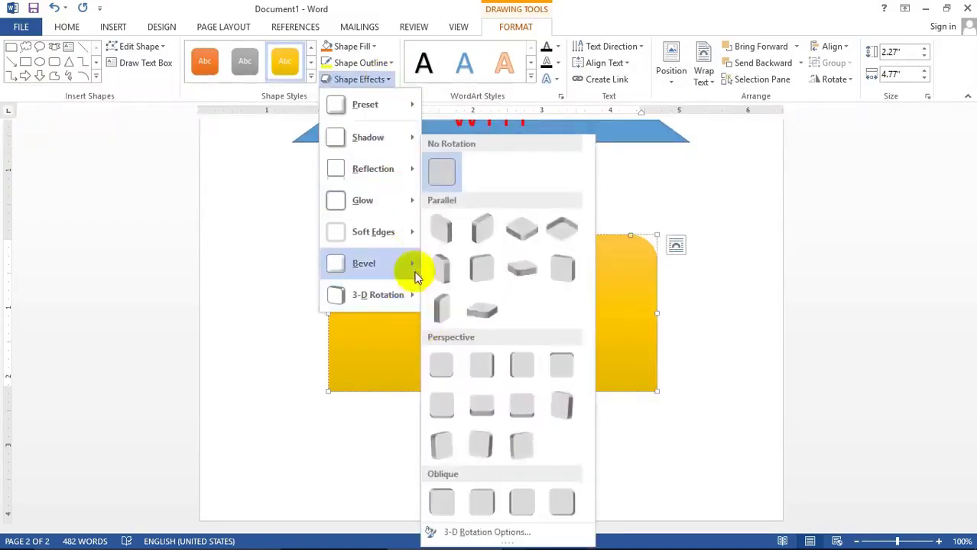
mouse_move(412, 267)
click(489, 381)
click(511, 364)
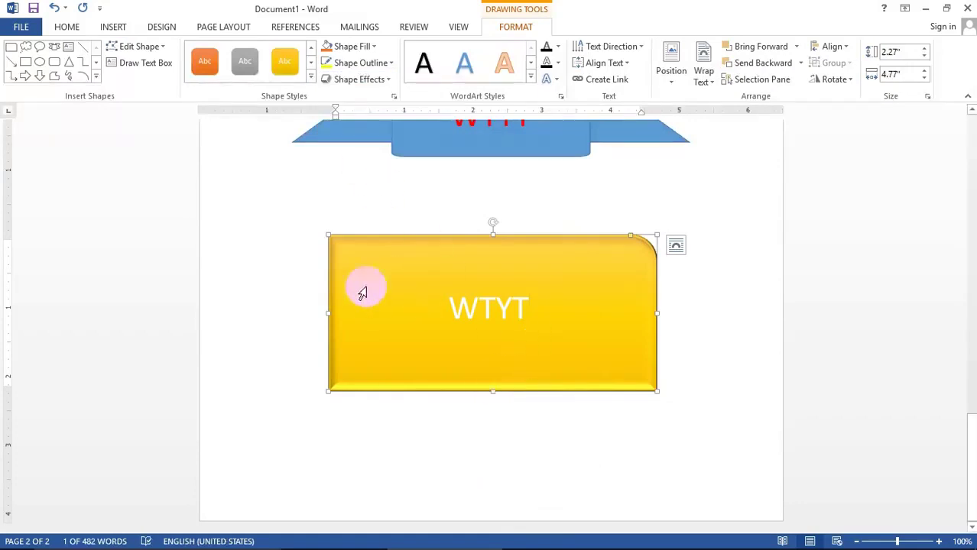
Fill the rectangle with red and choose a new outline colour.
click(364, 49)
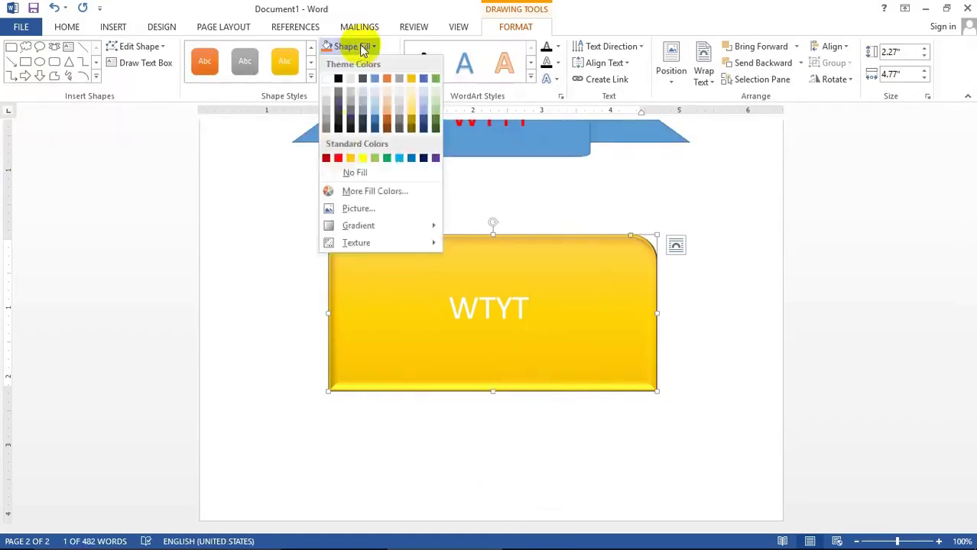
click(334, 158)
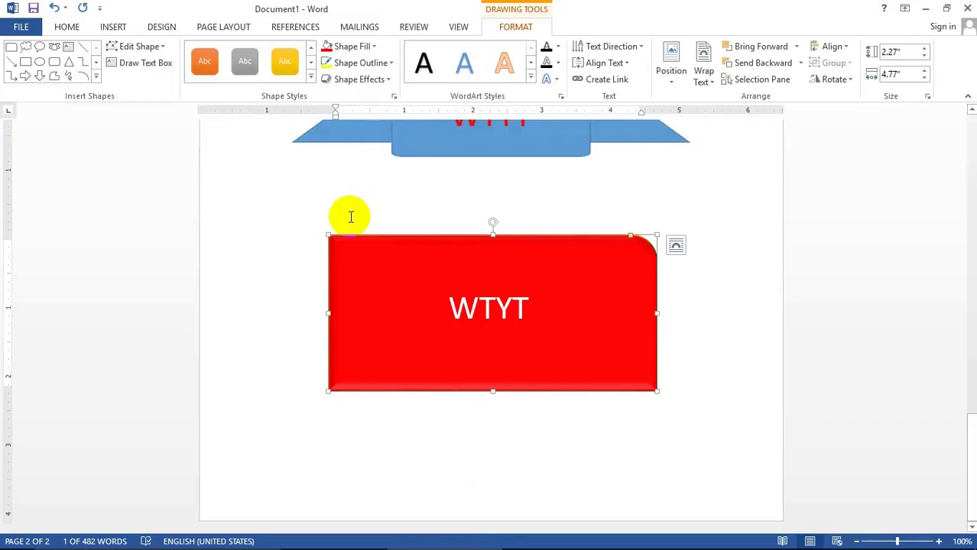
click(380, 66)
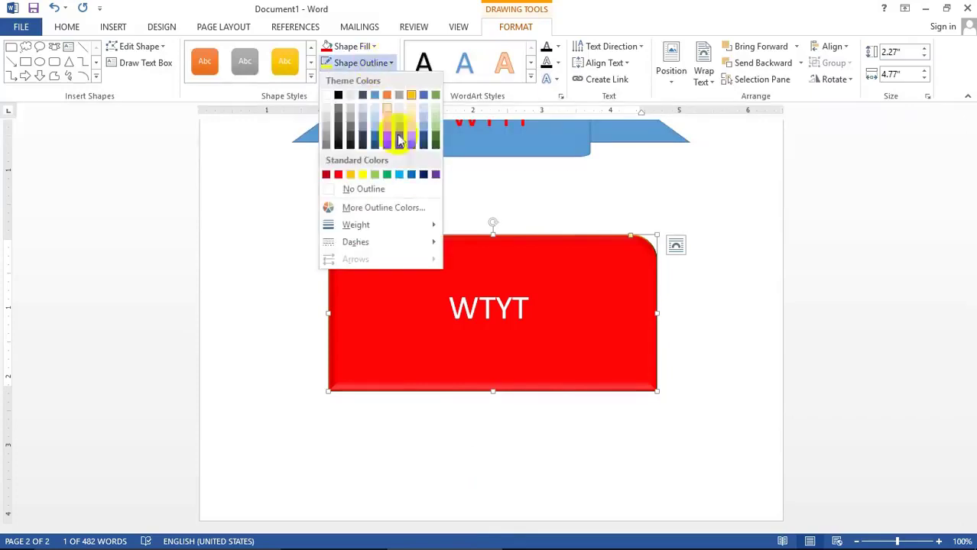
click(362, 175)
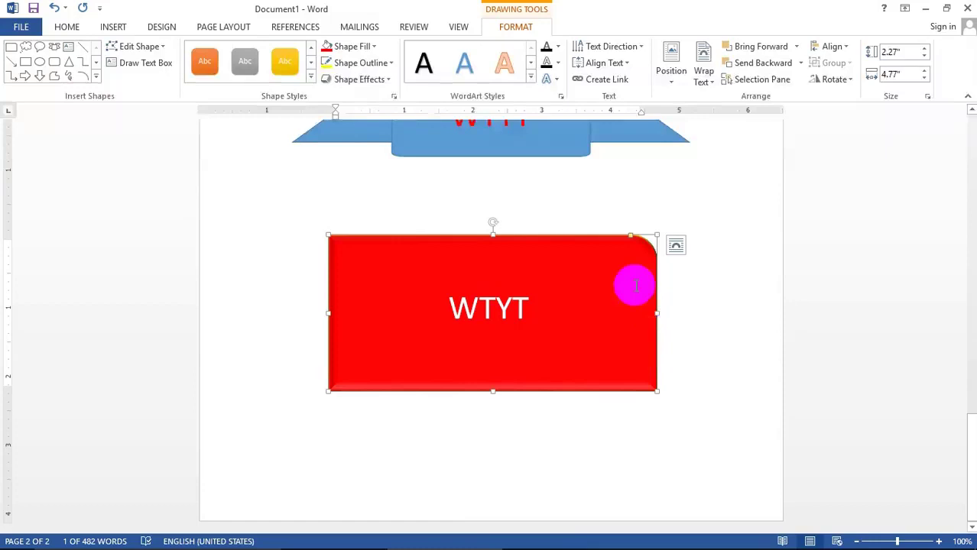
click(691, 263)
scroll(698, 262, up, 4)
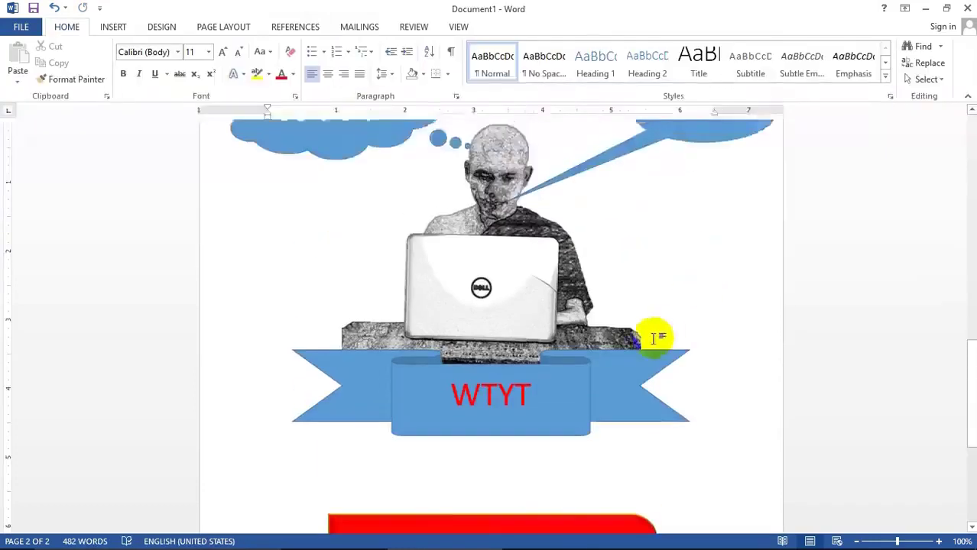
scroll(642, 344, down, 3)
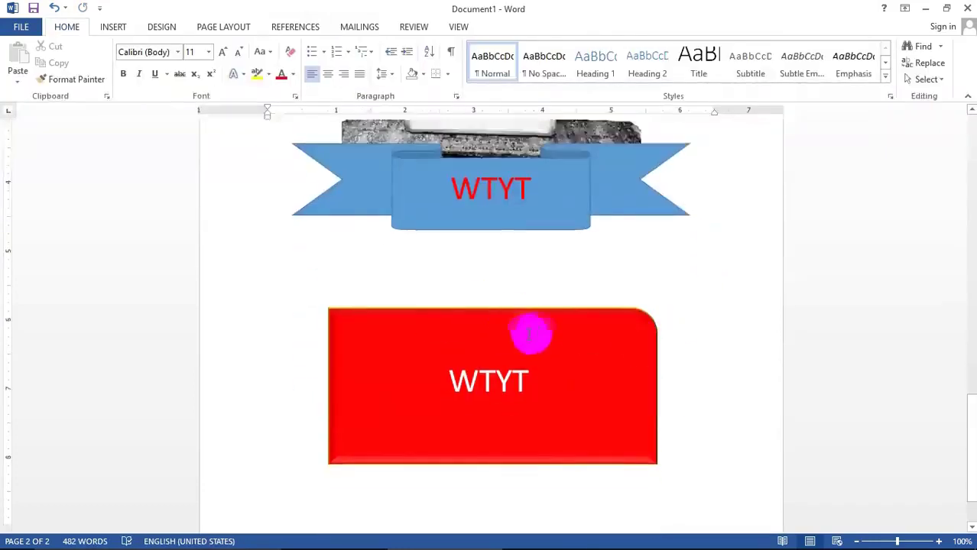
scroll(593, 283, up, 6)
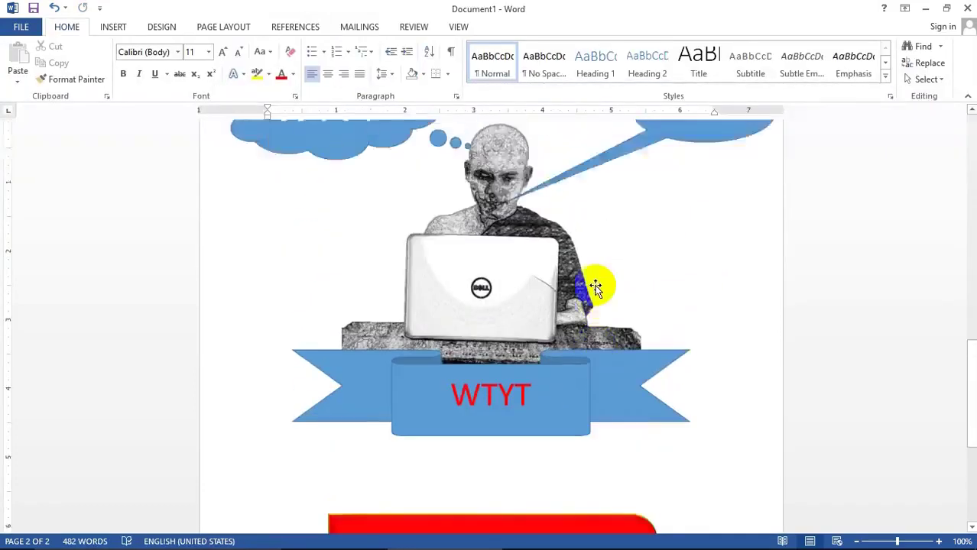
scroll(594, 287, up, 3)
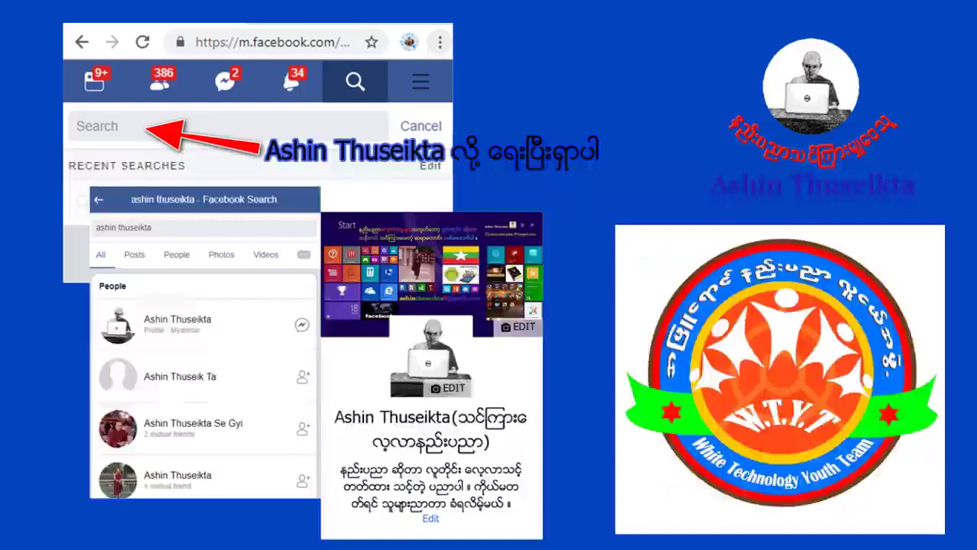